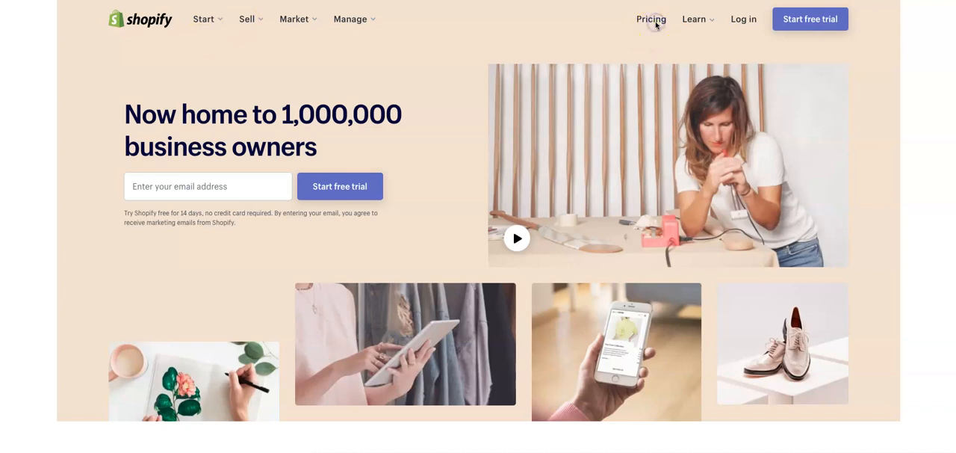
- Open Shopify's pricing page and compare the monthly prices and features of the Basic Shopify, Shopify and Advanced Shopify plans
{"action": "left_click", "coordinate": [658, 24]}
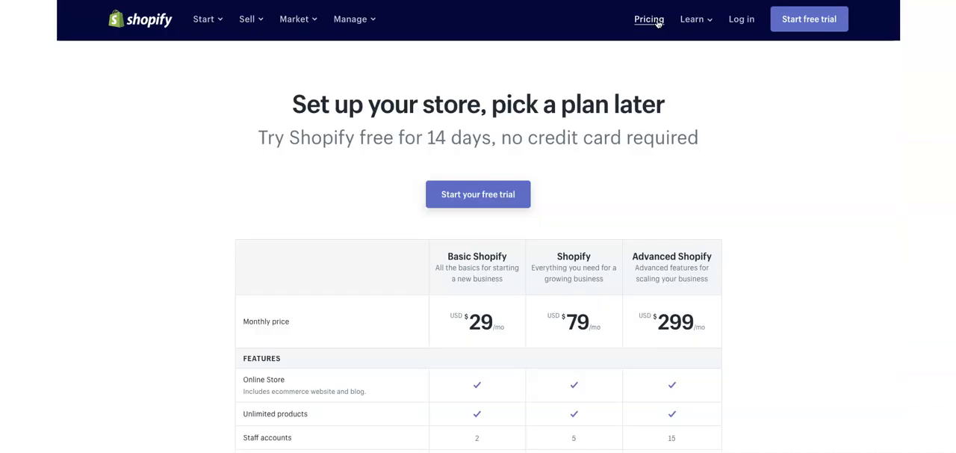
{"action": "scroll", "coordinate": [575, 259], "scroll_direction": "down", "scroll_amount": 2}
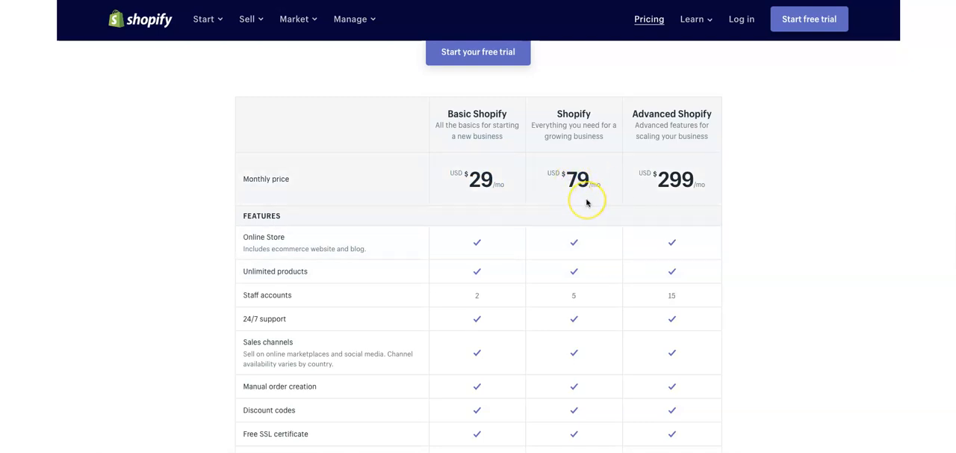
{"action": "scroll", "coordinate": [587, 202], "scroll_direction": "down", "scroll_amount": 3}
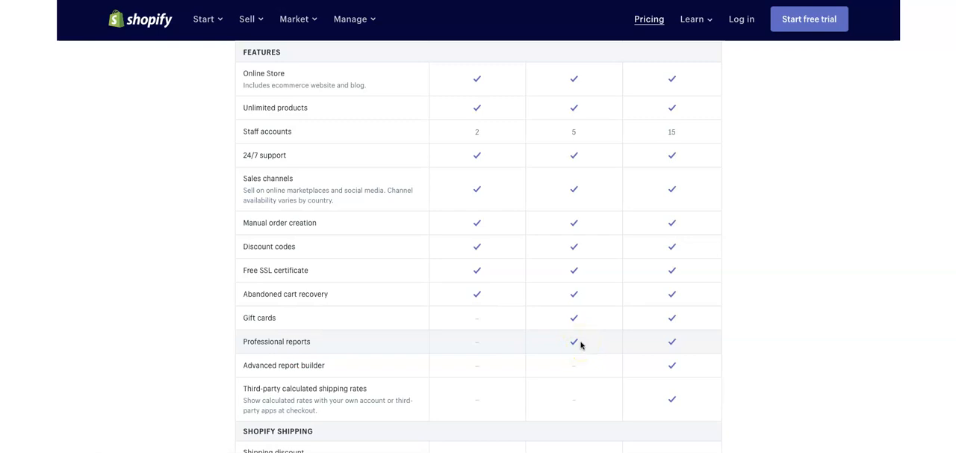
{"action": "scroll", "coordinate": [580, 344], "scroll_direction": "up", "scroll_amount": 5}
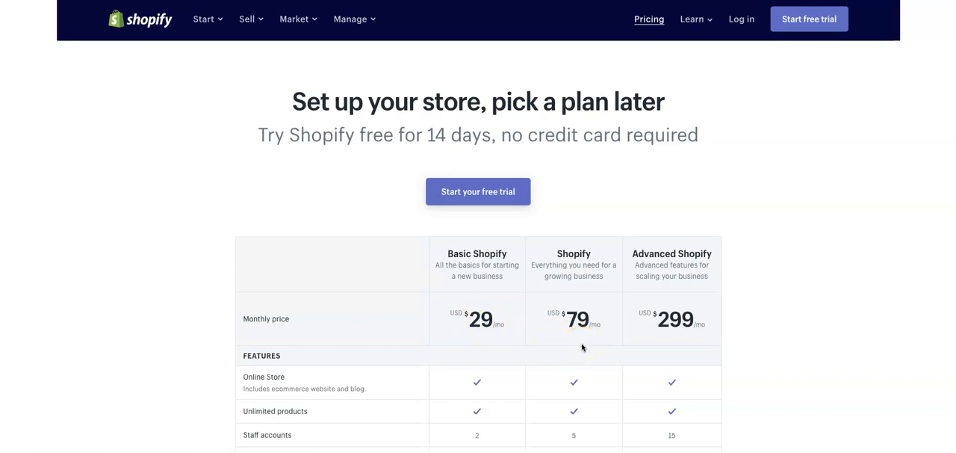
{"action": "scroll", "coordinate": [480, 355], "scroll_direction": "down", "scroll_amount": 5}
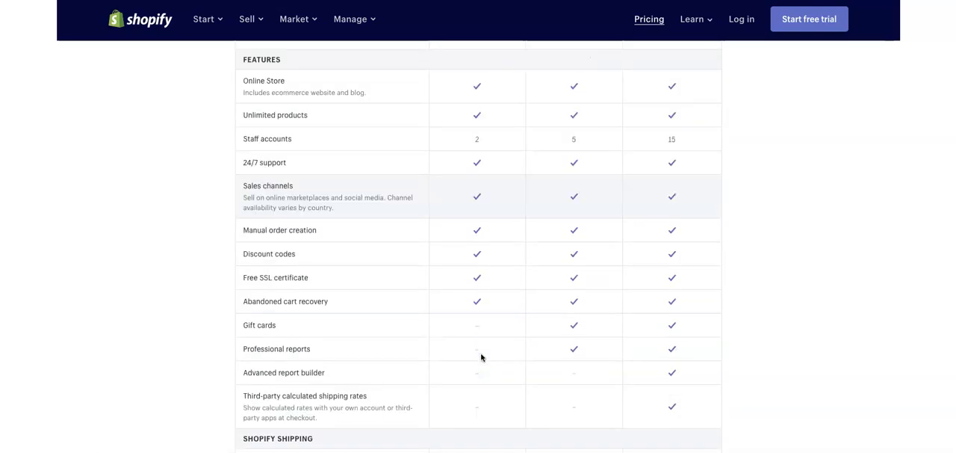
{"action": "scroll", "coordinate": [481, 356], "scroll_direction": "up", "scroll_amount": 5}
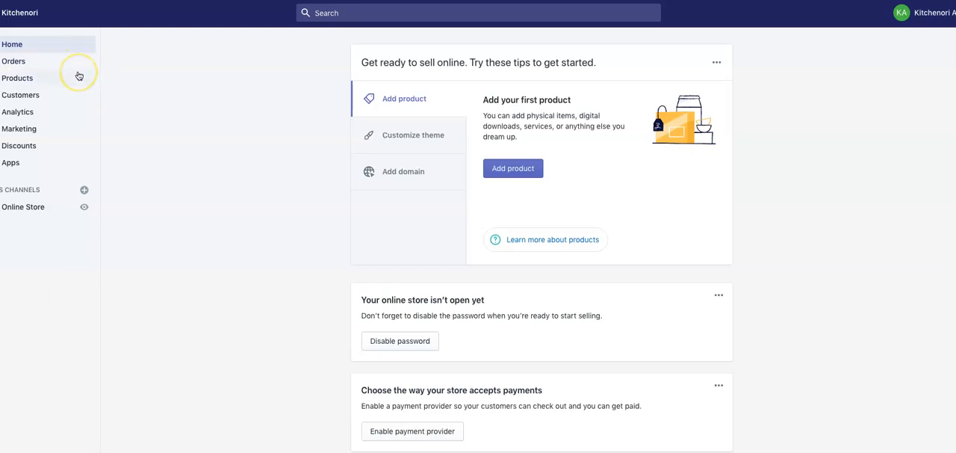
- Go to the online store's themes and browse the collection of free themes
{"action": "left_click", "coordinate": [42, 210]}
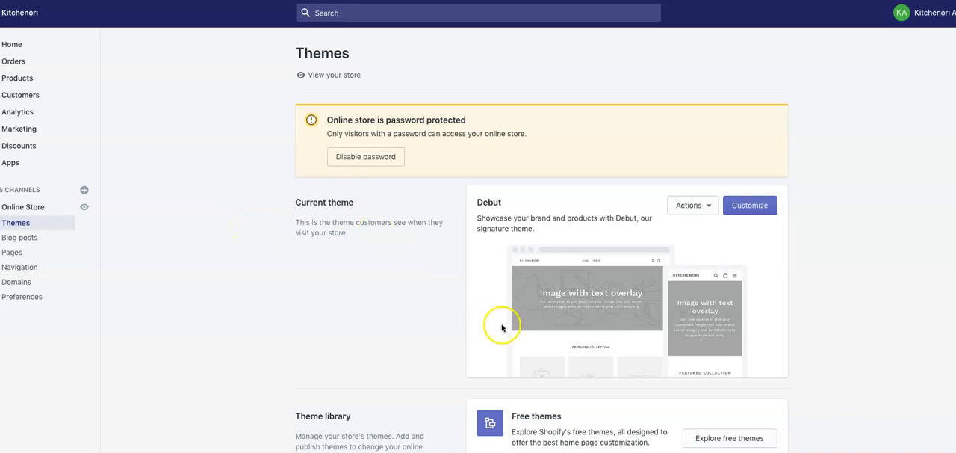
{"action": "left_click", "coordinate": [723, 445]}
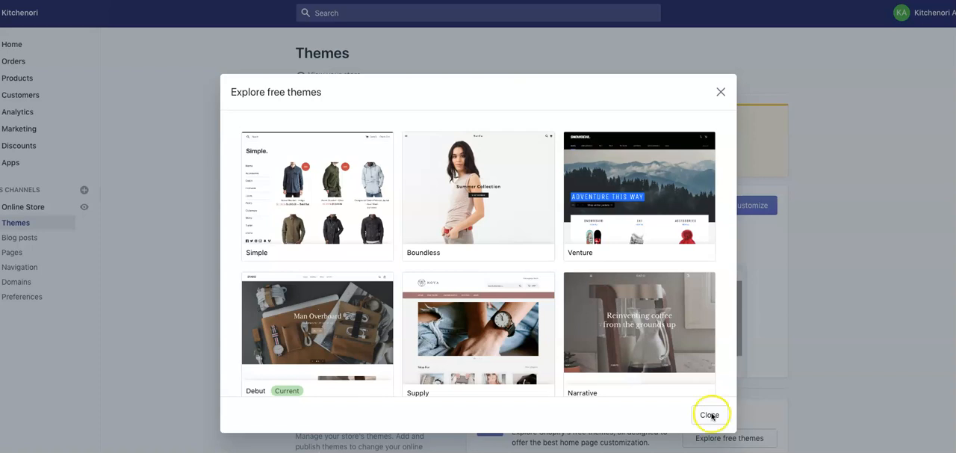
{"action": "left_click", "coordinate": [674, 352]}
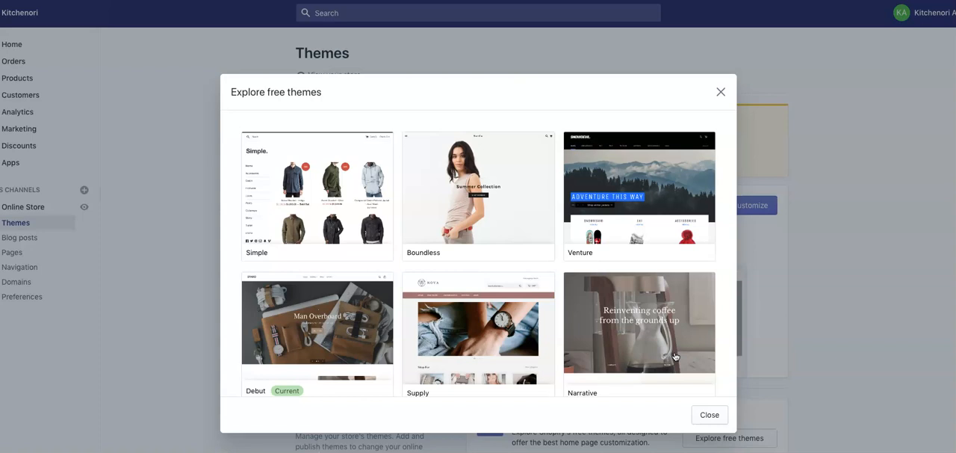
{"action": "scroll", "coordinate": [674, 356], "scroll_direction": "down", "scroll_amount": 3}
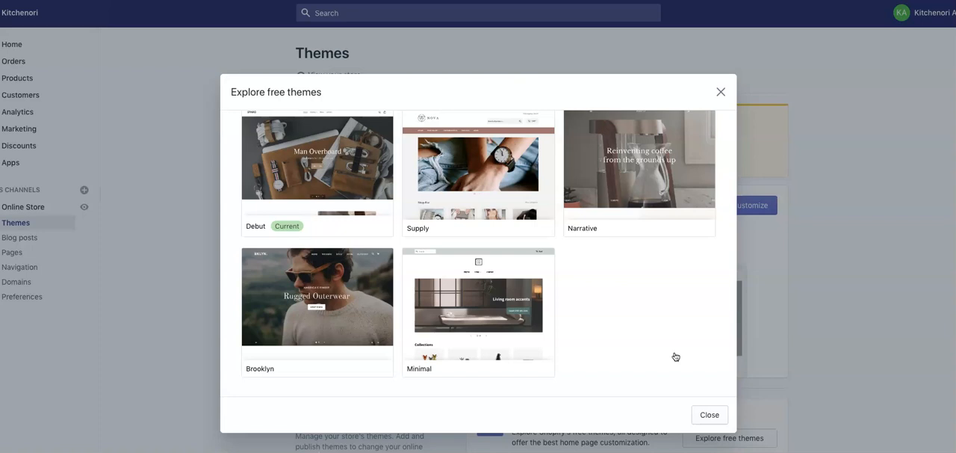
{"action": "scroll", "coordinate": [674, 356], "scroll_direction": "up", "scroll_amount": 1}
{"action": "scroll", "coordinate": [674, 356], "scroll_direction": "up", "scroll_amount": 3}
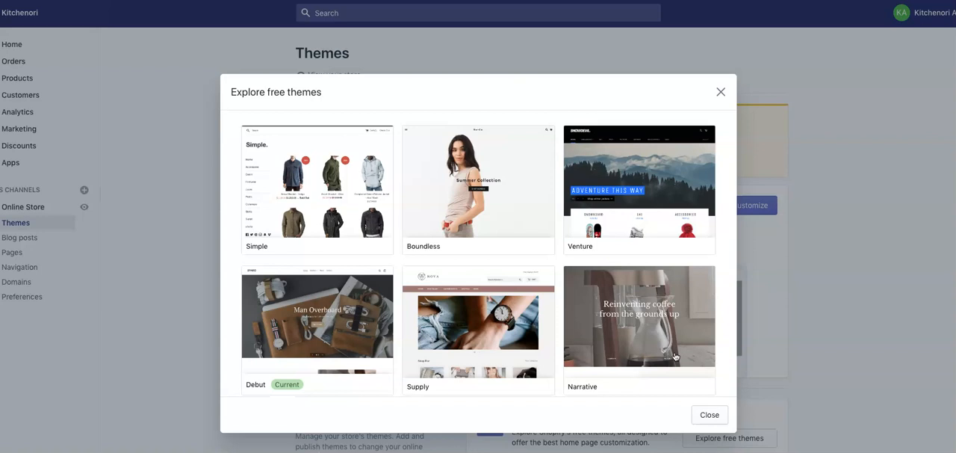
{"action": "scroll", "coordinate": [583, 336], "scroll_direction": "down", "scroll_amount": 2}
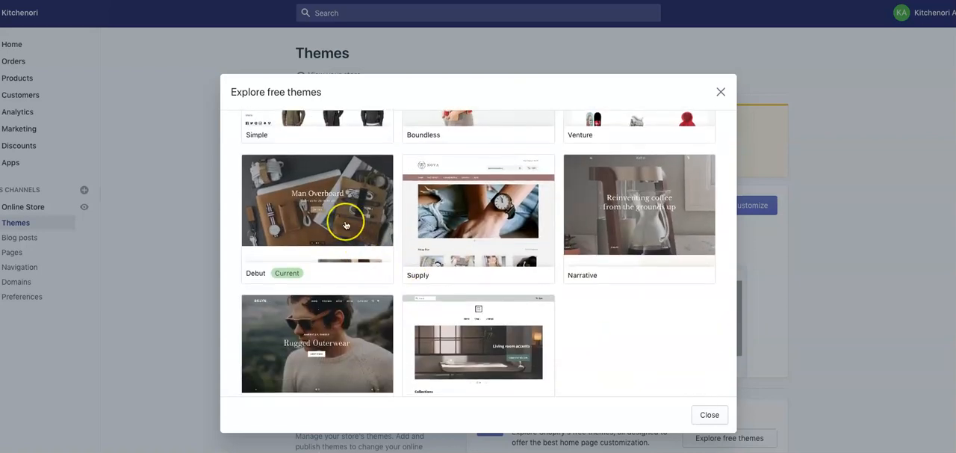
- Preview the Supply theme's Blue style, then add the theme with the Light style to the theme library
{"action": "left_click", "coordinate": [509, 223]}
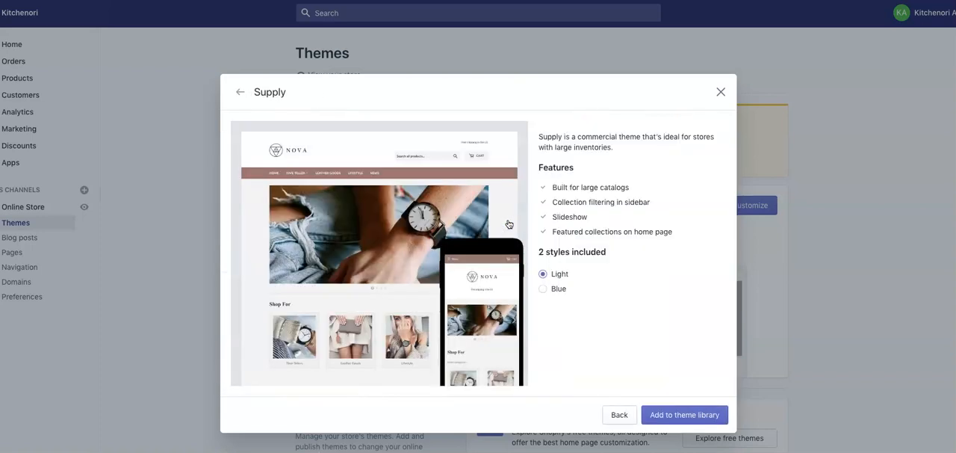
{"action": "left_click", "coordinate": [542, 289]}
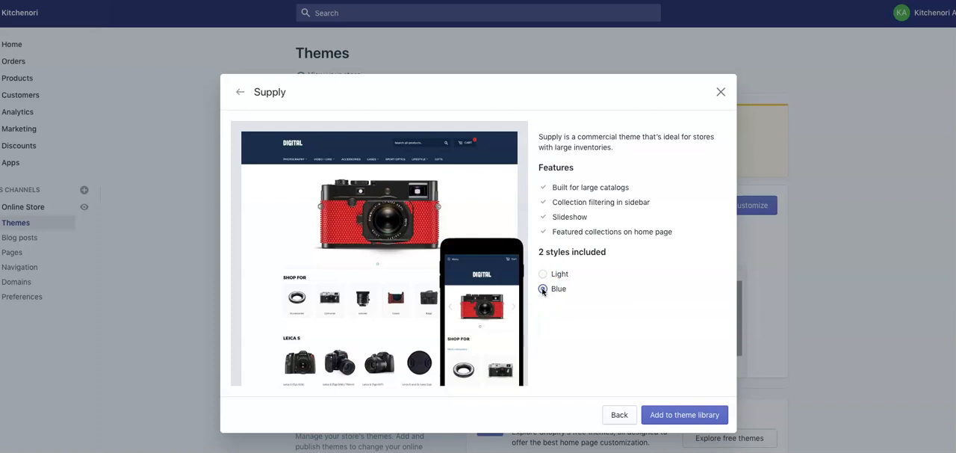
{"action": "left_click", "coordinate": [543, 274]}
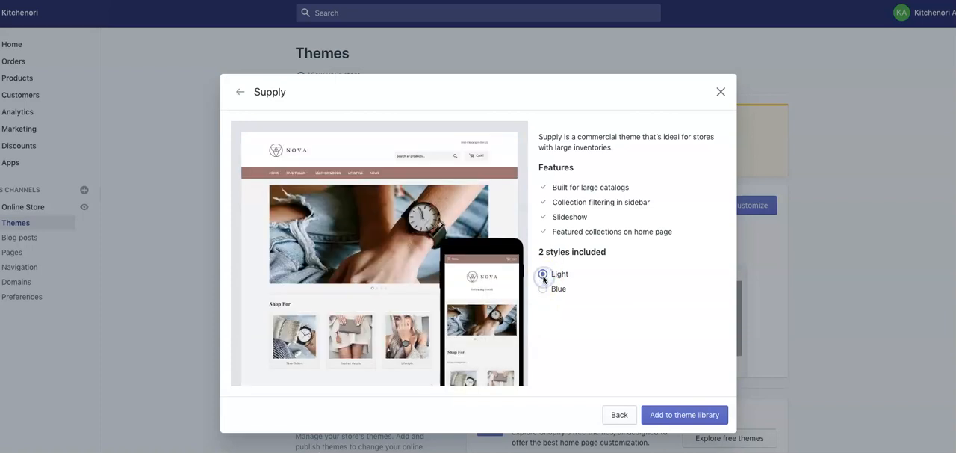
{"action": "left_click", "coordinate": [656, 414]}
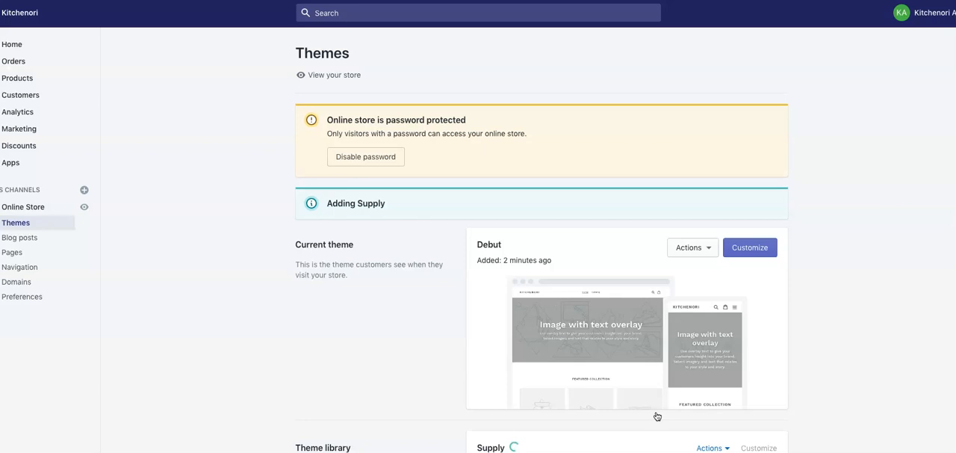
{"action": "scroll", "coordinate": [657, 416], "scroll_direction": "down", "scroll_amount": 1}
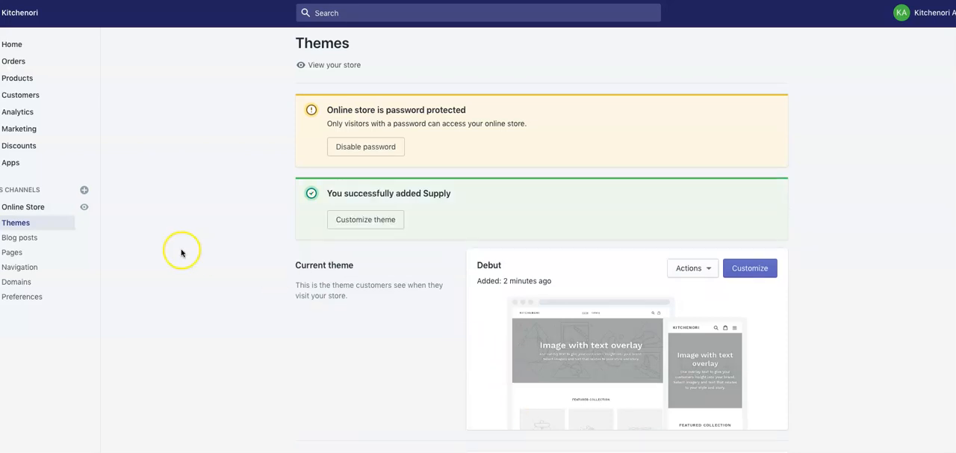
- Start a new product in the store and title it "Kitchen Cup"
{"action": "left_click", "coordinate": [31, 83]}
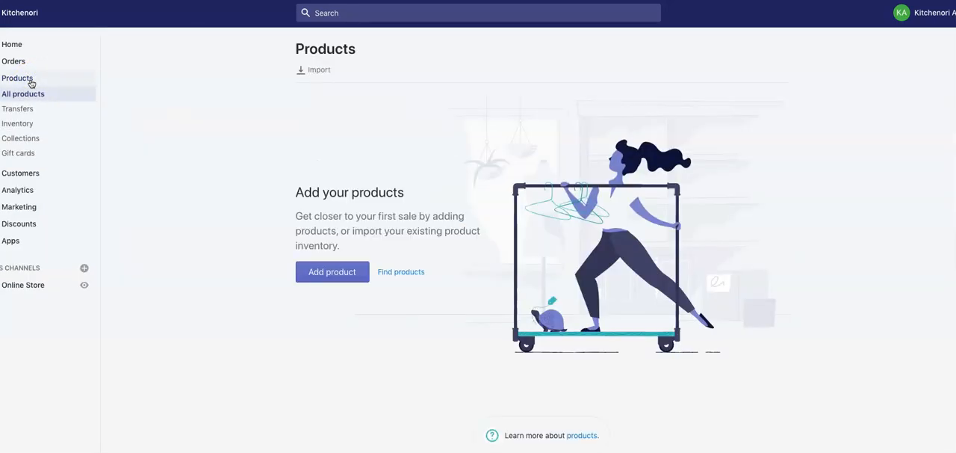
{"action": "left_click", "coordinate": [347, 273]}
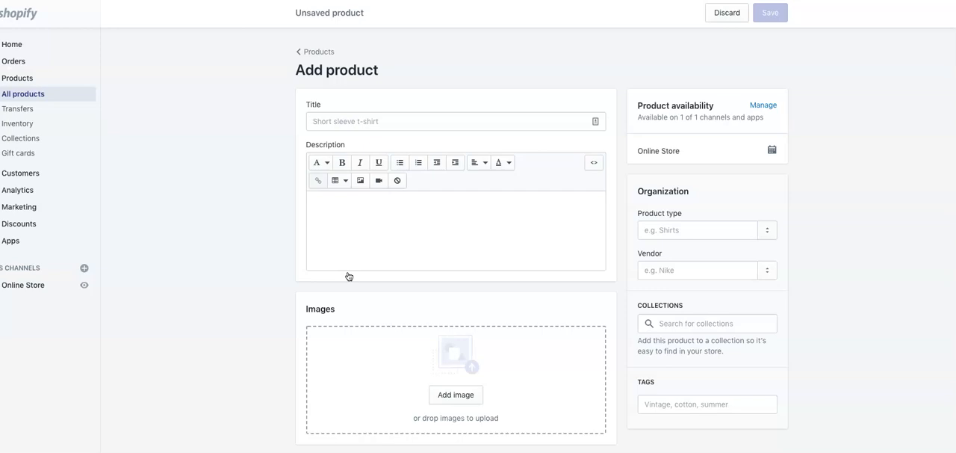
{"action": "left_click", "coordinate": [371, 123]}
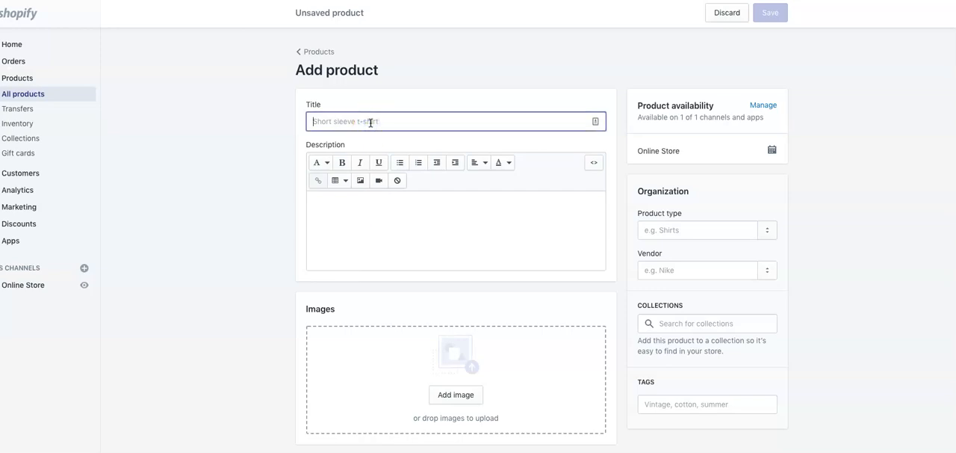
{"action": "type", "text": "K"}
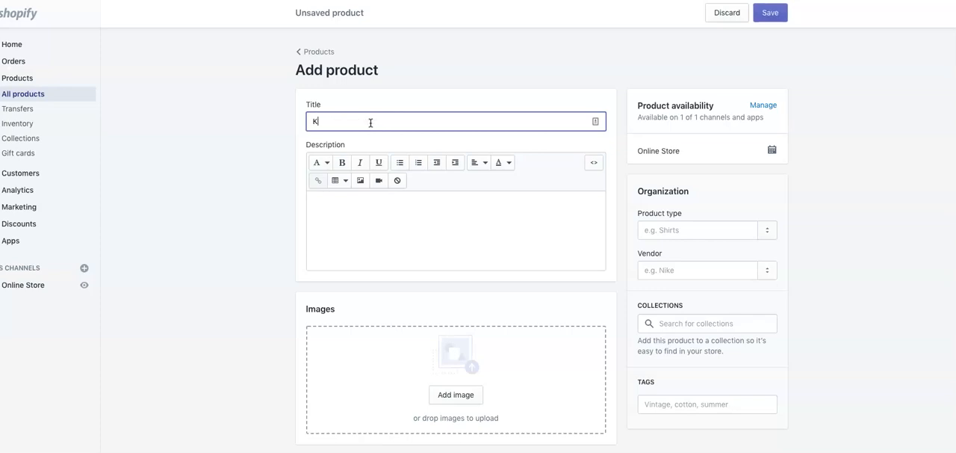
{"action": "type", "text": "irhen"}
{"action": "key", "text": "BackSpace"}
{"action": "key", "text": "BackSpace"}
{"action": "key", "text": "BackSpace"}
{"action": "key", "text": "BackSpace"}
{"action": "type", "text": "chen Cup"}
- Enter "This is a description." as the product's description
{"action": "left_click", "coordinate": [366, 207]}
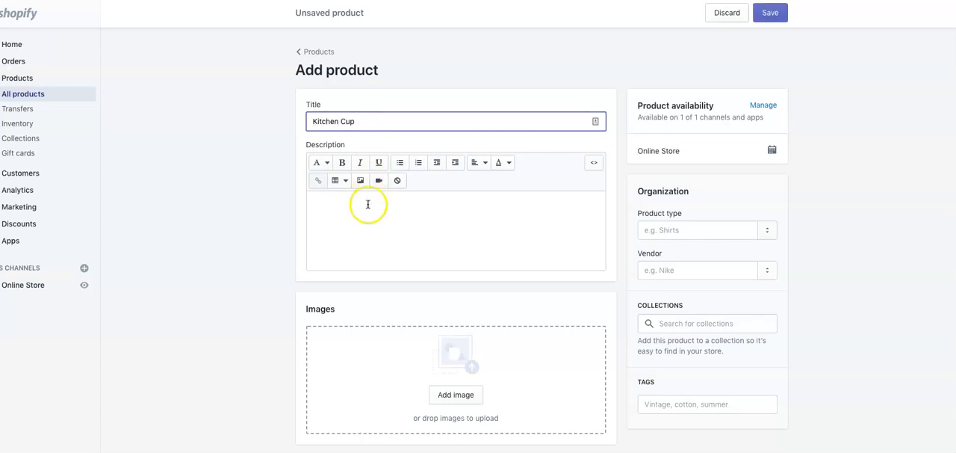
{"action": "type", "text": "This is a desc"}
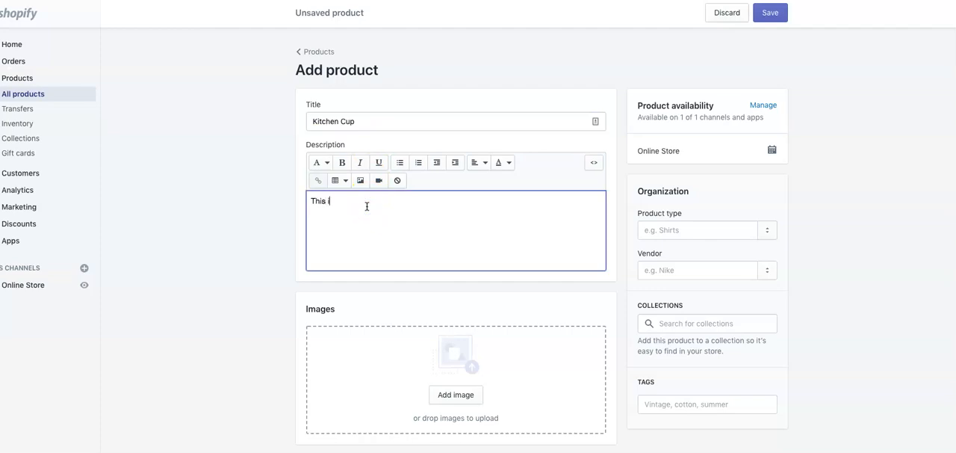
{"action": "type", "text": "ription."}
{"action": "left_click", "coordinate": [320, 120]}
{"action": "left_click", "coordinate": [393, 250]}
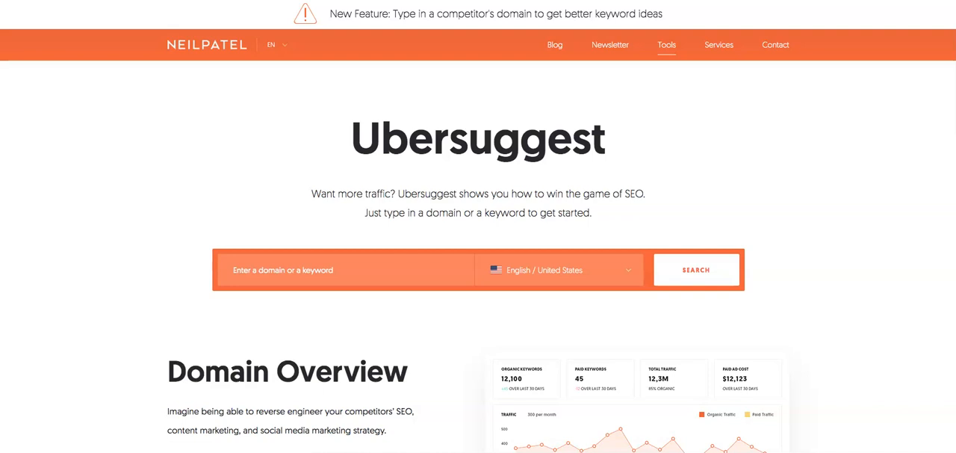
- Switch to Ubersuggest, search for the keyword "kitchen cup" and check its search volume and SEO difficulty
{"action": "left_click", "coordinate": [302, 262]}
{"action": "type", "text": "kitchen cup"}
{"action": "key", "text": "Return"}
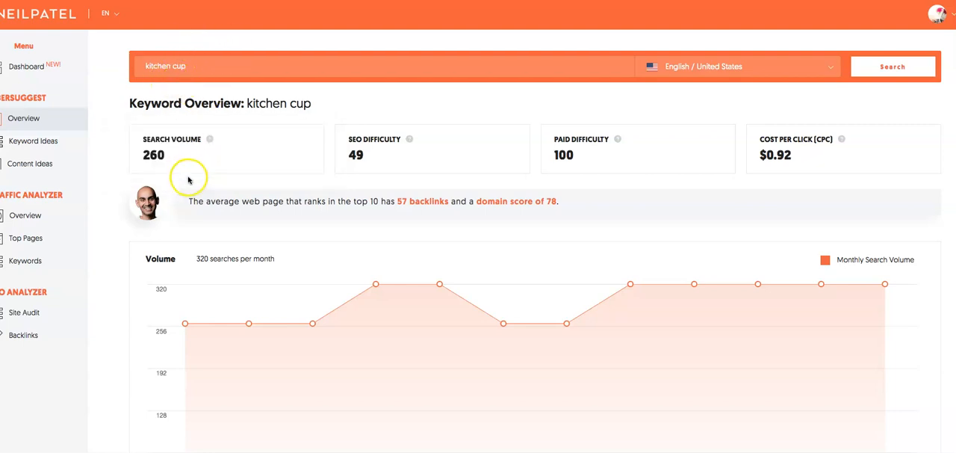
{"action": "mouse_move", "coordinate": [210, 143]}
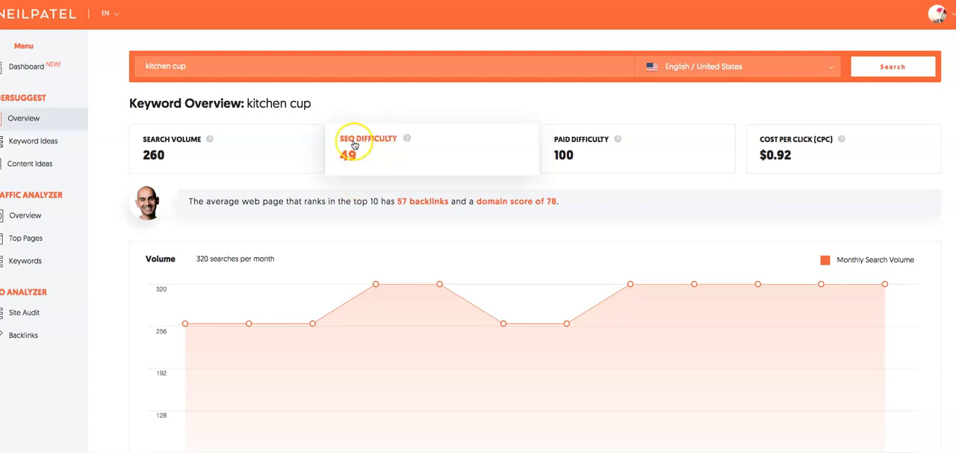
{"action": "mouse_move", "coordinate": [407, 139]}
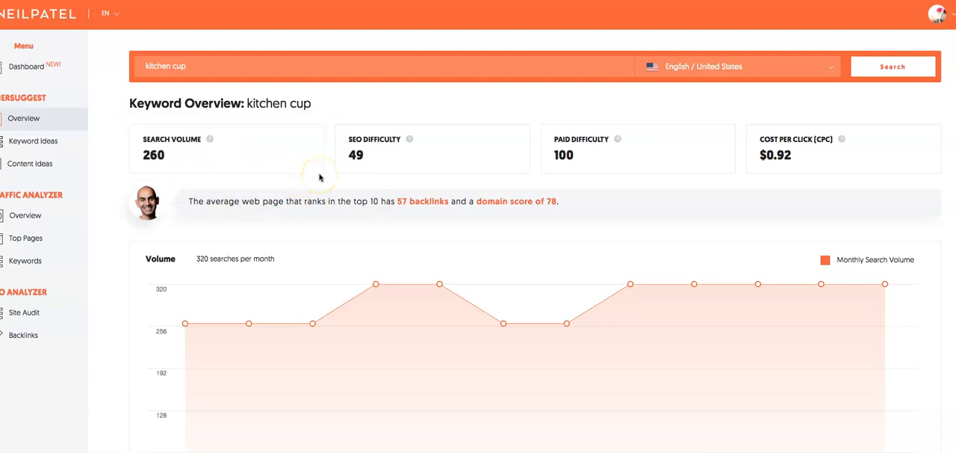
- Open the full list of keyword ideas for "kitchen cup" and examine the suggestions' search volume and SEO difficulty
{"action": "scroll", "coordinate": [395, 262], "scroll_direction": "down", "scroll_amount": 5}
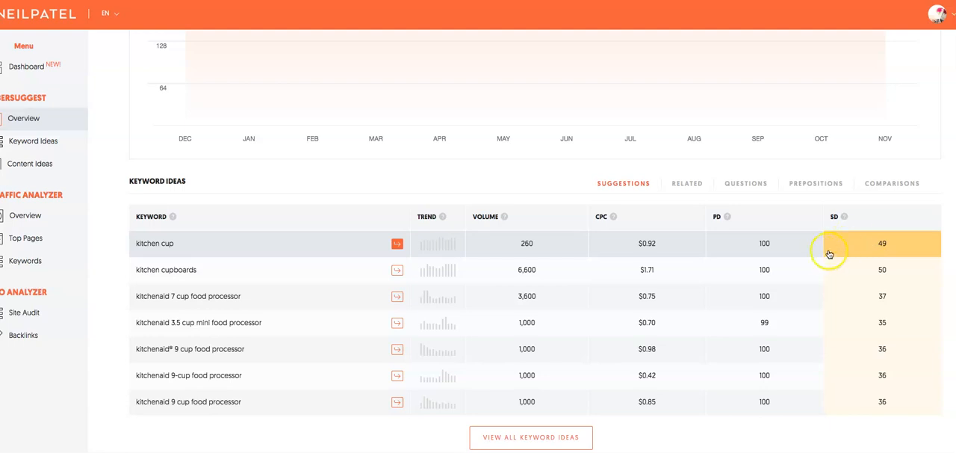
{"action": "scroll", "coordinate": [826, 258], "scroll_direction": "down", "scroll_amount": 1}
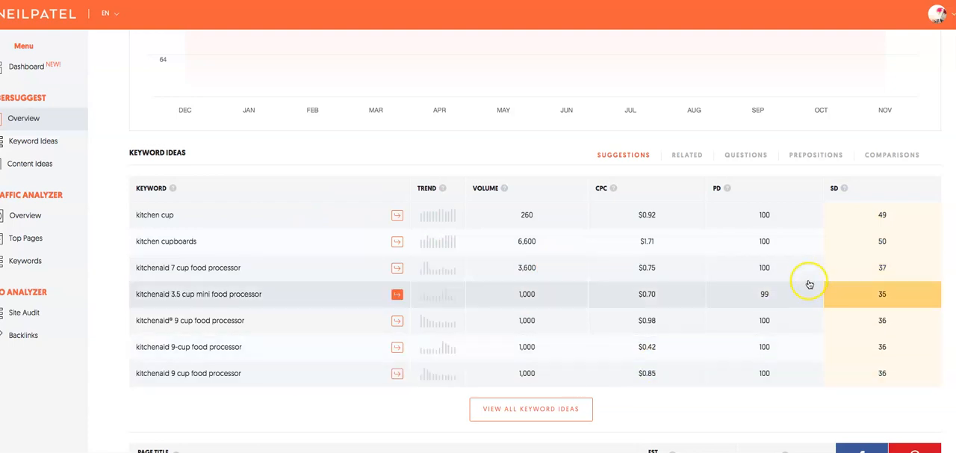
{"action": "scroll", "coordinate": [858, 305], "scroll_direction": "down", "scroll_amount": 3}
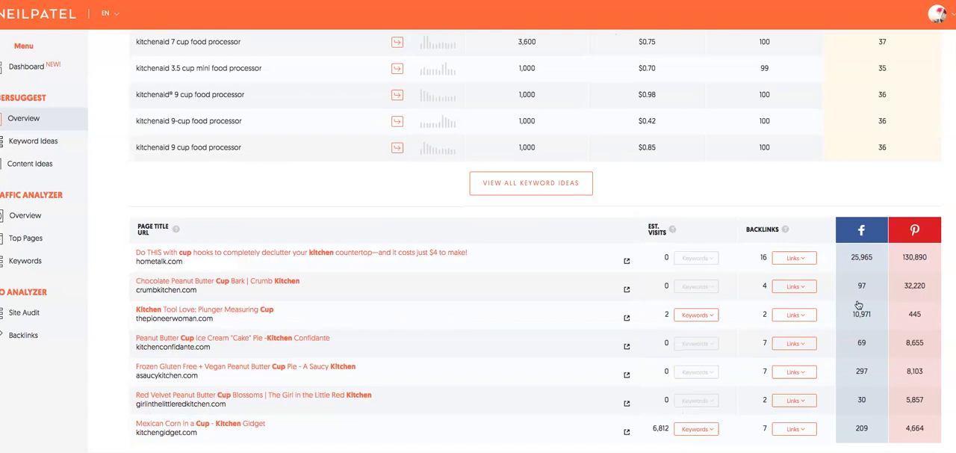
{"action": "left_click", "coordinate": [572, 187]}
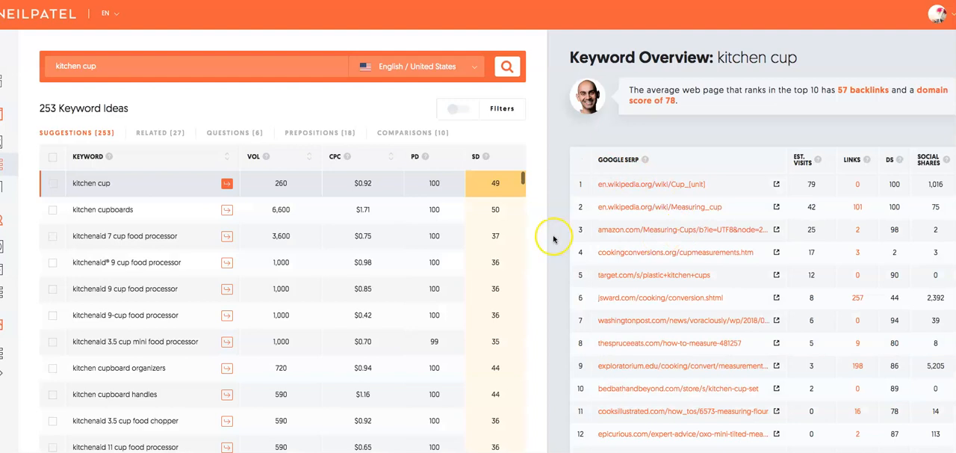
{"action": "scroll", "coordinate": [526, 252], "scroll_direction": "down", "scroll_amount": 1}
{"action": "scroll", "coordinate": [521, 254], "scroll_direction": "down", "scroll_amount": 3}
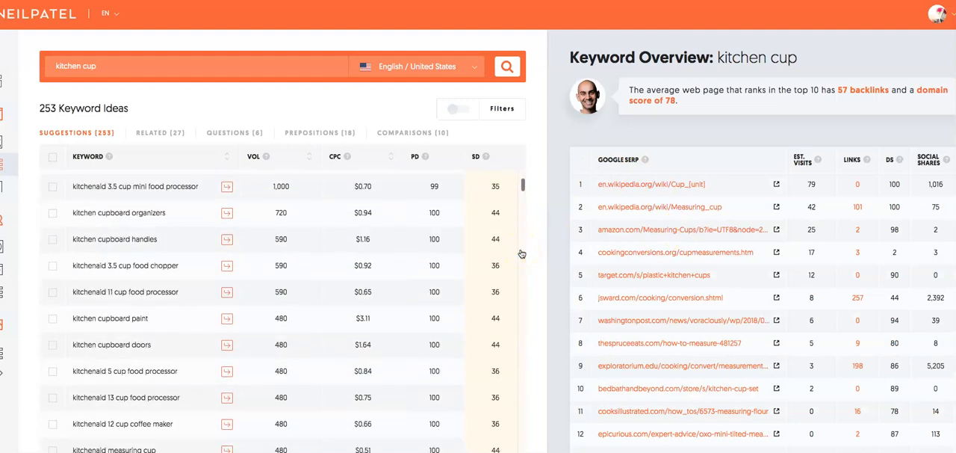
{"action": "scroll", "coordinate": [505, 264], "scroll_direction": "down", "scroll_amount": 6}
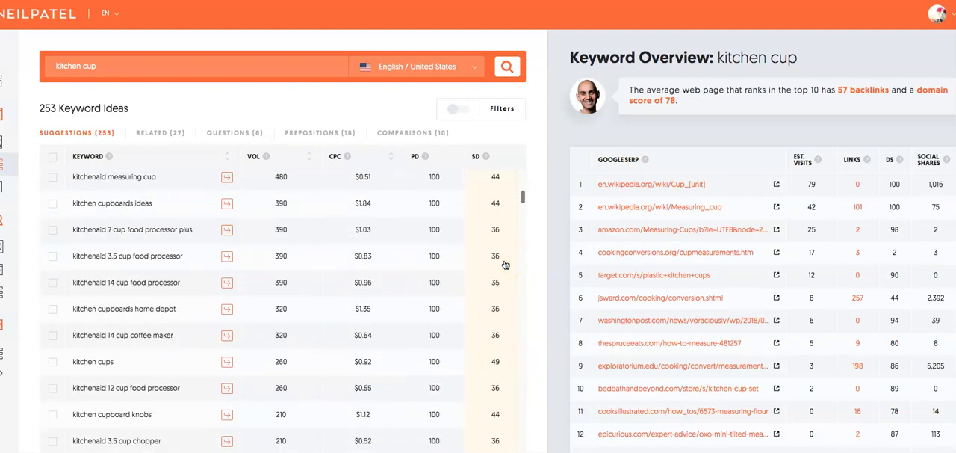
{"action": "scroll", "coordinate": [505, 264], "scroll_direction": "down", "scroll_amount": 3}
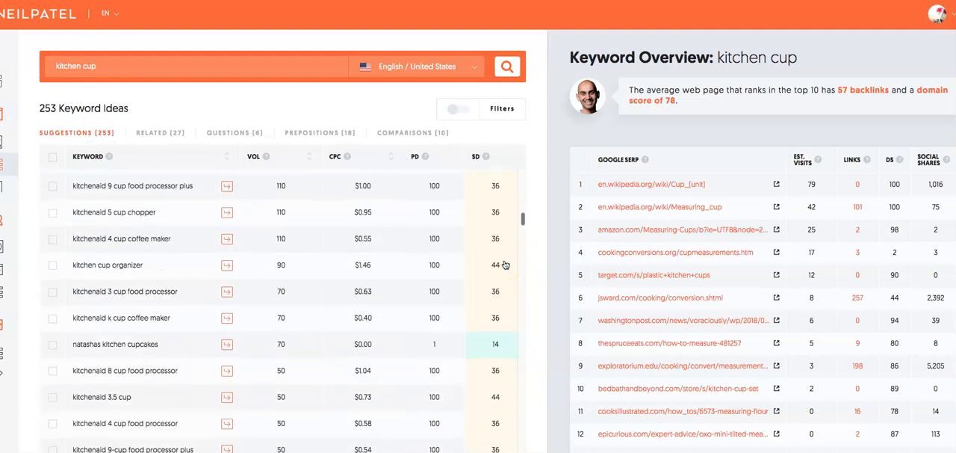
{"action": "left_click", "coordinate": [494, 348]}
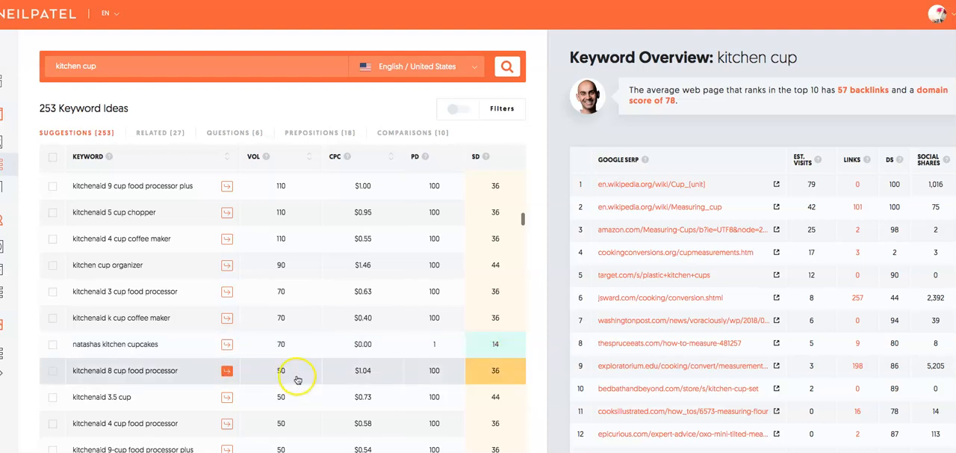
- Examine the lower-volume "kitchen cup" keyword suggestions further down the list, comparing their search volume and SEO difficulty
{"action": "scroll", "coordinate": [486, 351], "scroll_direction": "down", "scroll_amount": 4}
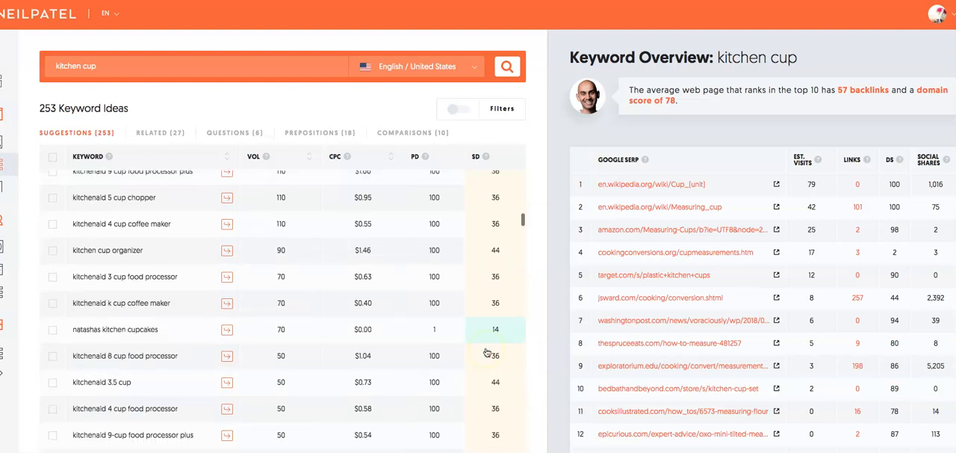
{"action": "scroll", "coordinate": [486, 351], "scroll_direction": "down", "scroll_amount": 2}
{"action": "scroll", "coordinate": [486, 351], "scroll_direction": "down", "scroll_amount": 5}
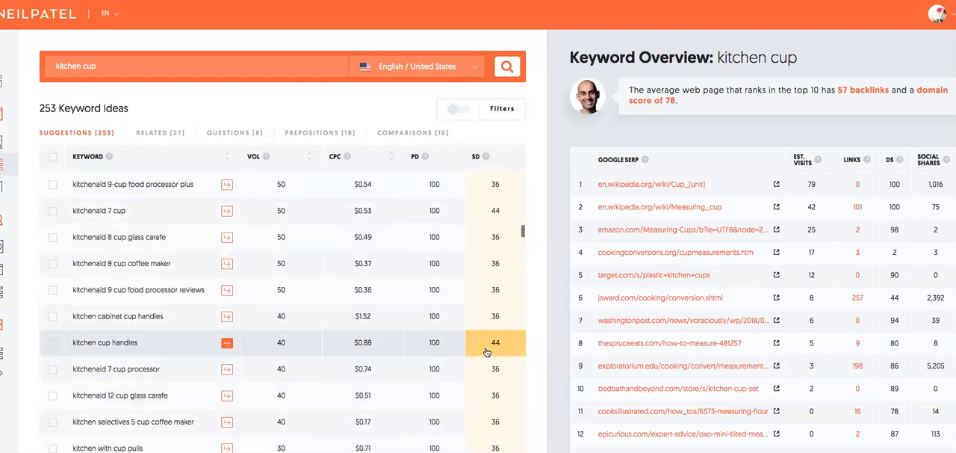
{"action": "scroll", "coordinate": [486, 351], "scroll_direction": "down", "scroll_amount": 2}
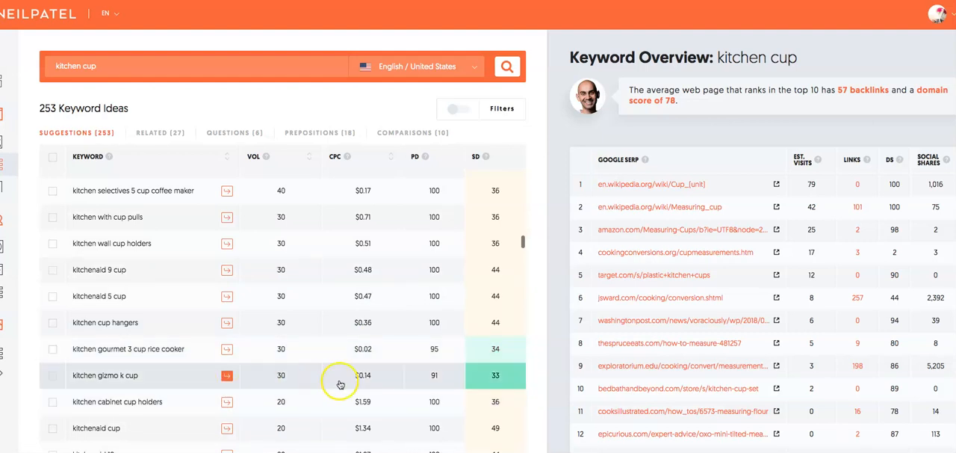
{"action": "scroll", "coordinate": [336, 382], "scroll_direction": "down", "scroll_amount": 5}
{"action": "scroll", "coordinate": [339, 368], "scroll_direction": "down", "scroll_amount": 2}
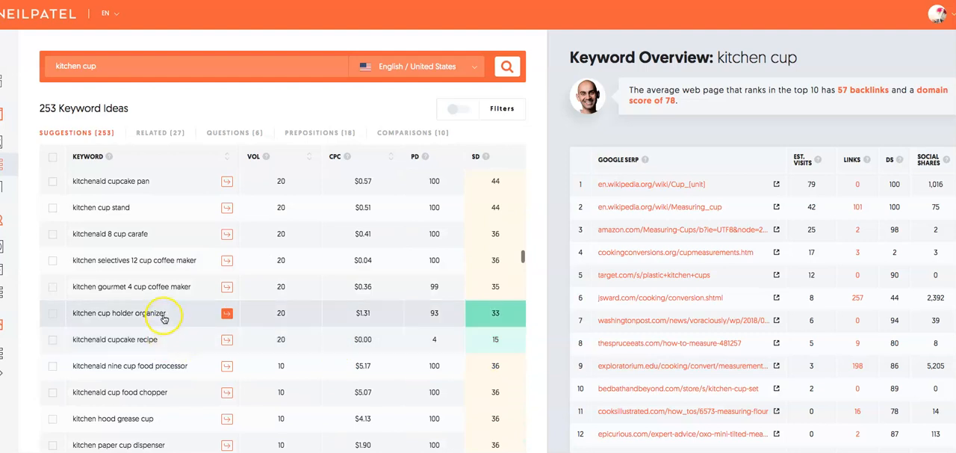
{"action": "scroll", "coordinate": [216, 352], "scroll_direction": "down", "scroll_amount": 1}
{"action": "scroll", "coordinate": [216, 353], "scroll_direction": "down", "scroll_amount": 12}
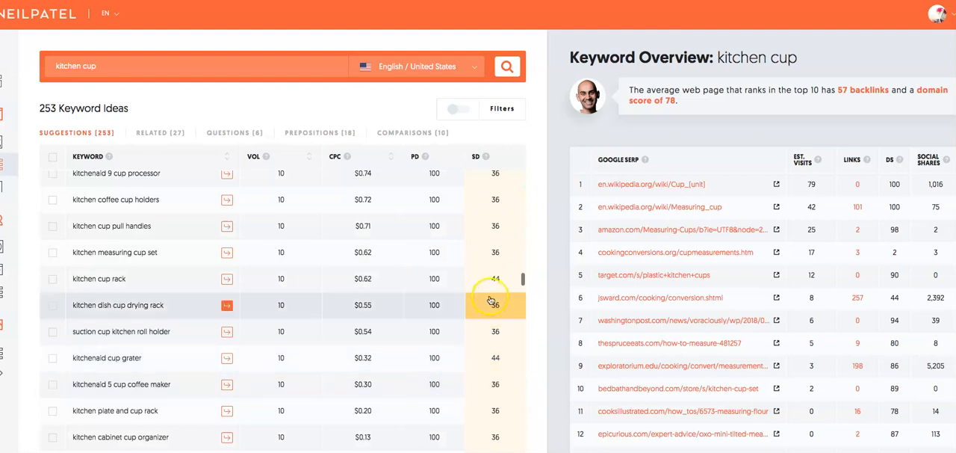
{"action": "left_click", "coordinate": [85, 66]}
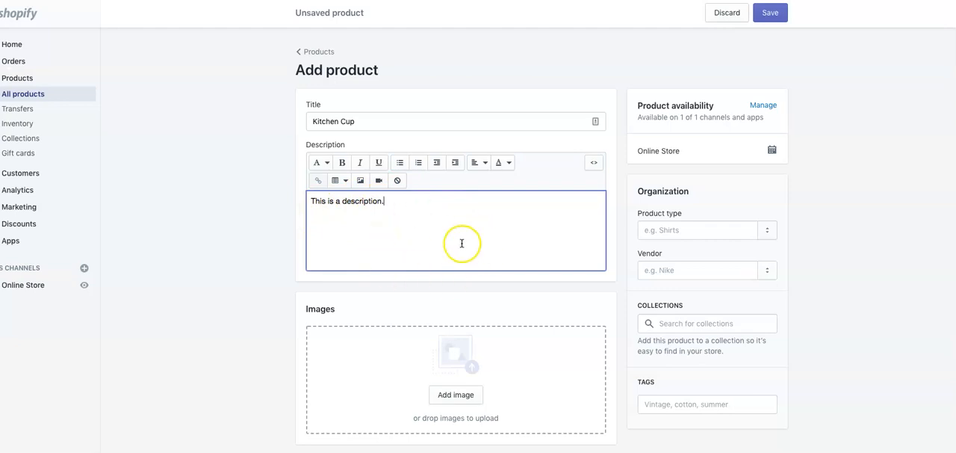
- Switch back to the Shopify product form and turn off quantity tracking in the Kitchen Cup's inventory settings
{"action": "scroll", "coordinate": [461, 241], "scroll_direction": "down", "scroll_amount": 3}
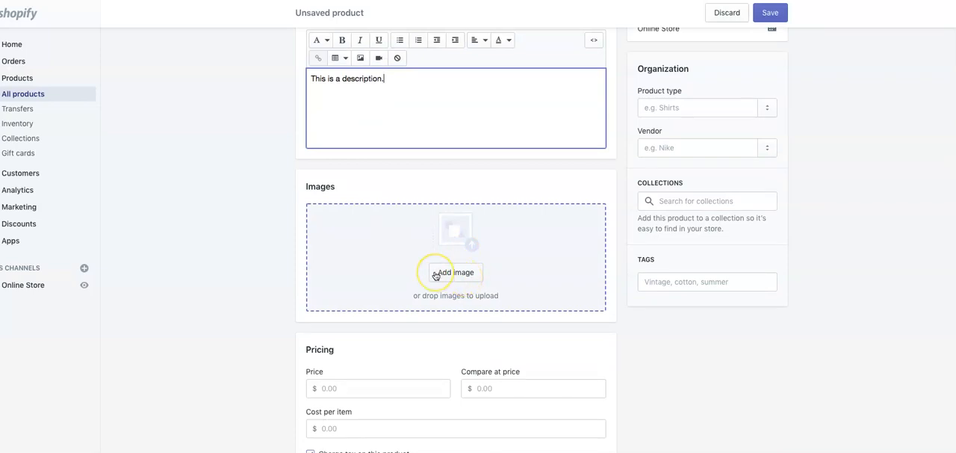
{"action": "scroll", "coordinate": [436, 276], "scroll_direction": "down", "scroll_amount": 3}
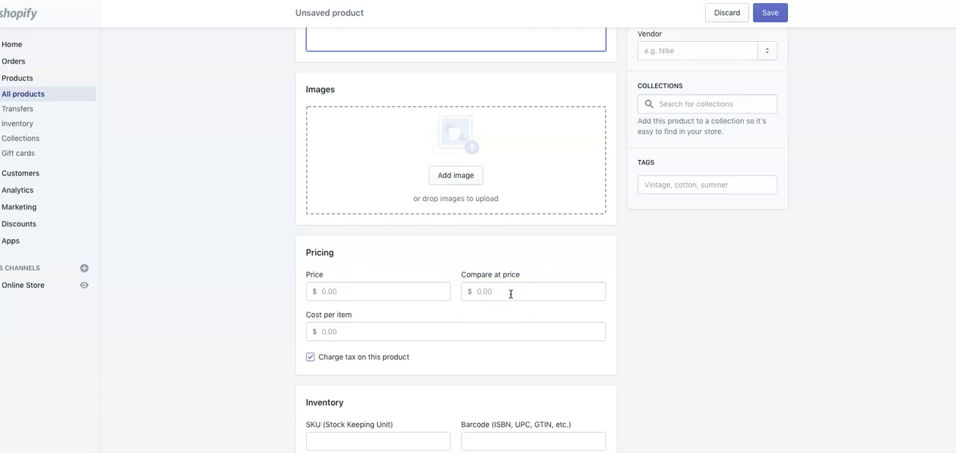
{"action": "left_click", "coordinate": [486, 292]}
{"action": "scroll", "coordinate": [371, 290], "scroll_direction": "down", "scroll_amount": 5}
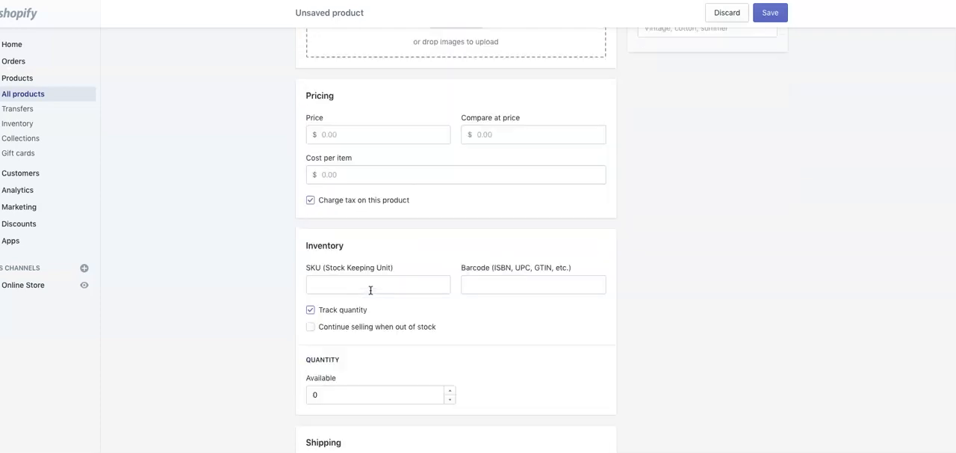
{"action": "scroll", "coordinate": [371, 290], "scroll_direction": "down", "scroll_amount": 4}
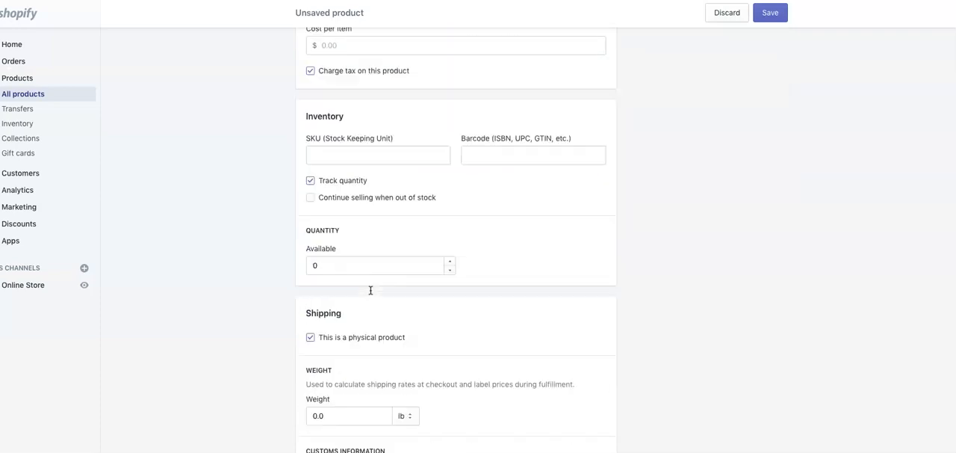
{"action": "scroll", "coordinate": [397, 236], "scroll_direction": "down", "scroll_amount": 1}
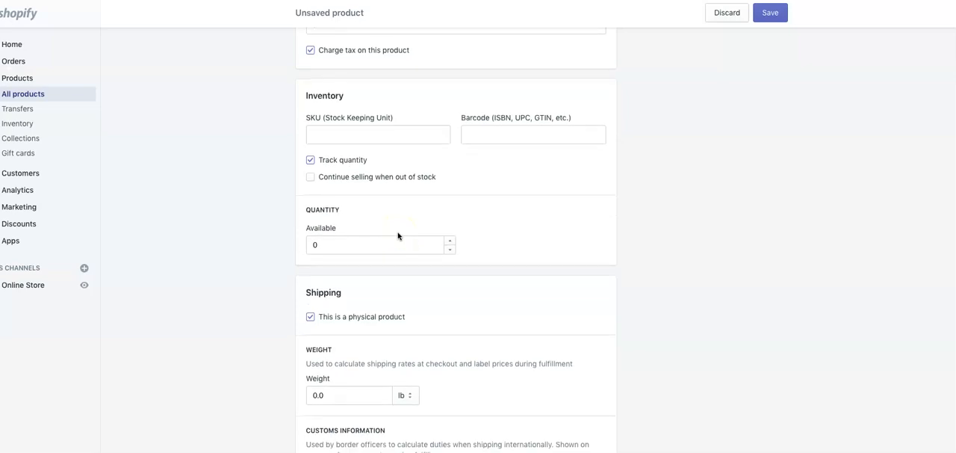
{"action": "left_click", "coordinate": [311, 159]}
{"action": "scroll", "coordinate": [354, 231], "scroll_direction": "down", "scroll_amount": 6}
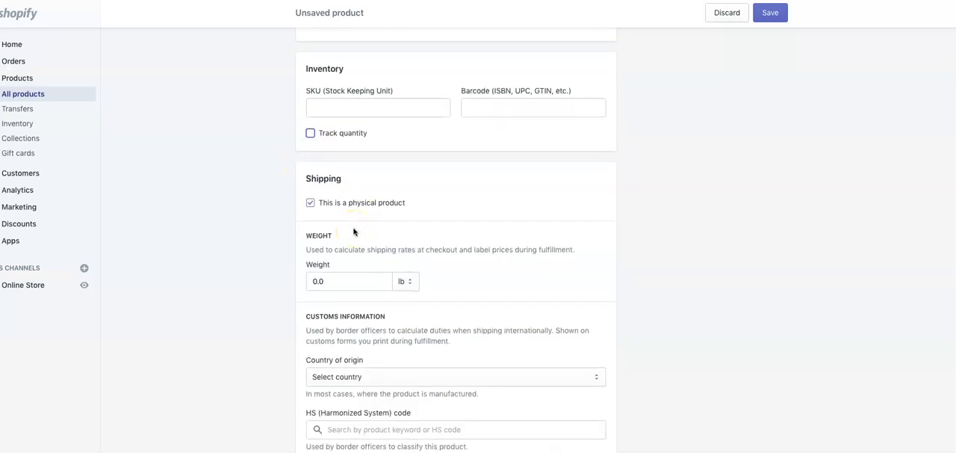
- Review the Kitchen Cup's organization and collection settings, and save the new product
{"action": "scroll", "coordinate": [354, 233], "scroll_direction": "up", "scroll_amount": 10}
{"action": "scroll", "coordinate": [352, 238], "scroll_direction": "up", "scroll_amount": 4}
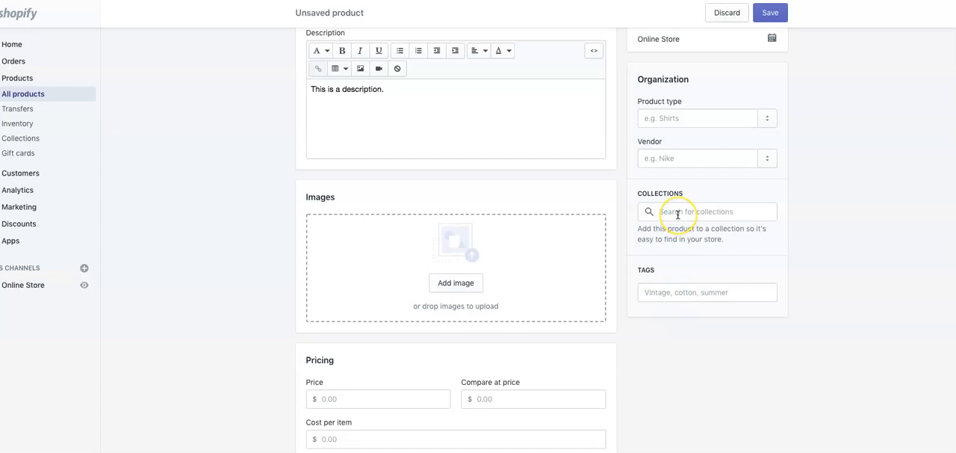
{"action": "scroll", "coordinate": [677, 215], "scroll_direction": "up", "scroll_amount": 3}
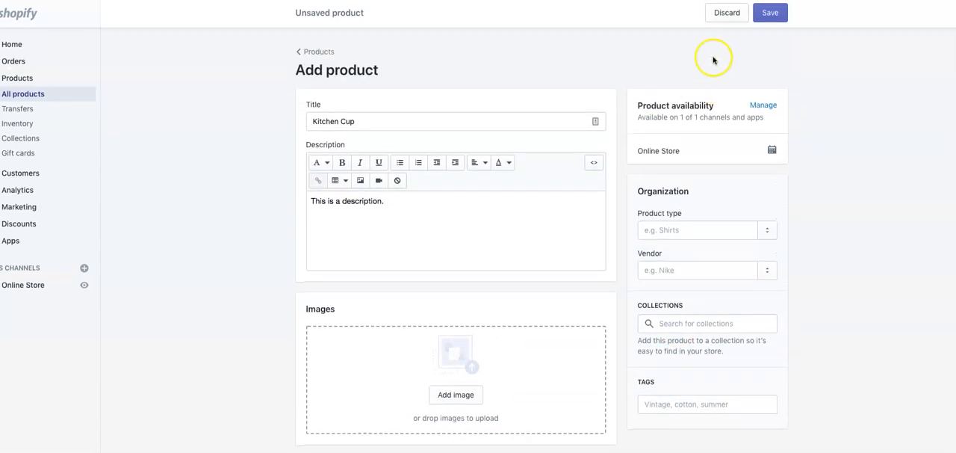
{"action": "left_click", "coordinate": [766, 25]}
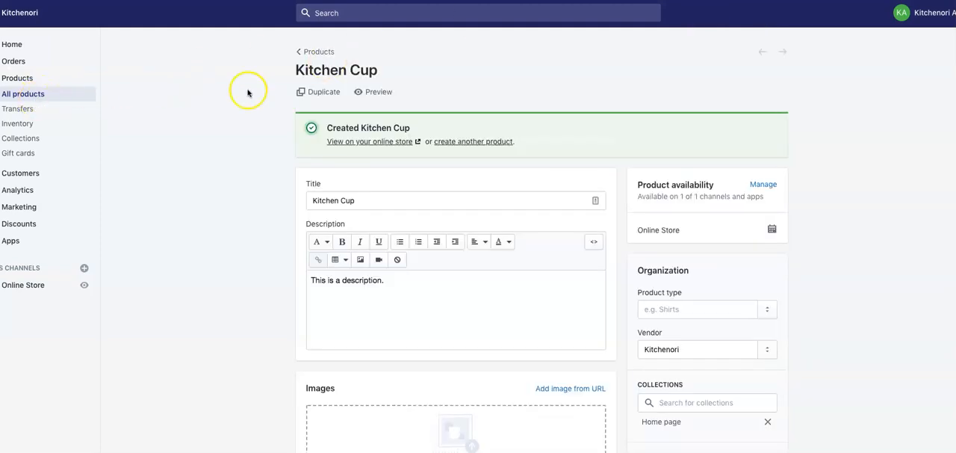
- Duplicate the Kitchen Cup product and save the copy under the title "Kitchen Knife"
{"action": "left_click", "coordinate": [312, 92]}
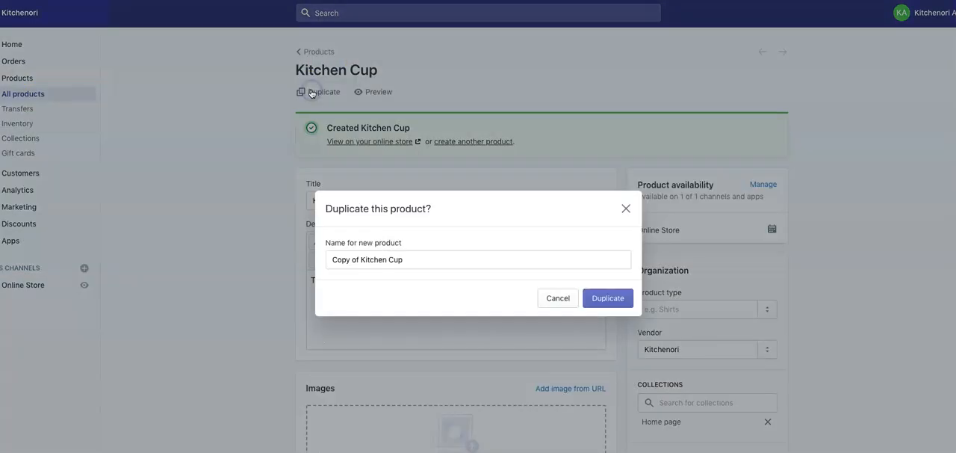
{"action": "left_click", "coordinate": [608, 300]}
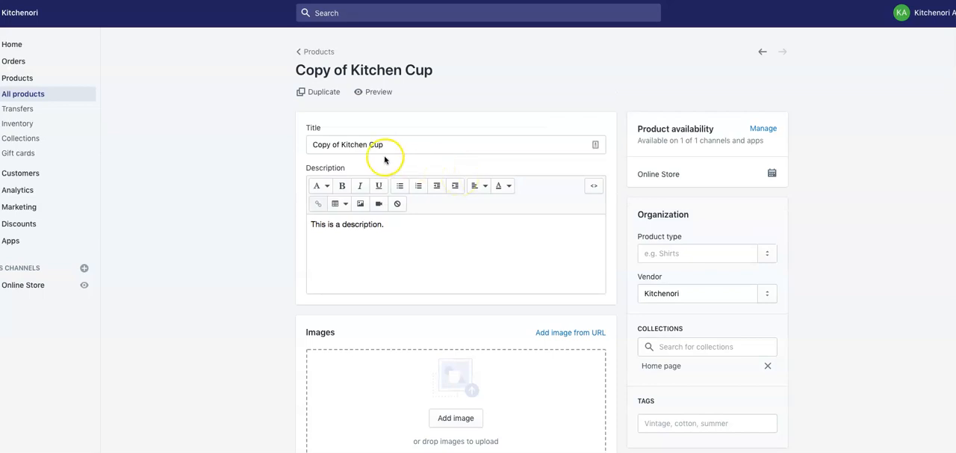
{"action": "left_click", "coordinate": [385, 144]}
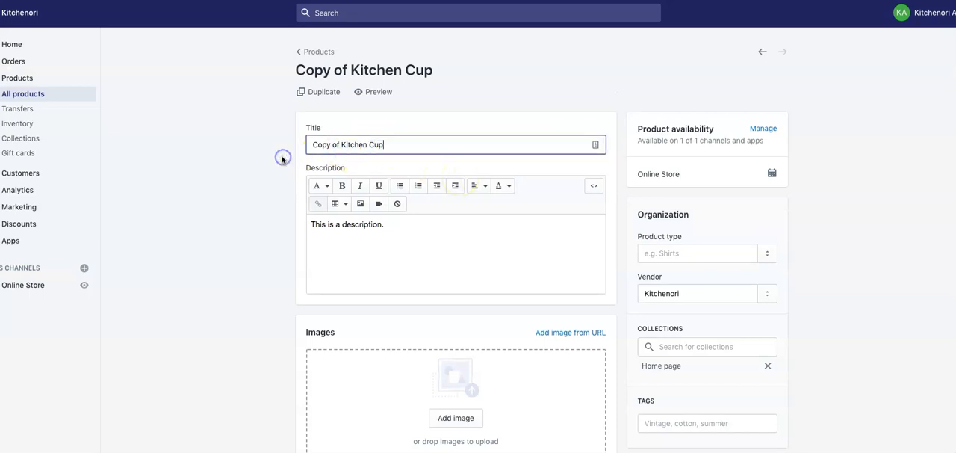
{"action": "key", "text": "BackSpace"}
{"action": "key", "text": "BackSpace"}
{"action": "key", "text": "BackSpace"}
{"action": "key", "text": "BackSpace"}
{"action": "key", "text": "BackSpace"}
{"action": "key", "text": "BackSpace"}
{"action": "key", "text": "BackSpace"}
{"action": "key", "text": "BackSpace"}
{"action": "key", "text": "BackSpace"}
{"action": "key", "text": "BackSpace"}
{"action": "key", "text": "BackSpace"}
{"action": "key", "text": "BackSpace"}
{"action": "key", "text": "BackSpace"}
{"action": "key", "text": "BackSpace"}
{"action": "key", "text": "BackSpace"}
{"action": "key", "text": "BackSpace"}
{"action": "key", "text": "BackSpace"}
{"action": "key", "text": "BackSpace"}
{"action": "key", "text": "BackSpace"}
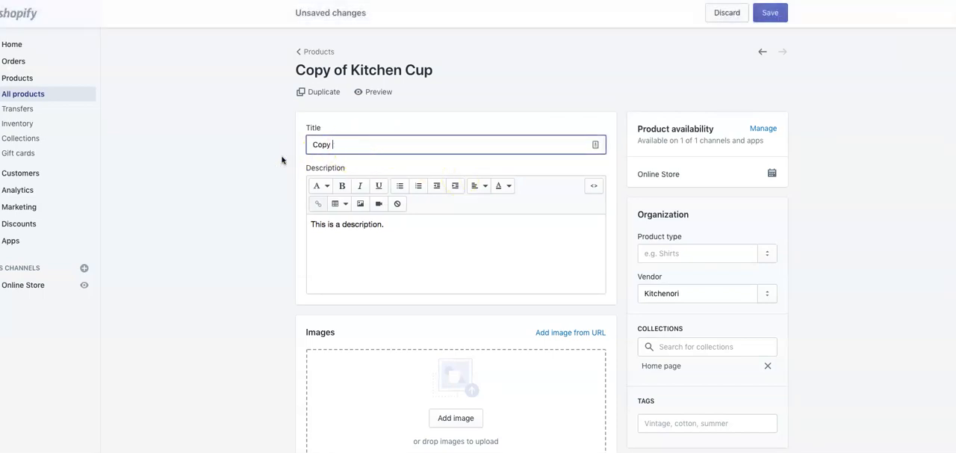
{"action": "type", "text": "Kitchekn Knif"}
{"action": "key", "text": "BackSpace"}
{"action": "key", "text": "BackSpace"}
{"action": "type", "text": "n Knife"}
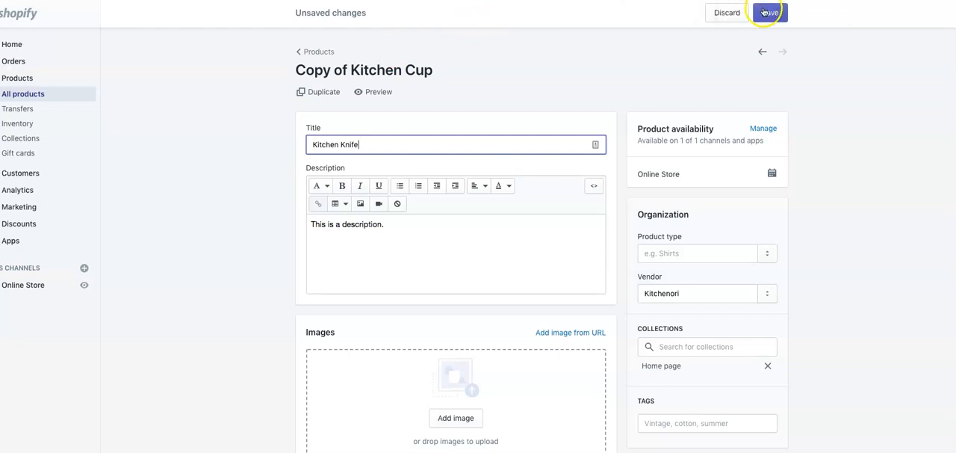
{"action": "left_click", "coordinate": [764, 12]}
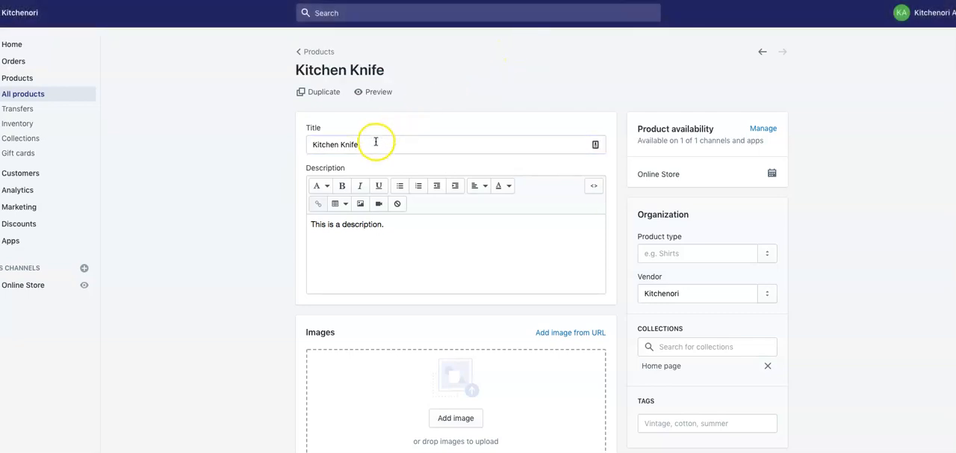
- Duplicate the Kitchen Knife product and save the copy under the title "Kitchen Plate"
{"action": "left_click", "coordinate": [327, 93]}
{"action": "left_click", "coordinate": [608, 298]}
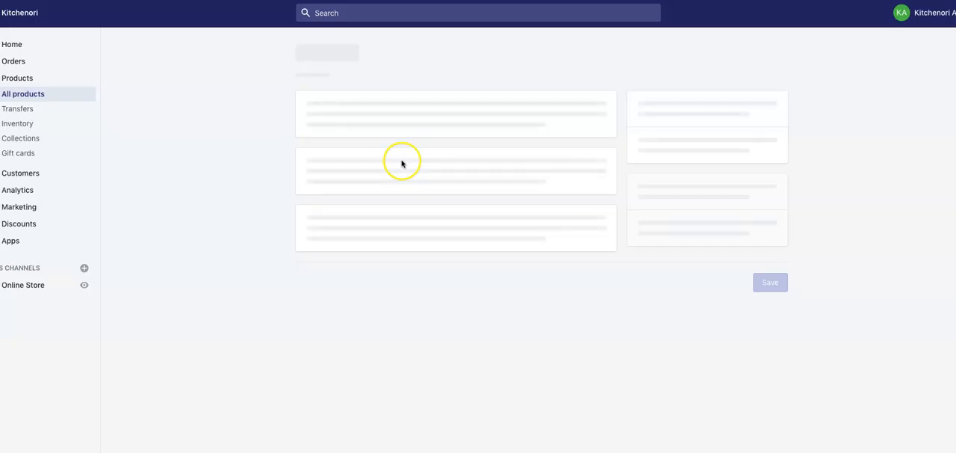
{"action": "left_click", "coordinate": [385, 145]}
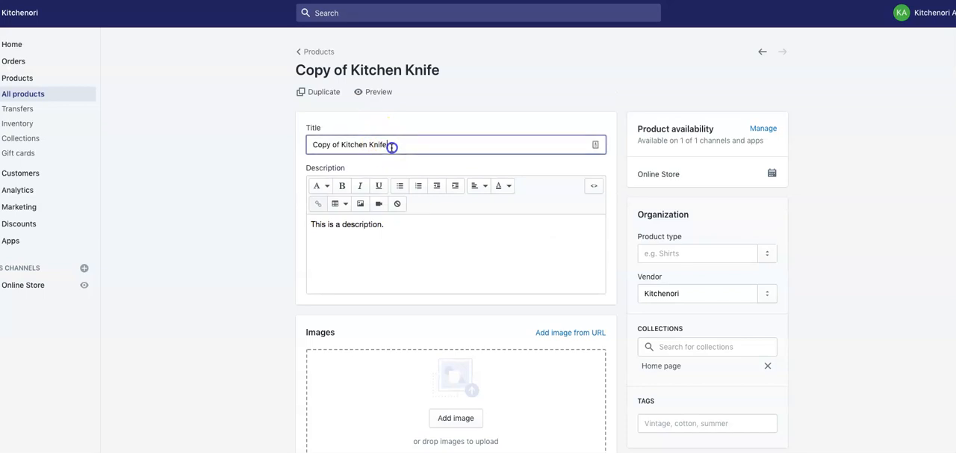
{"action": "key", "text": "BackSpace"}
{"action": "key", "text": "BackSpace"}
{"action": "key", "text": "BackSpace"}
{"action": "key", "text": "BackSpace"}
{"action": "type", "text": "Plat"}
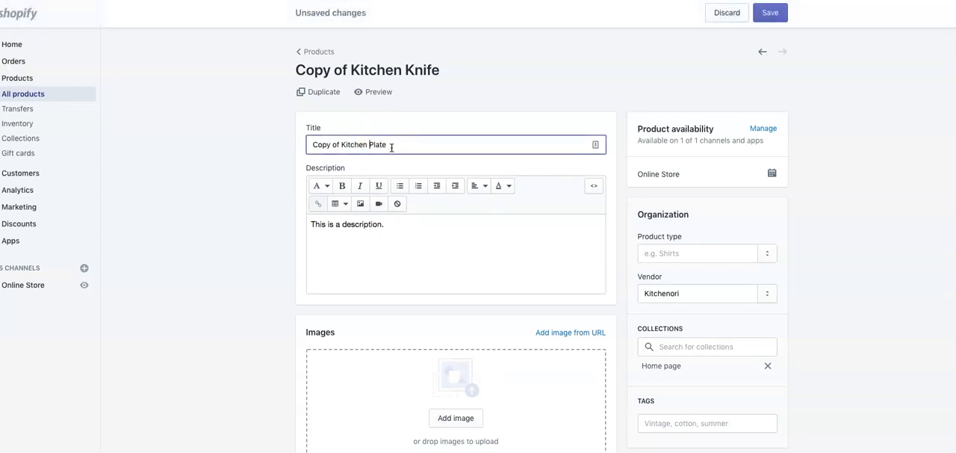
{"action": "key", "text": "BackSpace"}
{"action": "key", "text": "BackSpace"}
{"action": "key", "text": "BackSpace"}
{"action": "key", "text": "BackSpace"}
{"action": "key", "text": "BackSpace"}
{"action": "key", "text": "BackSpace"}
{"action": "key", "text": "BackSpace"}
{"action": "key", "text": "BackSpace"}
{"action": "left_click", "coordinate": [764, 13]}
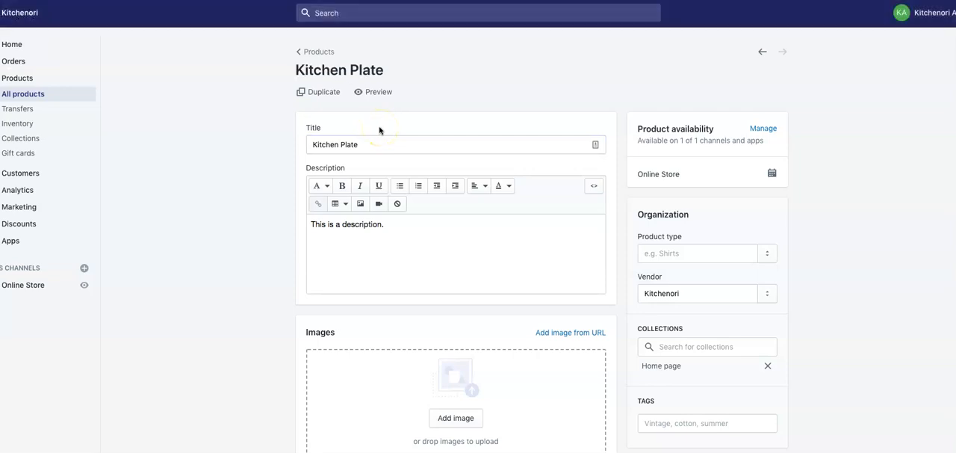
- Duplicate the Kitchen Plate product and save the copy under the title "Kitchen Bowl"
{"action": "left_click", "coordinate": [334, 100]}
{"action": "left_click", "coordinate": [605, 296]}
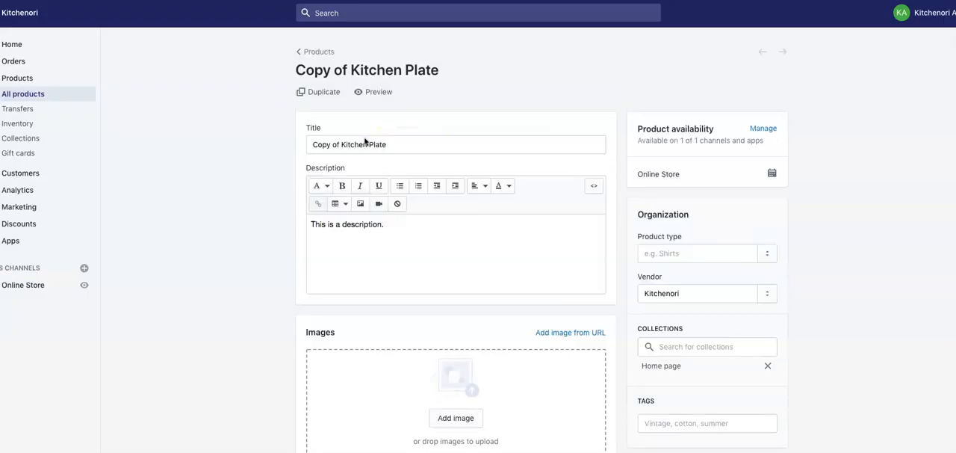
{"action": "left_click", "coordinate": [342, 145]}
{"action": "key", "text": "BackSpace"}
{"action": "key", "text": "BackSpace"}
{"action": "key", "text": "BackSpace"}
{"action": "key", "text": "BackSpace"}
{"action": "key", "text": "BackSpace"}
{"action": "key", "text": "BackSpace"}
{"action": "key", "text": "BackSpace"}
{"action": "key", "text": "BackSpace"}
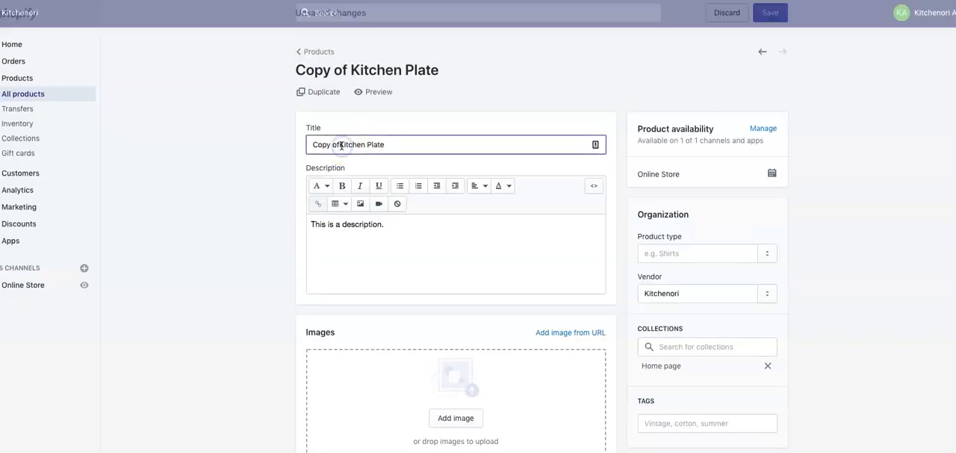
{"action": "left_click", "coordinate": [366, 144]}
{"action": "key", "text": "BackSpace"}
{"action": "key", "text": "BackSpace"}
{"action": "type", "text": "Bowl"}
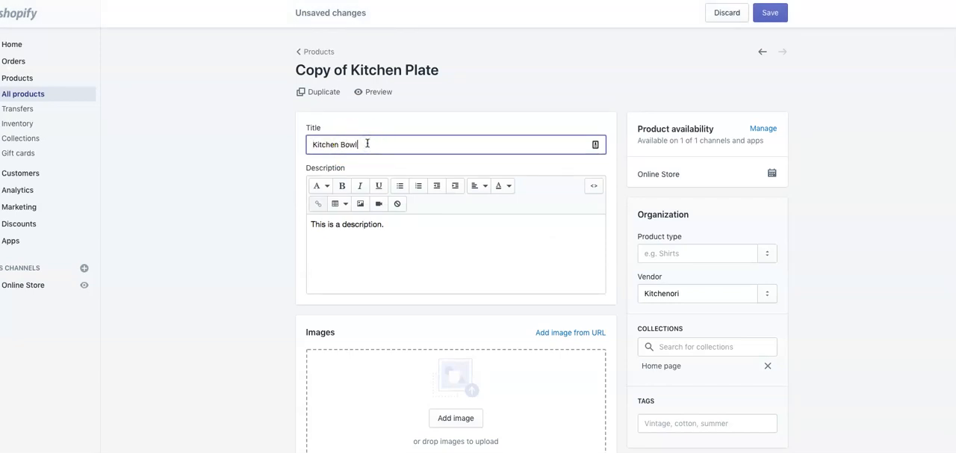
{"action": "left_click", "coordinate": [765, 19]}
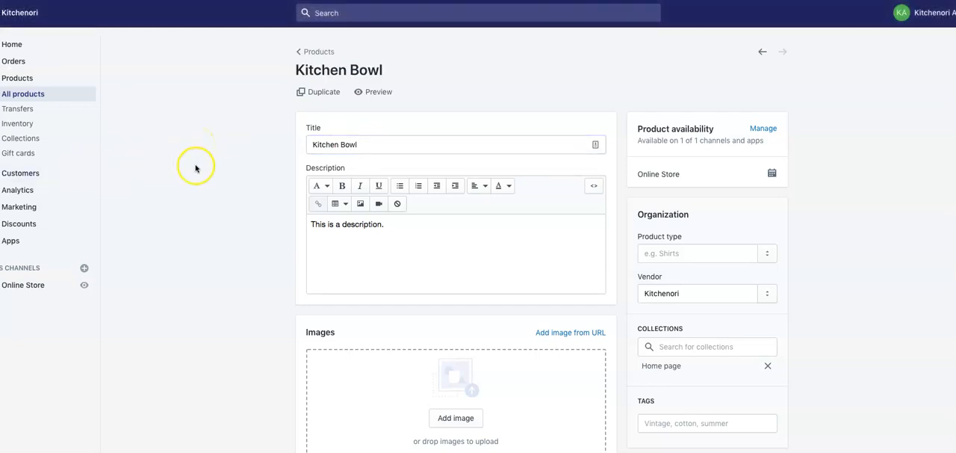
- Start a new page in the online store and title it "About Us"
{"action": "left_click", "coordinate": [43, 285]}
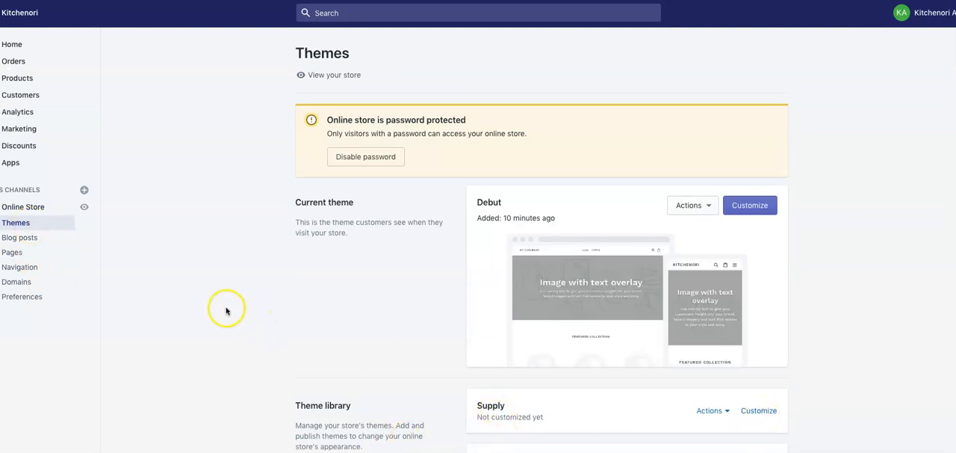
{"action": "left_click", "coordinate": [14, 255]}
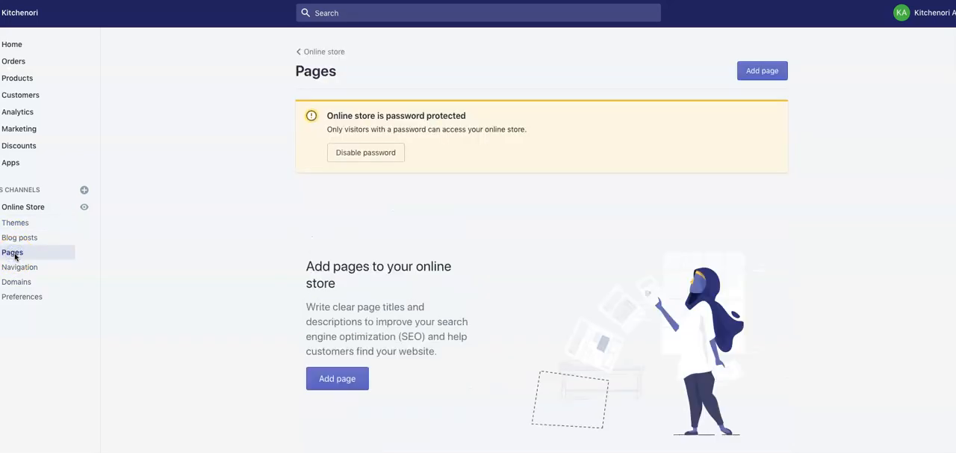
{"action": "left_click", "coordinate": [336, 378]}
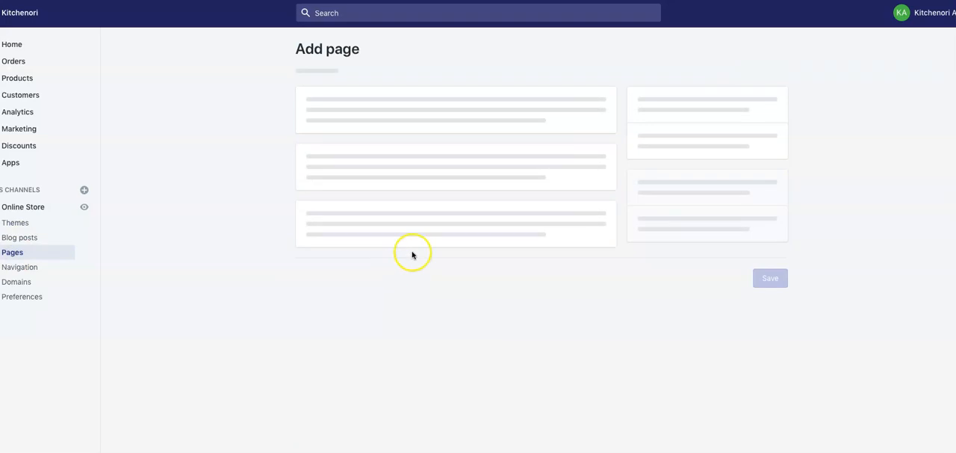
{"action": "left_click", "coordinate": [392, 146]}
{"action": "type", "text": "About Us"}
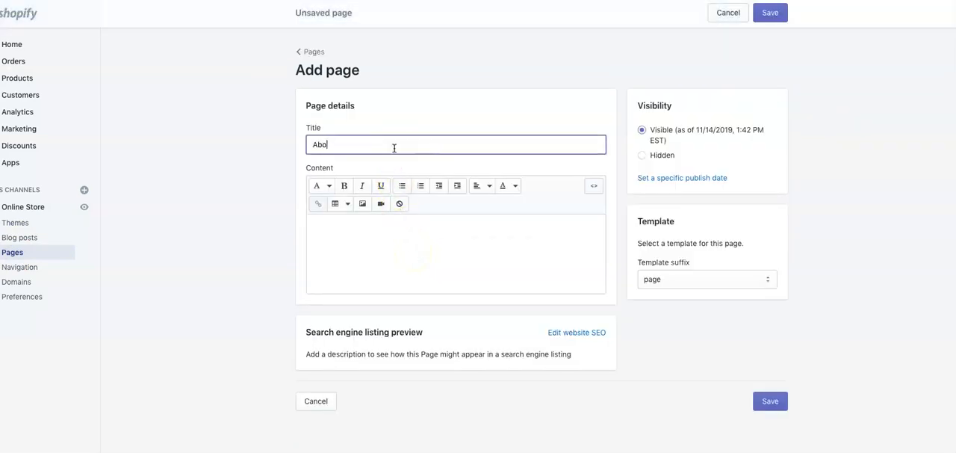
- Enter "Tell the customer about your brand." as the content of the About Us page
{"action": "left_click", "coordinate": [420, 229]}
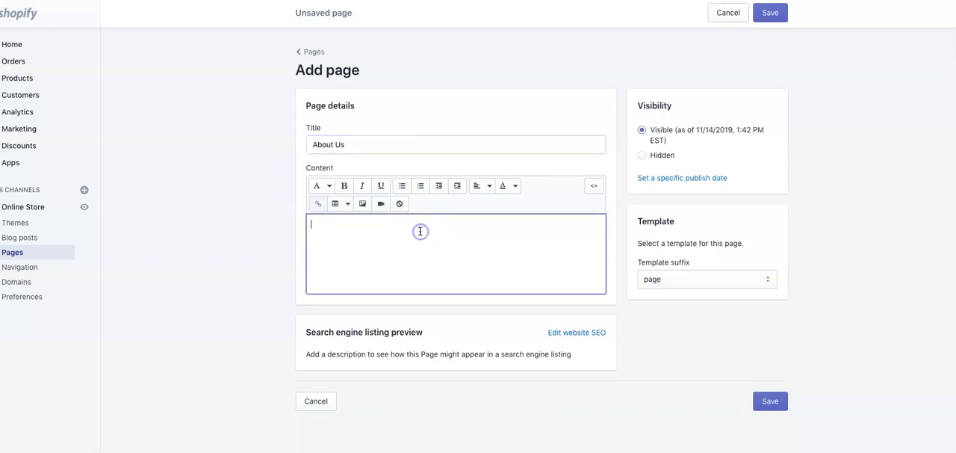
{"action": "type", "text": "Tell the customer about your brand."}
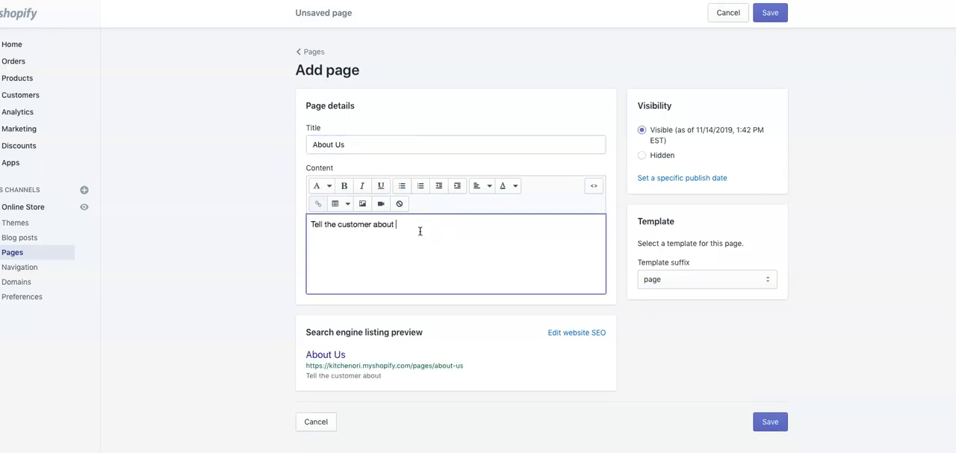
- Save the About Us page and return to the list of store pages
{"action": "left_click", "coordinate": [460, 226]}
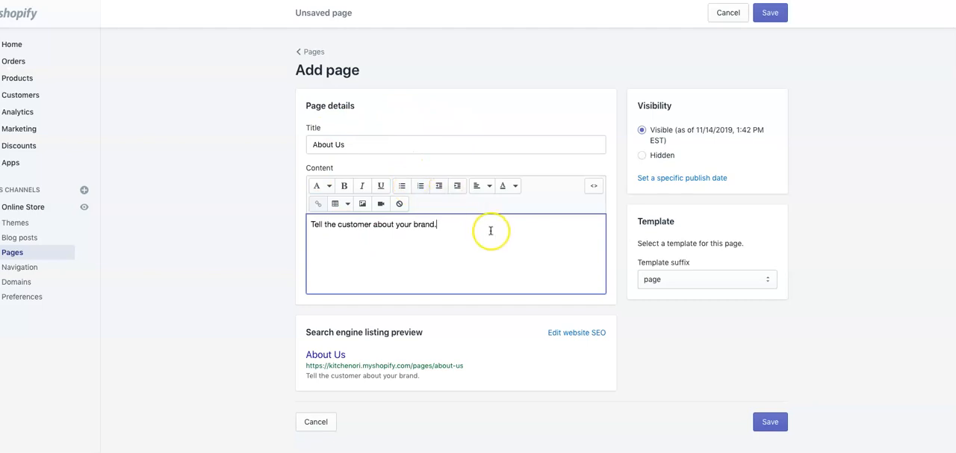
{"action": "left_click", "coordinate": [768, 16]}
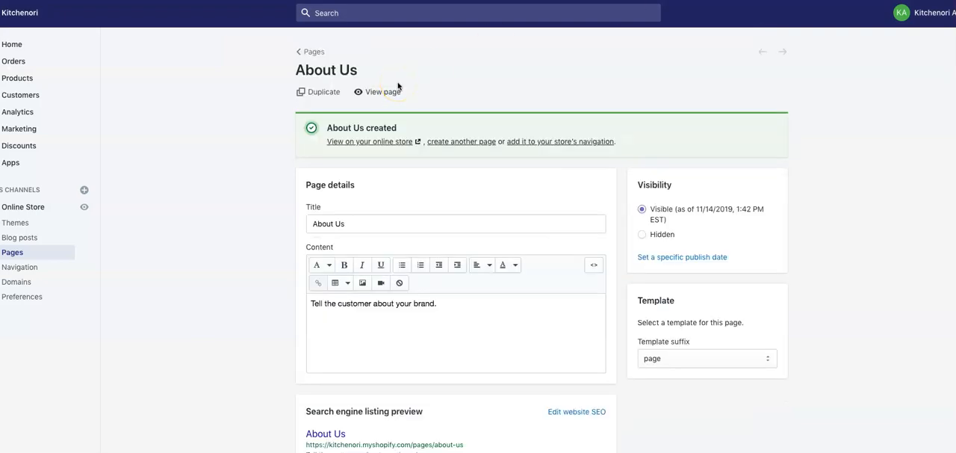
{"action": "left_click", "coordinate": [12, 255]}
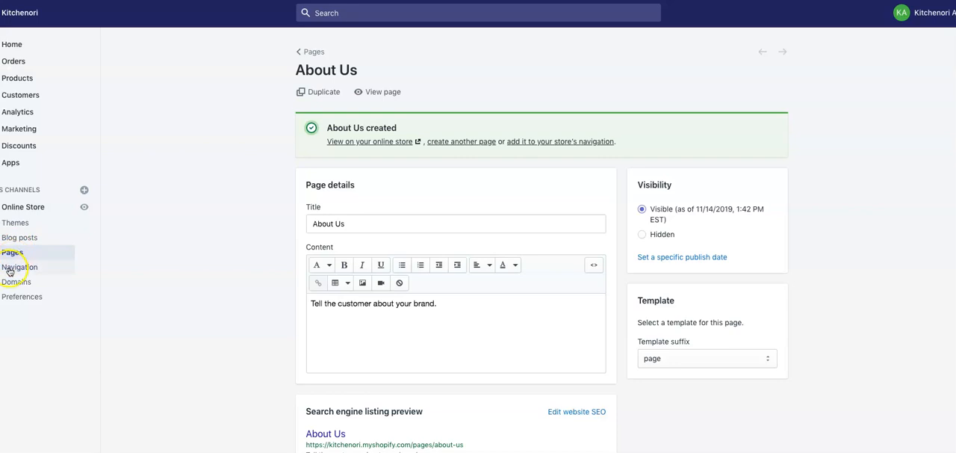
{"action": "left_click", "coordinate": [12, 253]}
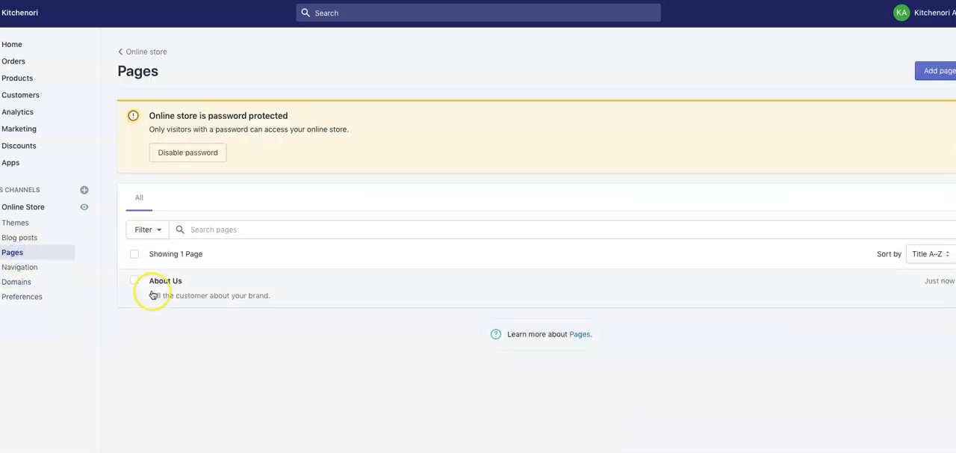
- Start another new page and title it "Contact Us"
{"action": "left_click", "coordinate": [933, 71]}
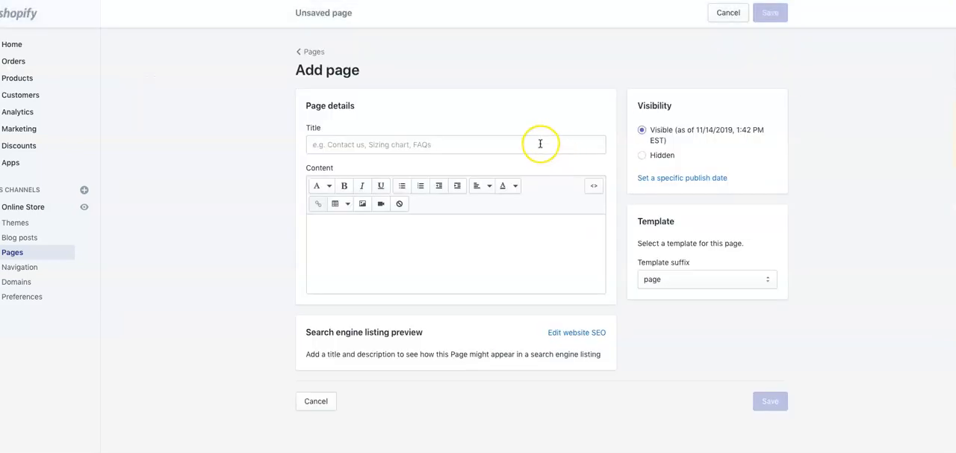
{"action": "left_click", "coordinate": [540, 144]}
{"action": "type", "text": "Contact Us"}
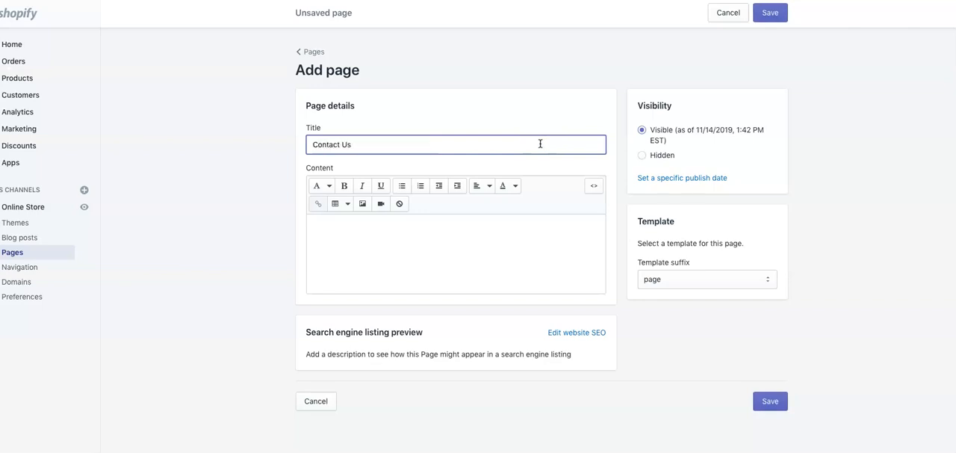
- Assign the page.contact template to the Contact Us page, save it and return to the list of store pages
{"action": "left_click", "coordinate": [522, 246]}
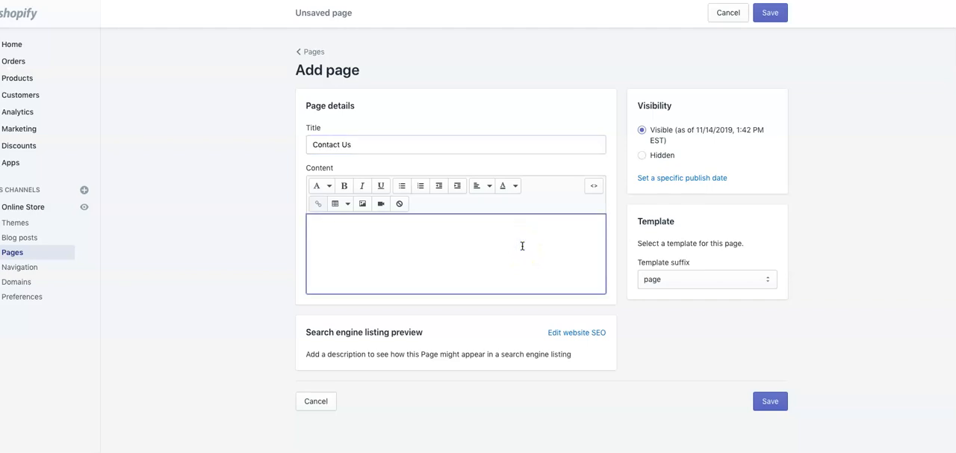
{"action": "left_click", "coordinate": [640, 279]}
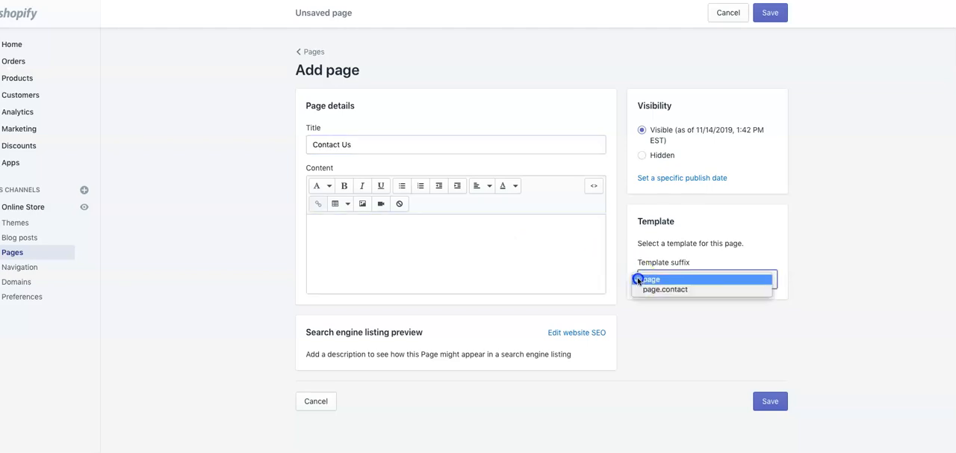
{"action": "left_click", "coordinate": [648, 289]}
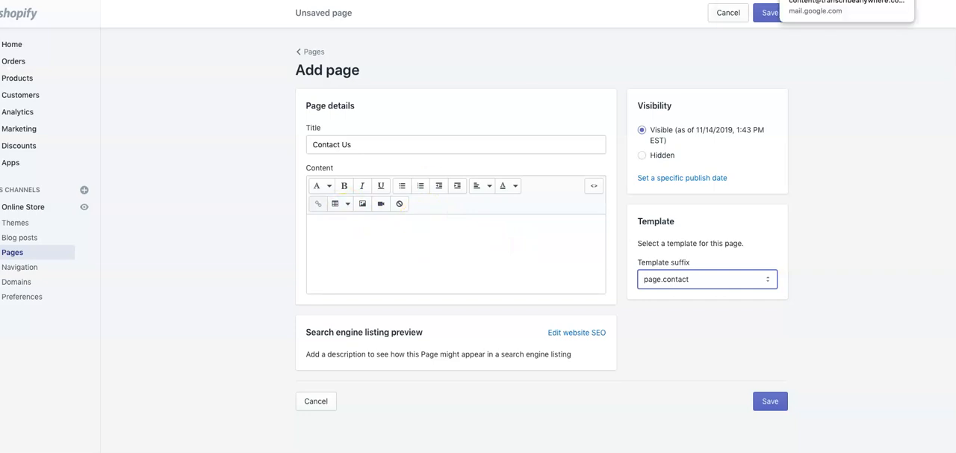
{"action": "left_click", "coordinate": [767, 12]}
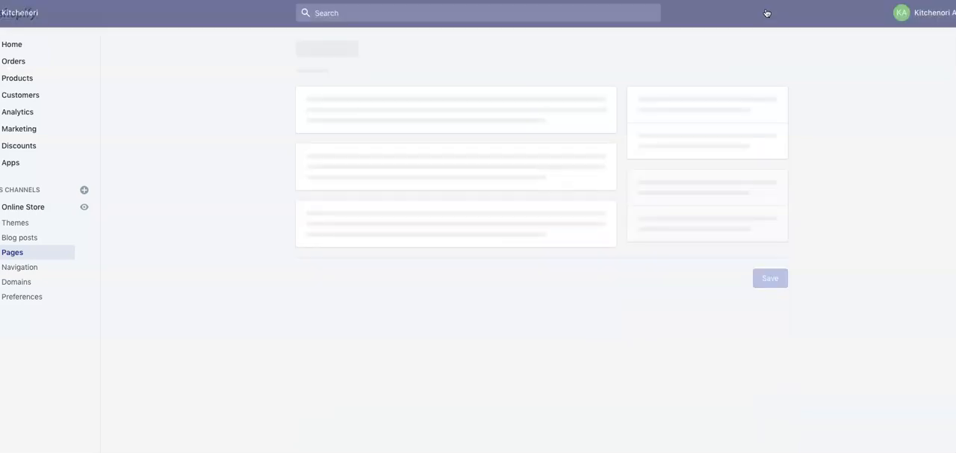
{"action": "left_click", "coordinate": [11, 253]}
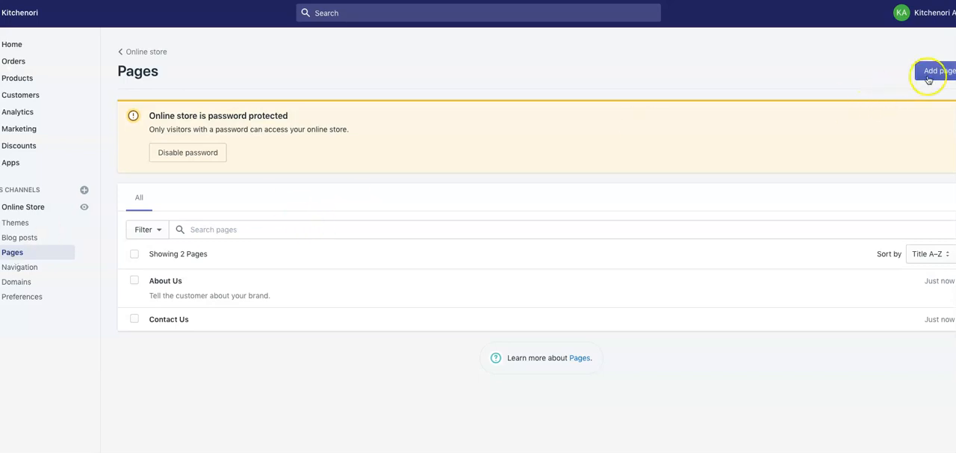
- Open the online store's themes and go to the Supply theme in the theme library
{"action": "left_click", "coordinate": [25, 224]}
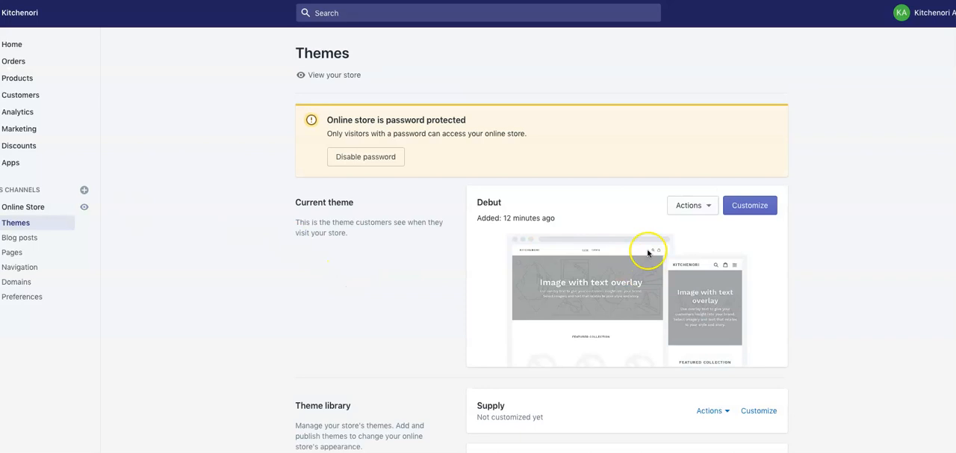
{"action": "scroll", "coordinate": [650, 241], "scroll_direction": "down", "scroll_amount": 1}
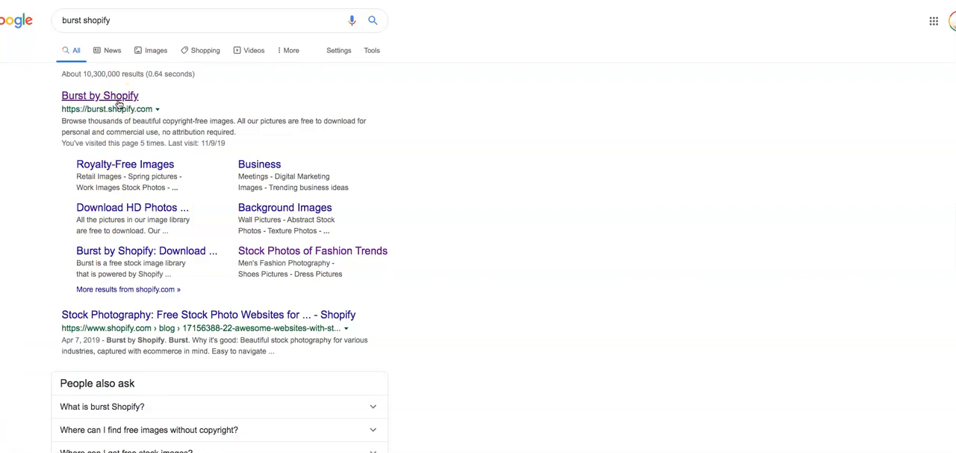
- Open the Burst by Shopify stock photo site from the search results, and go on to the Unsplash website
{"action": "left_click", "coordinate": [118, 105]}
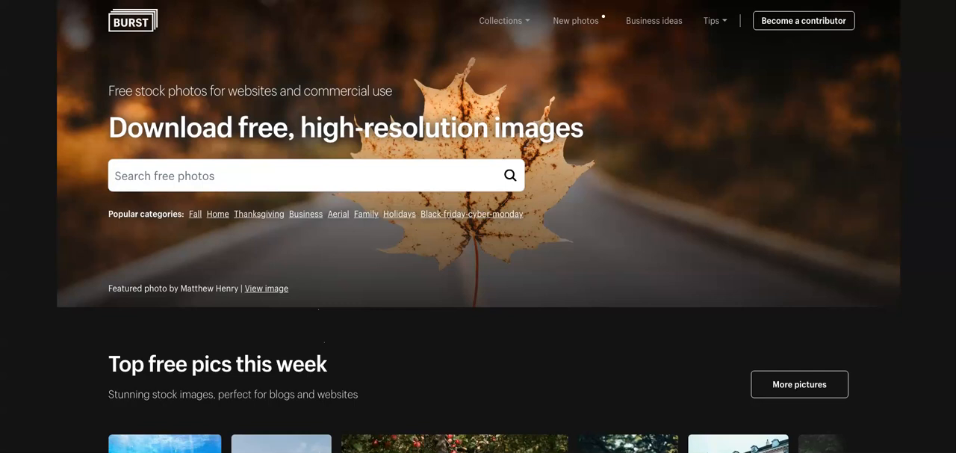
{"action": "type", "text": "unsplash"}
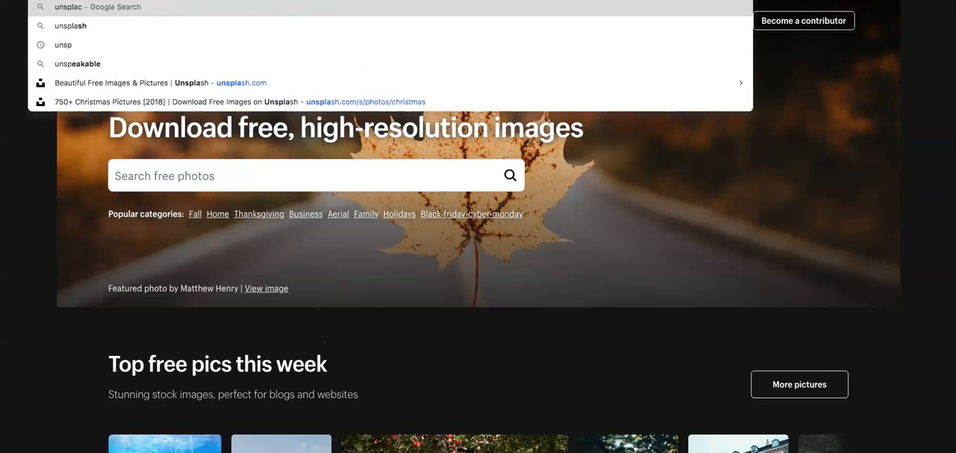
{"action": "key", "text": "Return"}
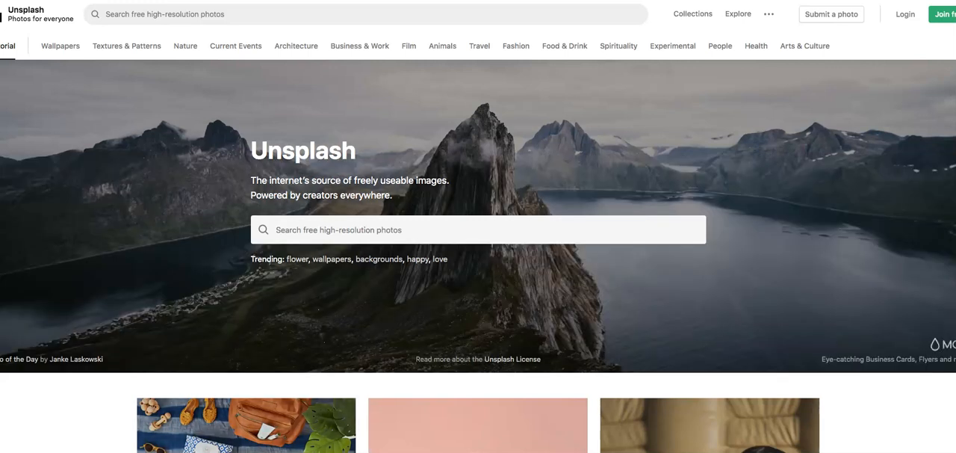
- Search Unsplash for "kitchen" photos
{"action": "left_click", "coordinate": [323, 228]}
{"action": "type", "text": "kit"}
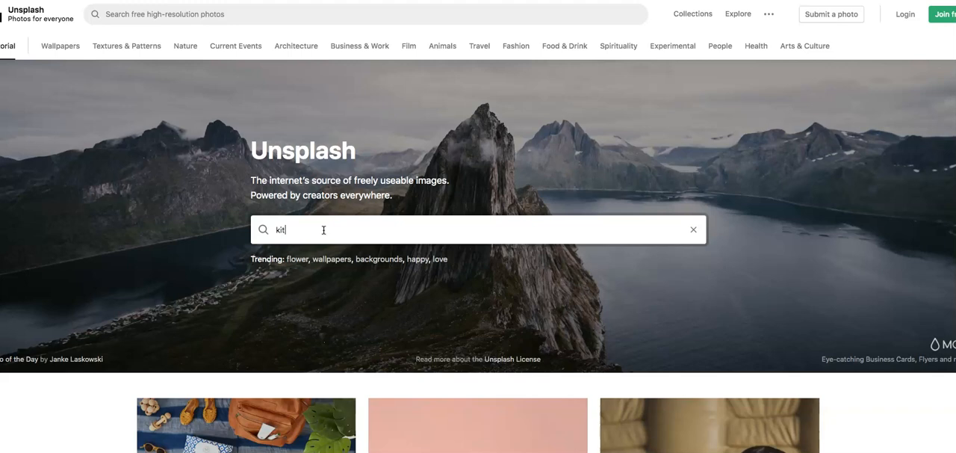
{"action": "type", "text": "chen"}
{"action": "key", "text": "Return"}
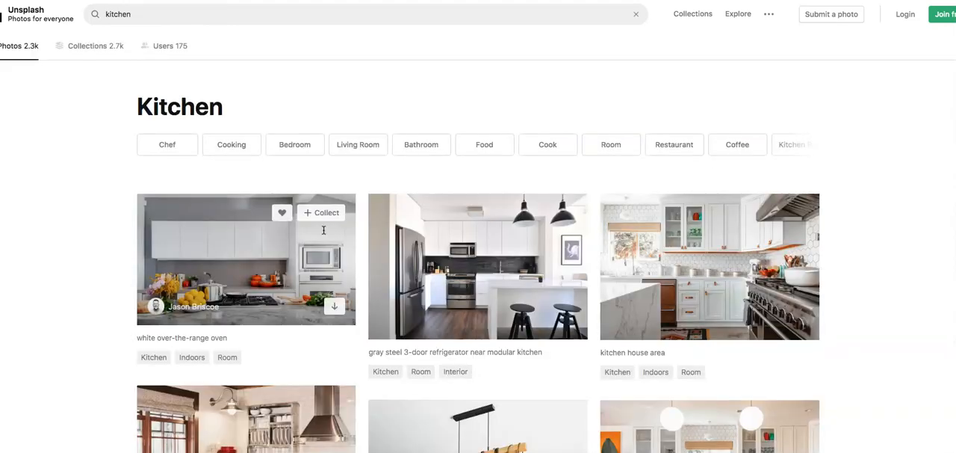
- Browse the kitchen photos and download the "grey pendant lamp" image of a white kitchen with bar stools
{"action": "scroll", "coordinate": [514, 262], "scroll_direction": "down", "scroll_amount": 3}
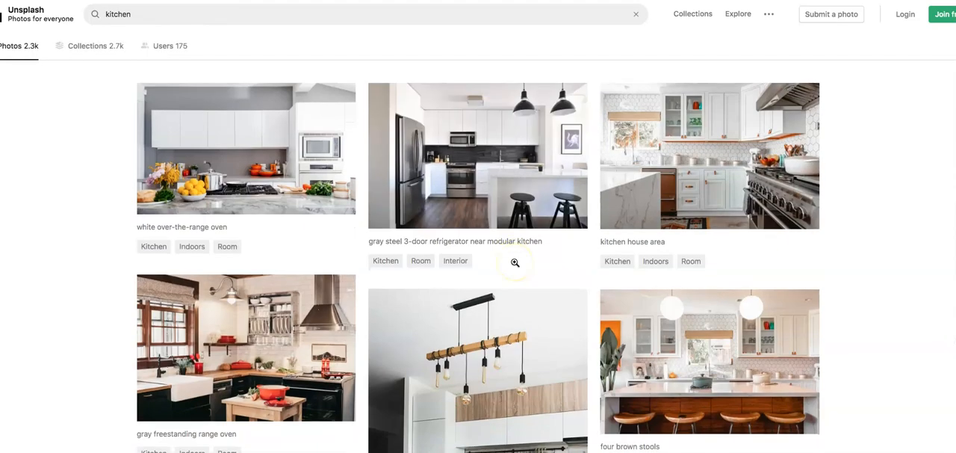
{"action": "scroll", "coordinate": [514, 262], "scroll_direction": "down", "scroll_amount": 10}
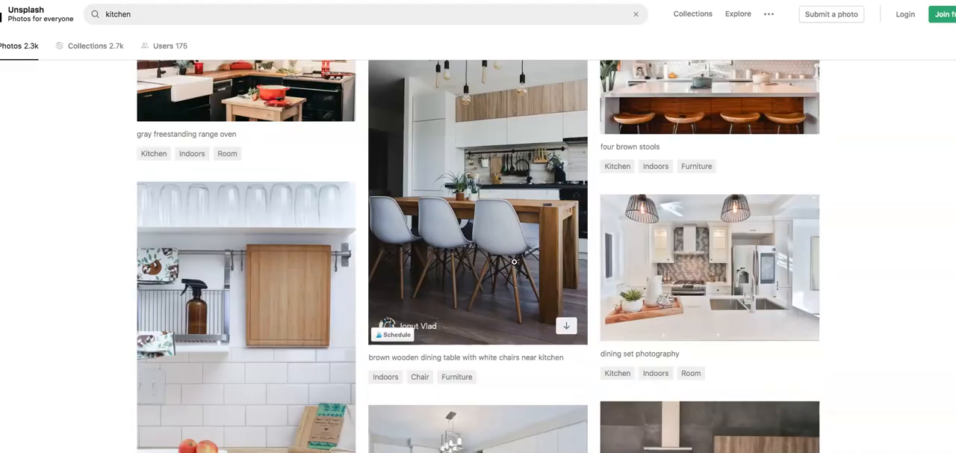
{"action": "scroll", "coordinate": [514, 263], "scroll_direction": "down", "scroll_amount": 4}
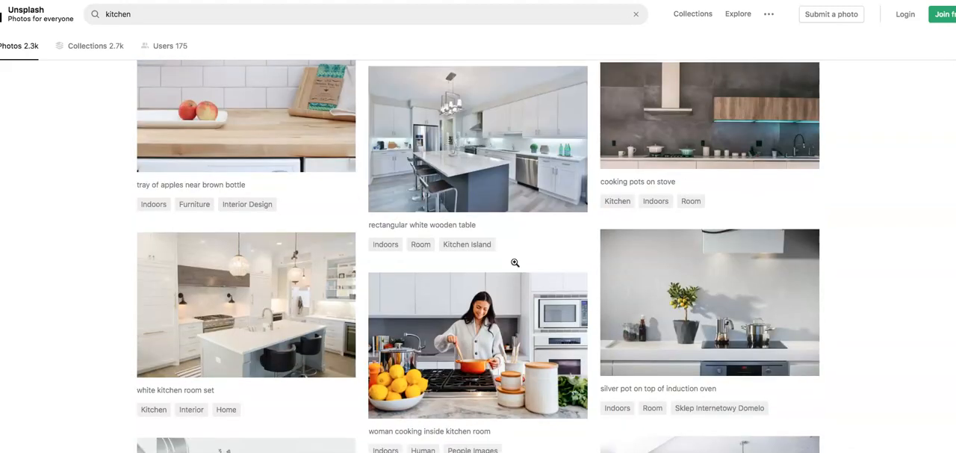
{"action": "scroll", "coordinate": [515, 262], "scroll_direction": "down", "scroll_amount": 7}
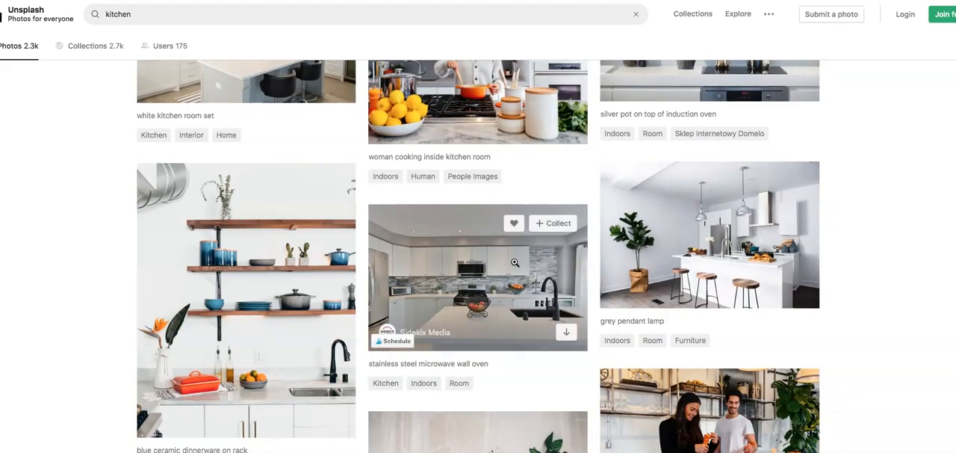
{"action": "scroll", "coordinate": [515, 263], "scroll_direction": "down", "scroll_amount": 2}
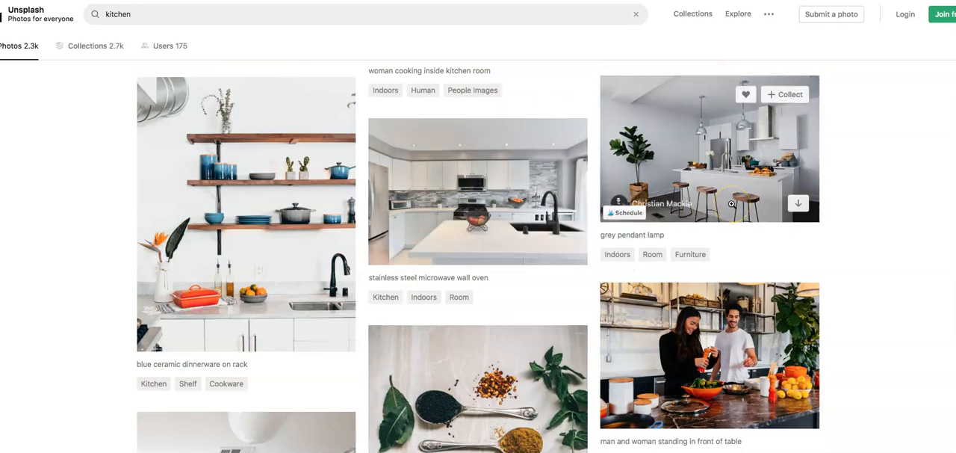
{"action": "scroll", "coordinate": [731, 203], "scroll_direction": "down", "scroll_amount": 1}
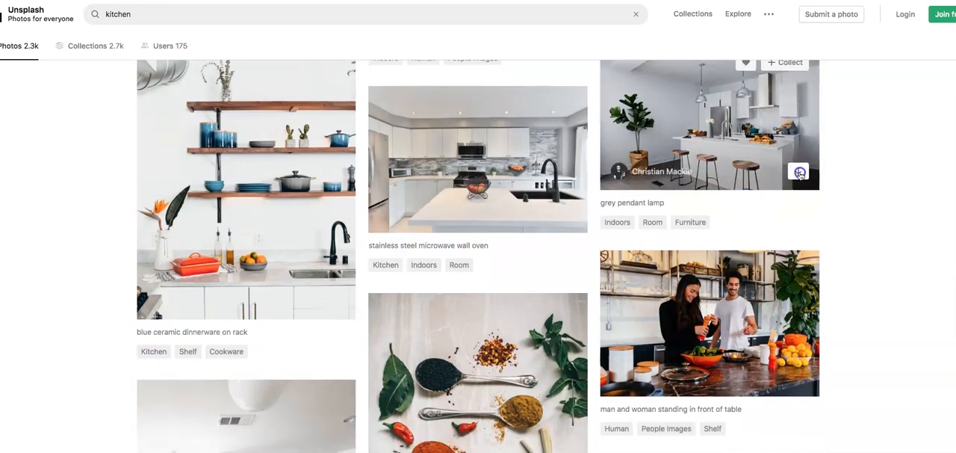
{"action": "left_click", "coordinate": [799, 173]}
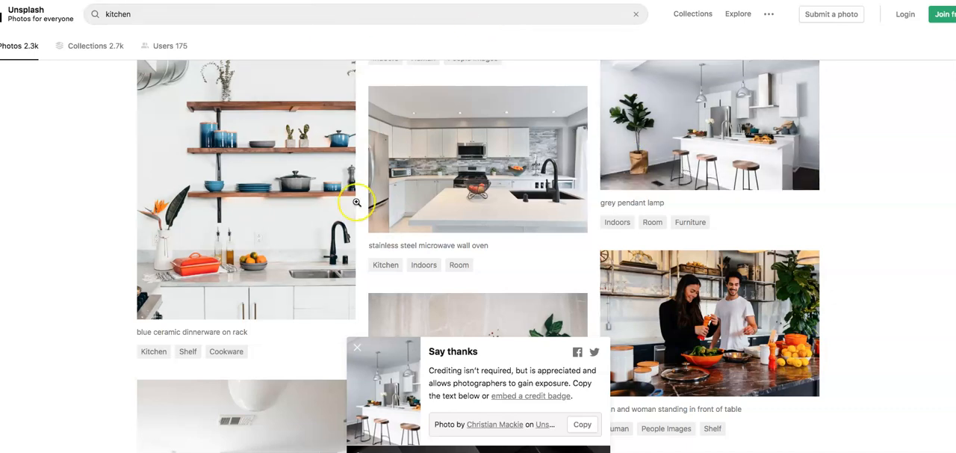
- Download the "two cooking pots on kitchen island" photo and the photo of five gray spoons filled with spices
{"action": "scroll", "coordinate": [356, 202], "scroll_direction": "down", "scroll_amount": 8}
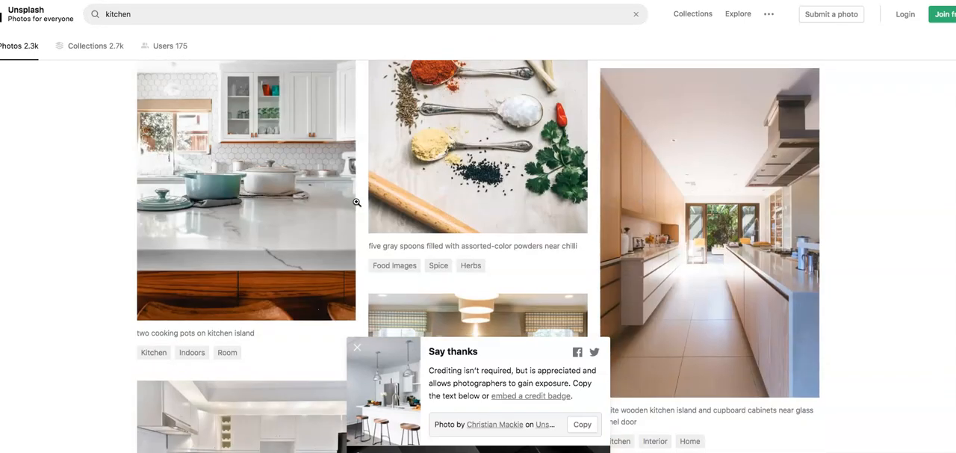
{"action": "left_click", "coordinate": [332, 303]}
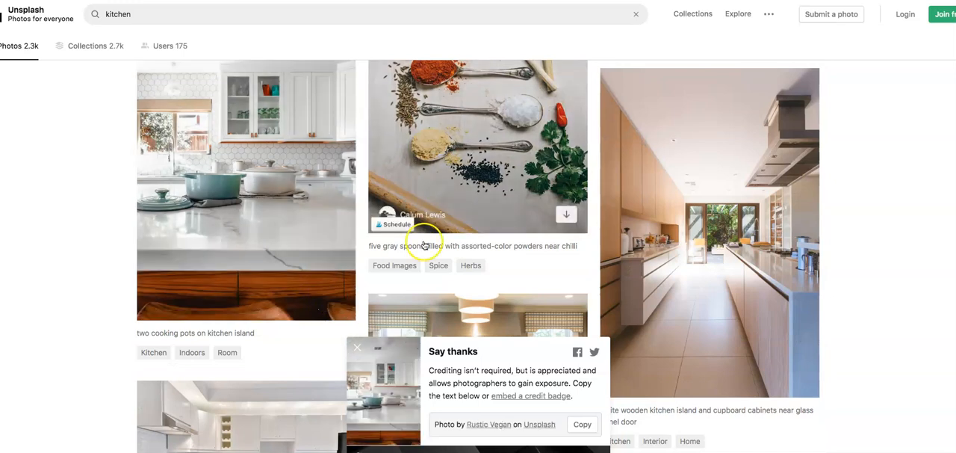
{"action": "left_click", "coordinate": [566, 214]}
- Download the "blue canister" stove photo and the "white book" kitchen counter photo
{"action": "scroll", "coordinate": [567, 221], "scroll_direction": "down", "scroll_amount": 3}
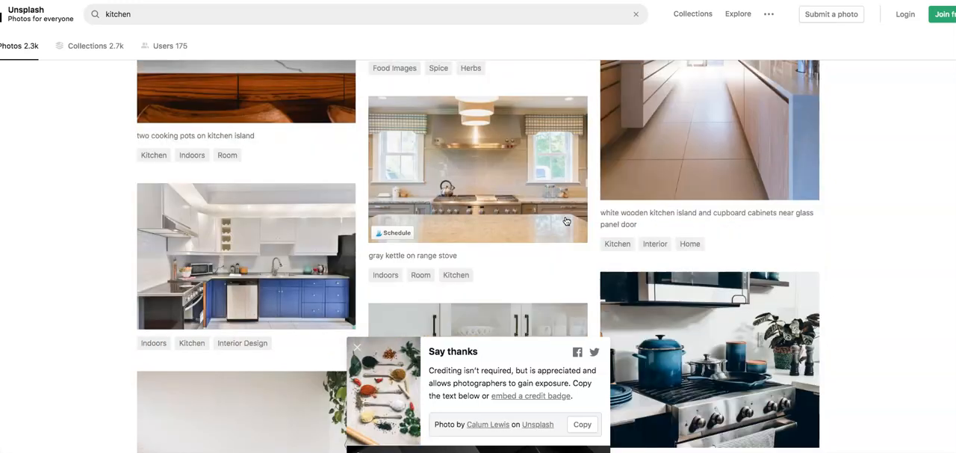
{"action": "scroll", "coordinate": [565, 220], "scroll_direction": "down", "scroll_amount": 2}
{"action": "left_click", "coordinate": [797, 299]}
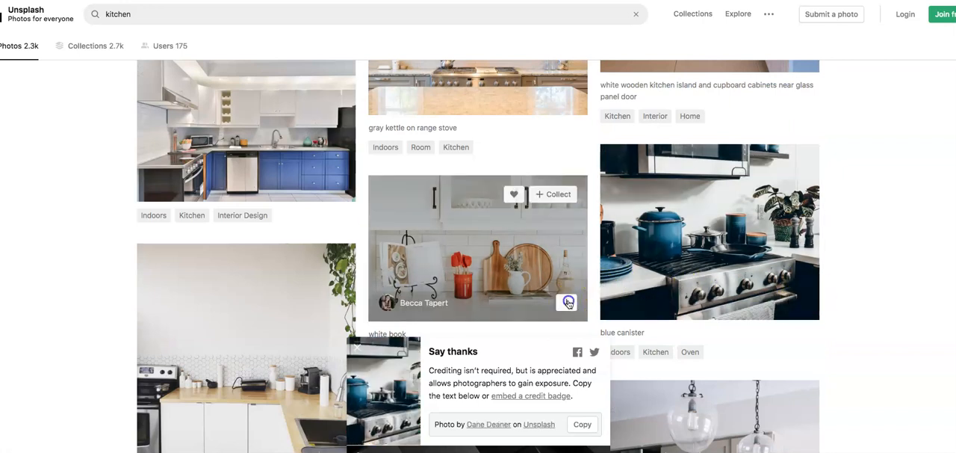
{"action": "left_click", "coordinate": [568, 301]}
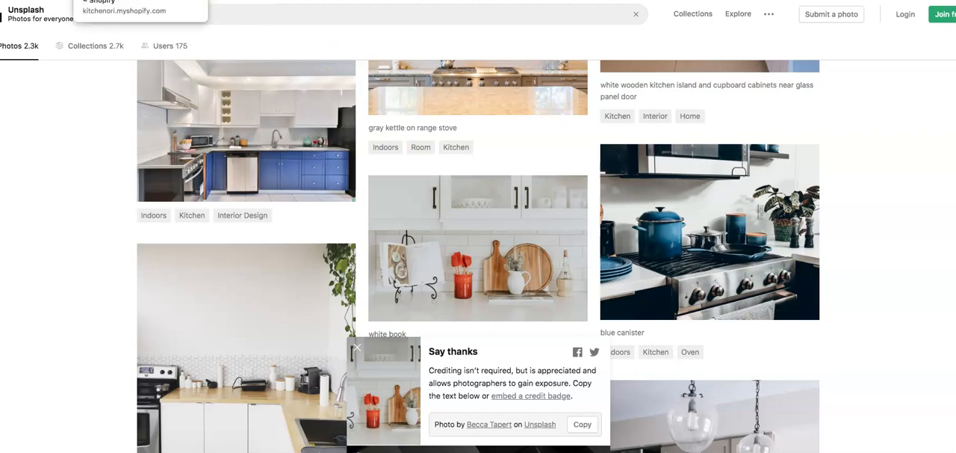
- Switch to the Shopify editor for the Supply theme and review the Header section's menu, logo and announcement bar settings
{"action": "left_click", "coordinate": [92, 0]}
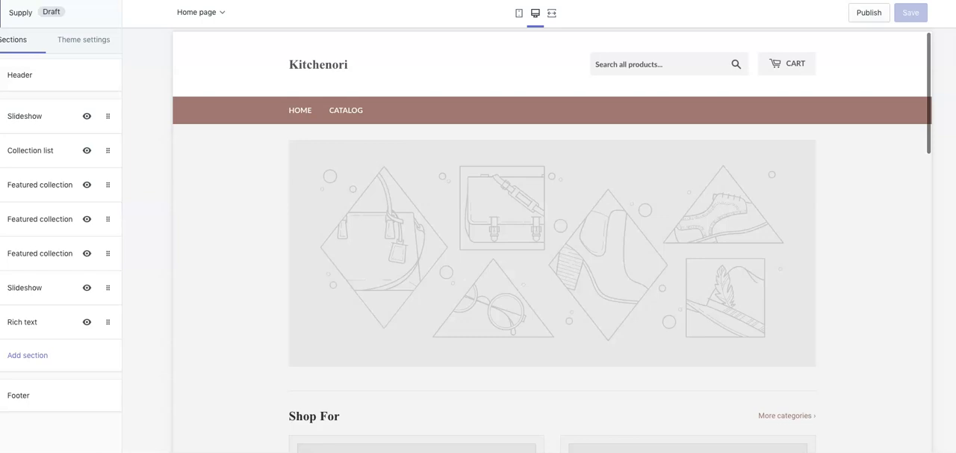
{"action": "left_click", "coordinate": [22, 77]}
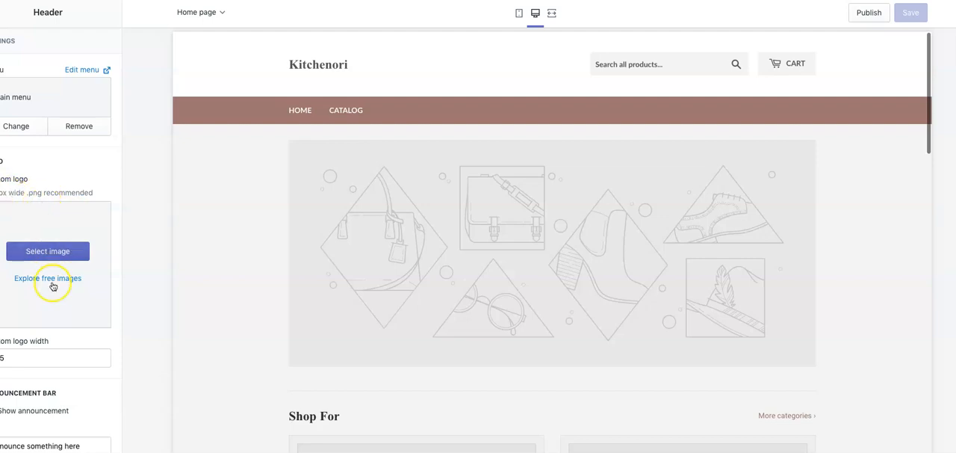
{"action": "scroll", "coordinate": [53, 286], "scroll_direction": "down", "scroll_amount": 1}
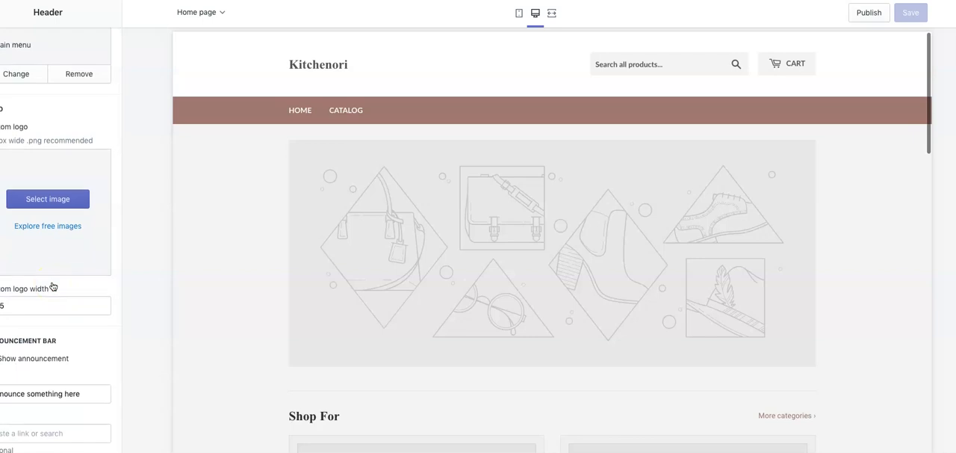
{"action": "scroll", "coordinate": [53, 286], "scroll_direction": "up", "scroll_amount": 1}
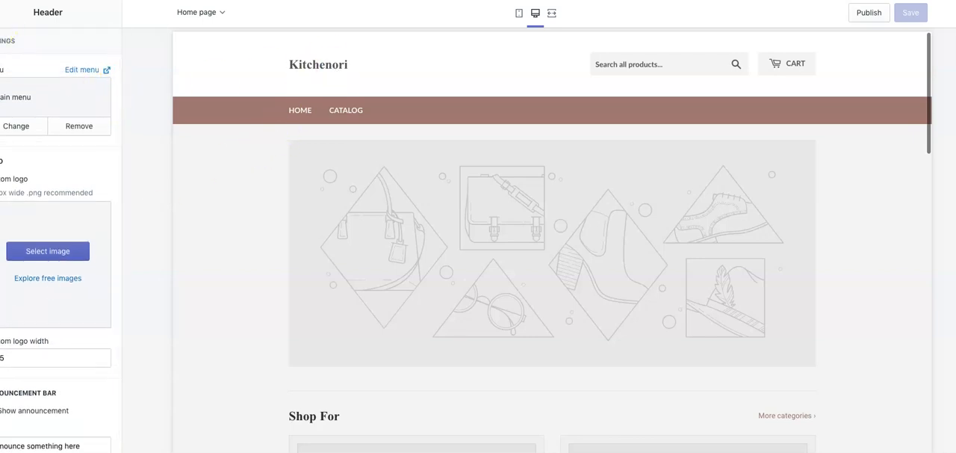
- Open the first Slideshow section's image library and upload the photo of spice-filled spoons as the slide image
{"action": "left_click", "coordinate": [2, 12]}
{"action": "left_click", "coordinate": [41, 120]}
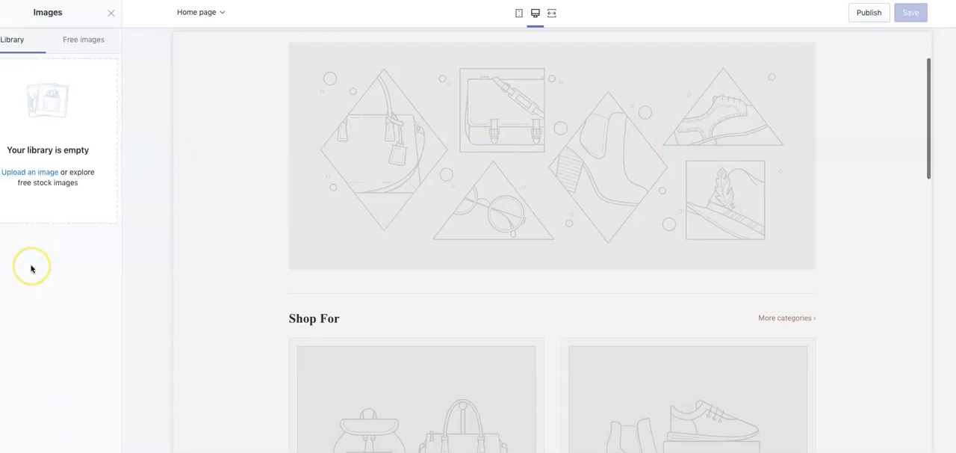
{"action": "left_click", "coordinate": [31, 179]}
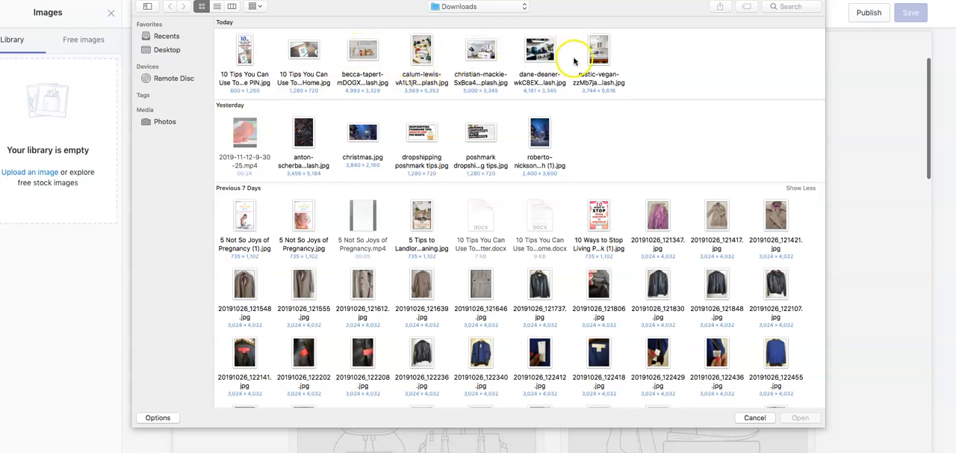
{"action": "left_click", "coordinate": [428, 53]}
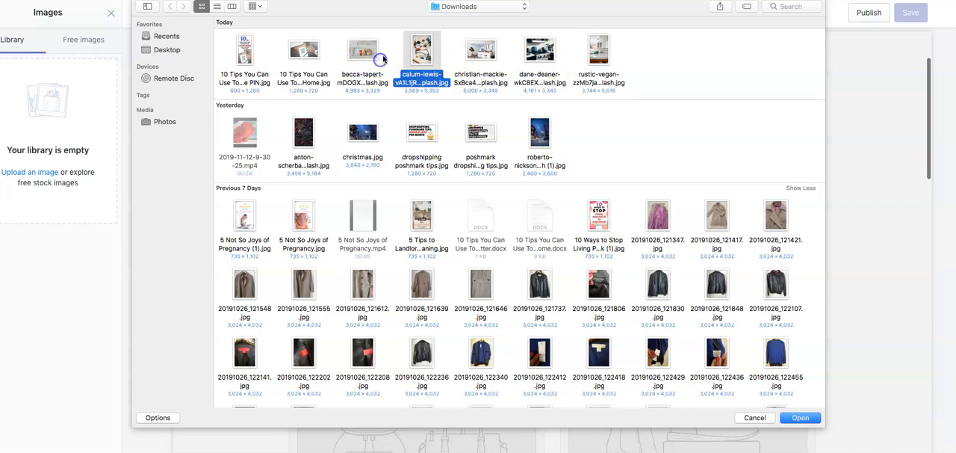
{"action": "key", "text": "Return"}
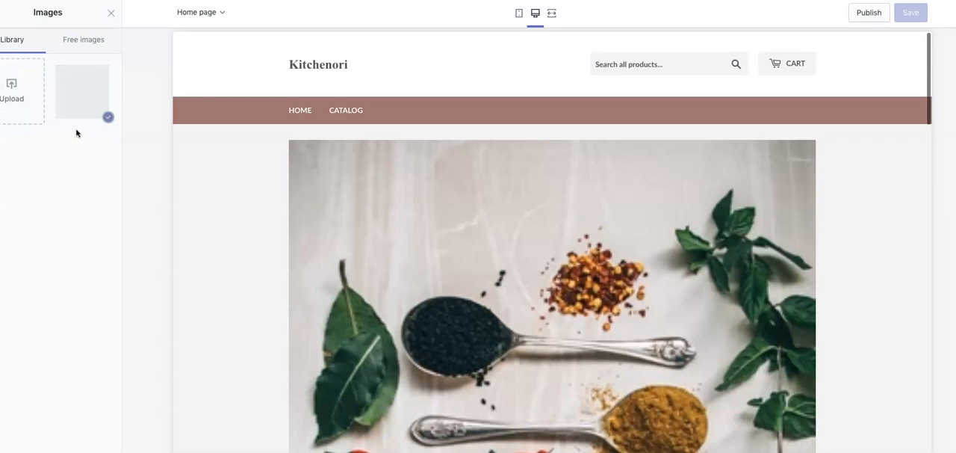
- Upload the white kitchen with bar stools photo and the blue pots on stove photo to the image library
{"action": "left_click", "coordinate": [28, 85]}
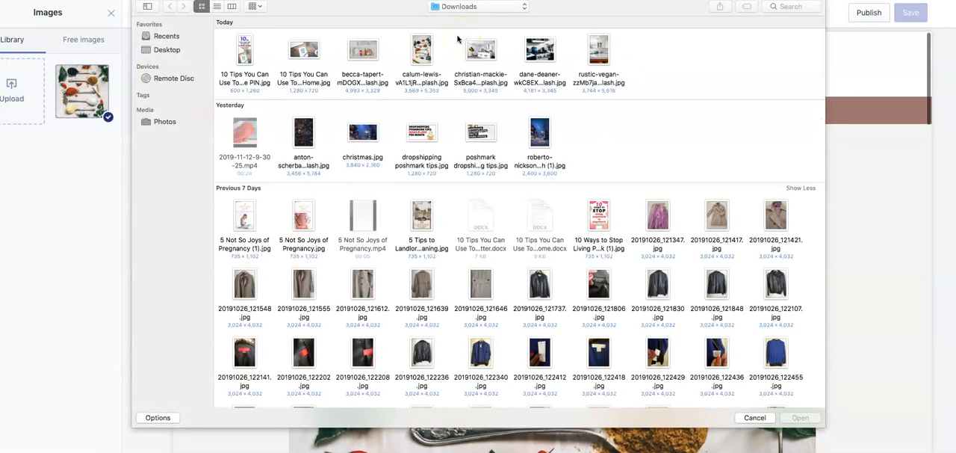
{"action": "left_click", "coordinate": [481, 47]}
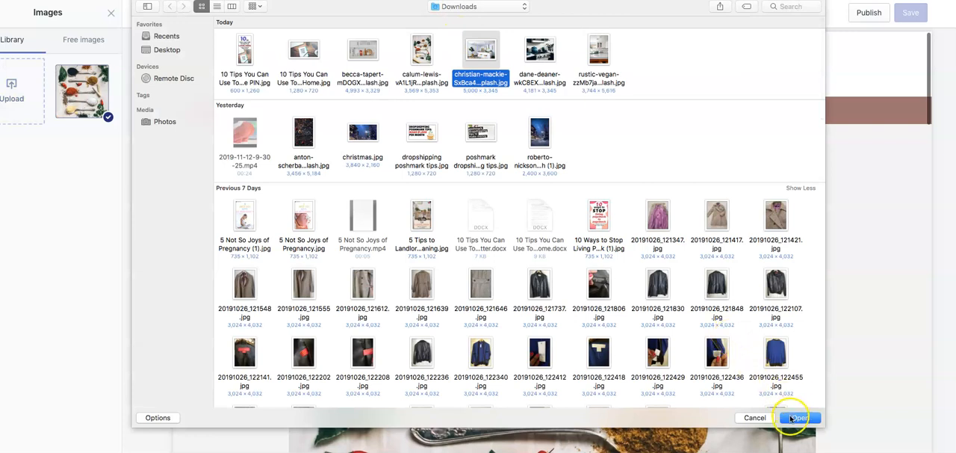
{"action": "left_click", "coordinate": [796, 417]}
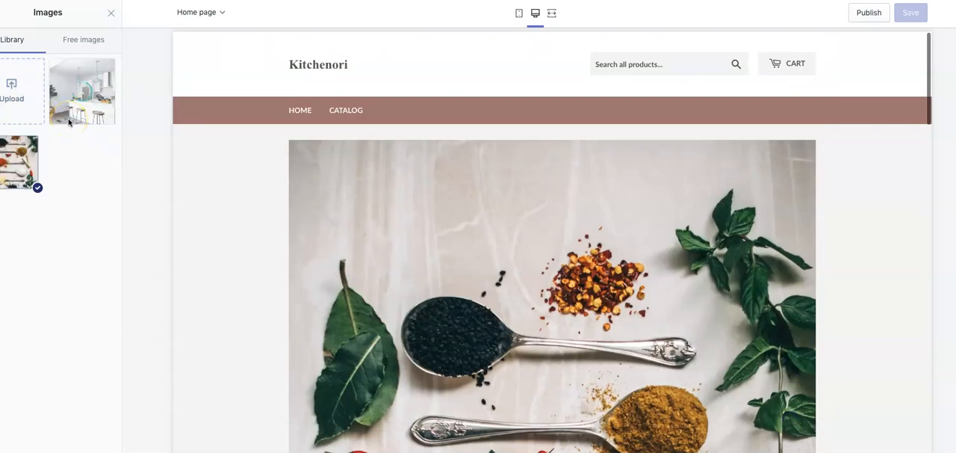
{"action": "left_click", "coordinate": [13, 94]}
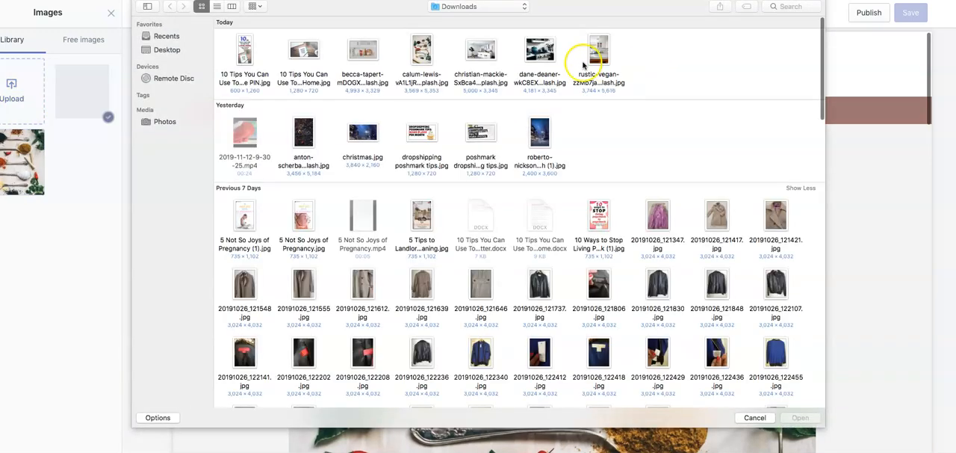
{"action": "left_click", "coordinate": [539, 51]}
{"action": "left_click", "coordinate": [800, 417]}
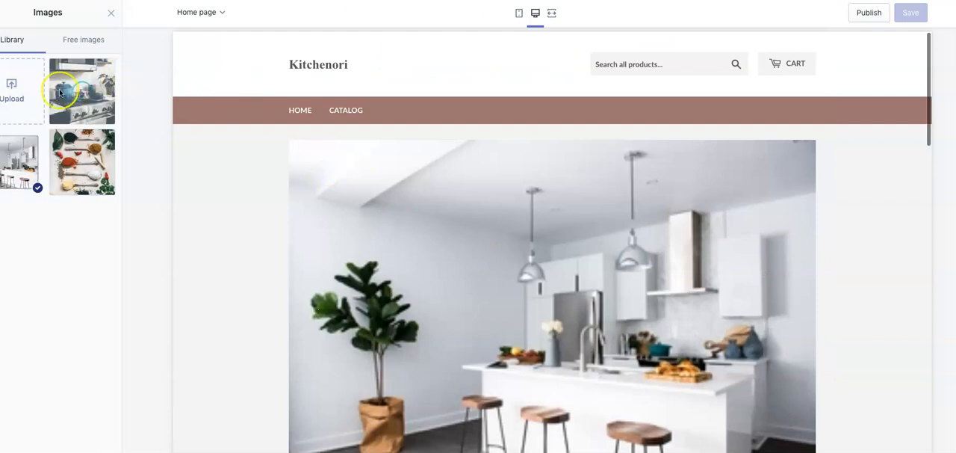
- Try to upload the rustic-vegan kitchen photo to the image library
{"action": "left_click", "coordinate": [21, 81]}
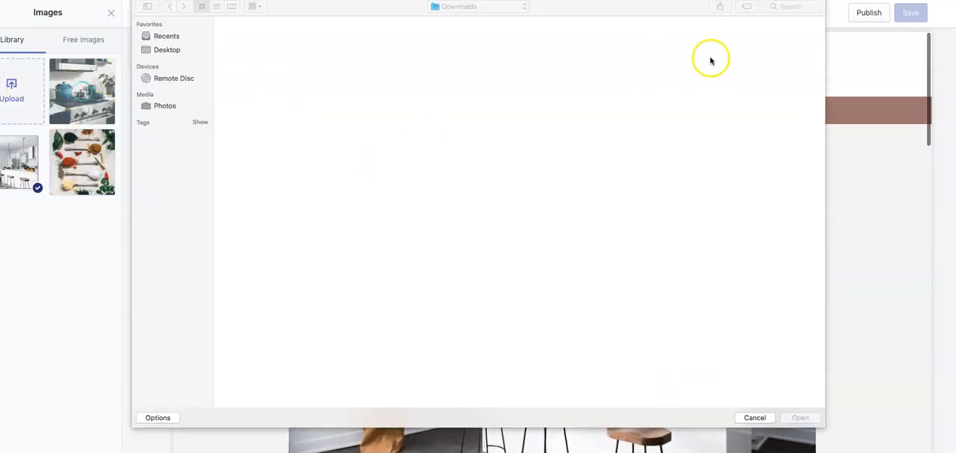
{"action": "left_click", "coordinate": [583, 49]}
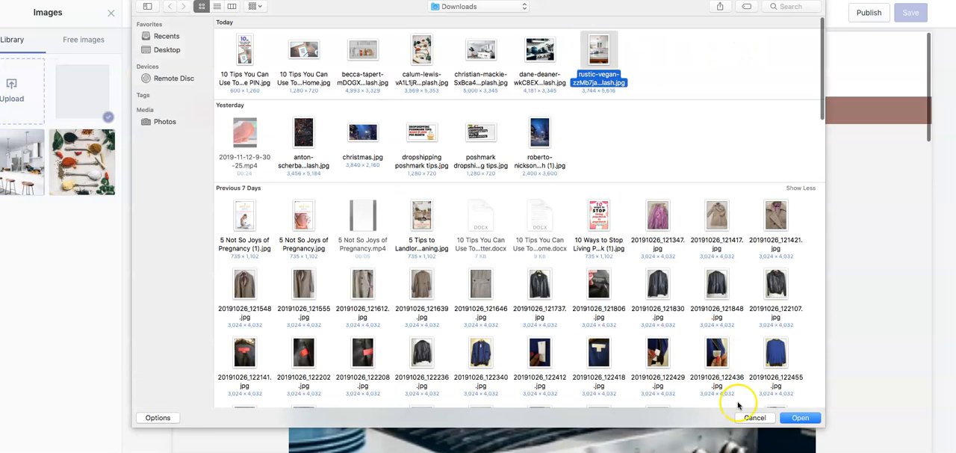
{"action": "left_click", "coordinate": [793, 416]}
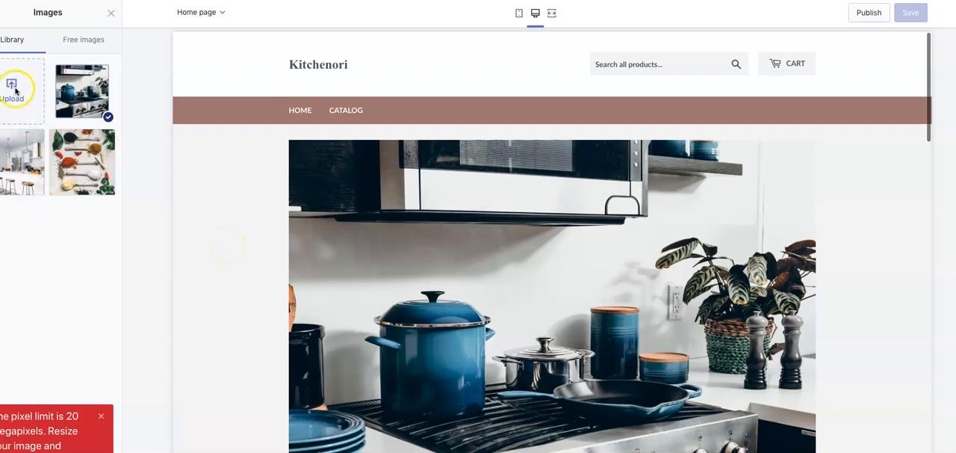
- Compare the uploaded photos in the slideshow preview and set the white kitchen with bar stools as the slide image
{"action": "scroll", "coordinate": [296, 238], "scroll_direction": "down", "scroll_amount": 1}
{"action": "scroll", "coordinate": [296, 237], "scroll_direction": "down", "scroll_amount": 2}
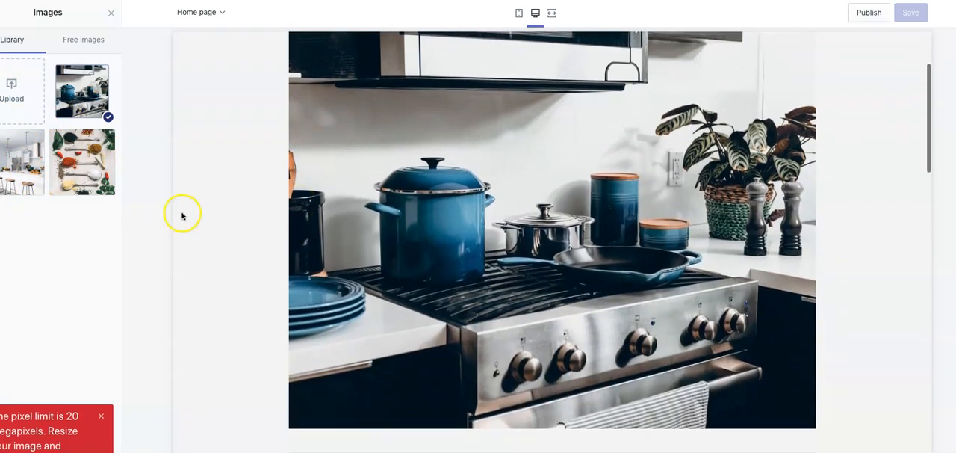
{"action": "left_click", "coordinate": [95, 167]}
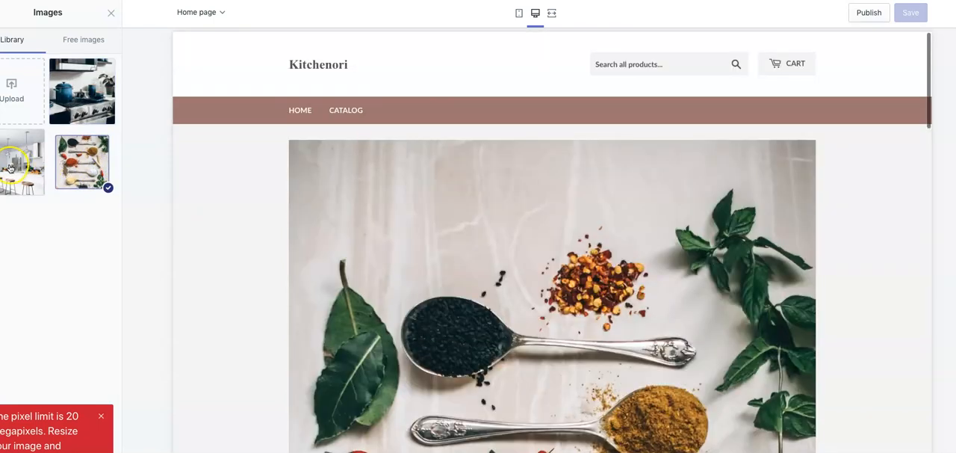
{"action": "left_click", "coordinate": [18, 165]}
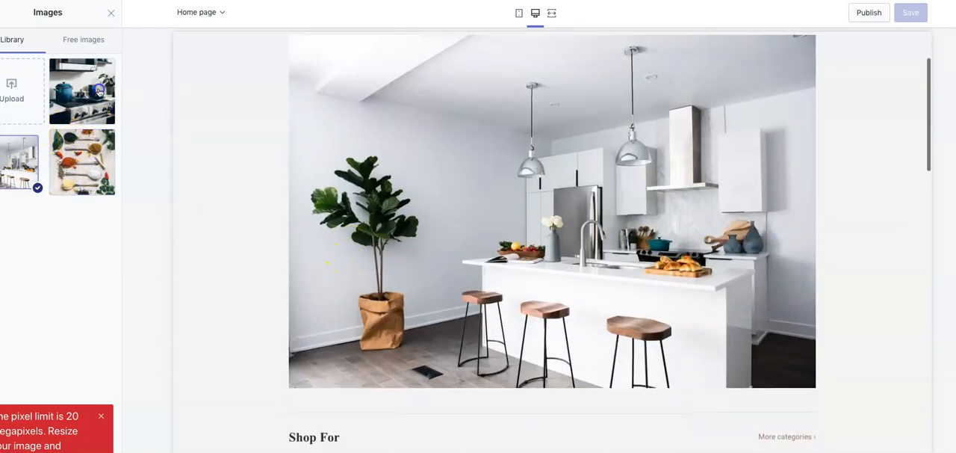
{"action": "left_click", "coordinate": [101, 93]}
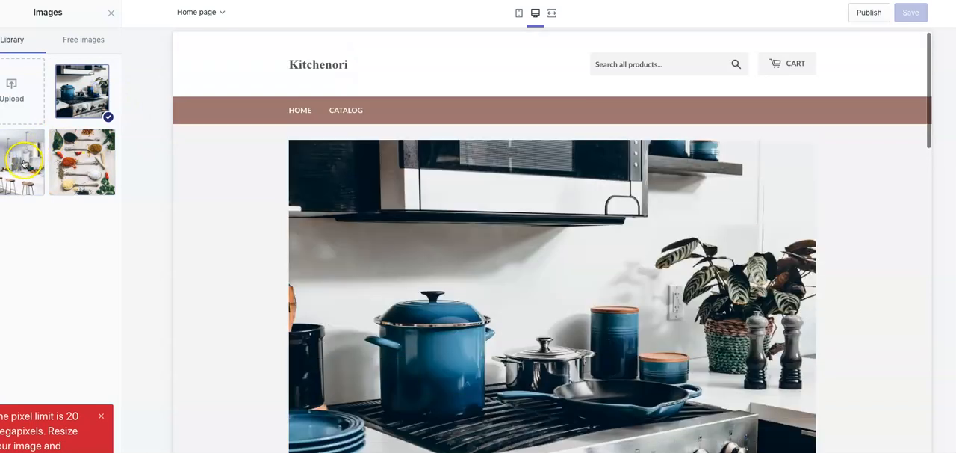
{"action": "left_click", "coordinate": [24, 163]}
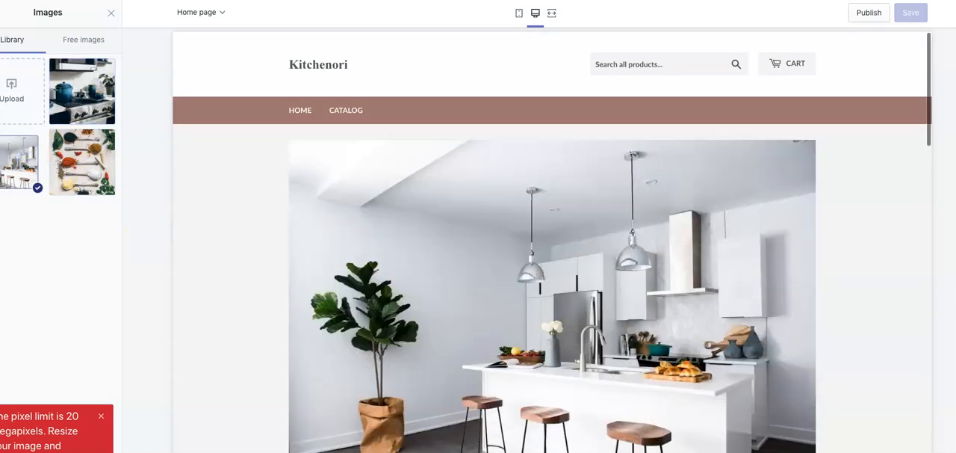
{"action": "left_click", "coordinate": [96, 450]}
- Review the slideshow and the Shop For collections below it in the home page preview
{"action": "scroll", "coordinate": [449, 273], "scroll_direction": "down", "scroll_amount": 1}
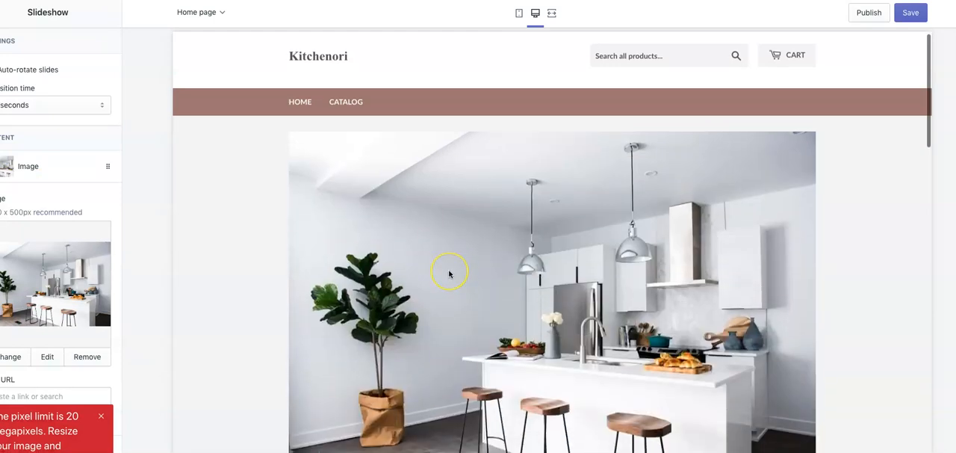
{"action": "scroll", "coordinate": [449, 273], "scroll_direction": "down", "scroll_amount": 3}
{"action": "scroll", "coordinate": [449, 274], "scroll_direction": "up", "scroll_amount": 3}
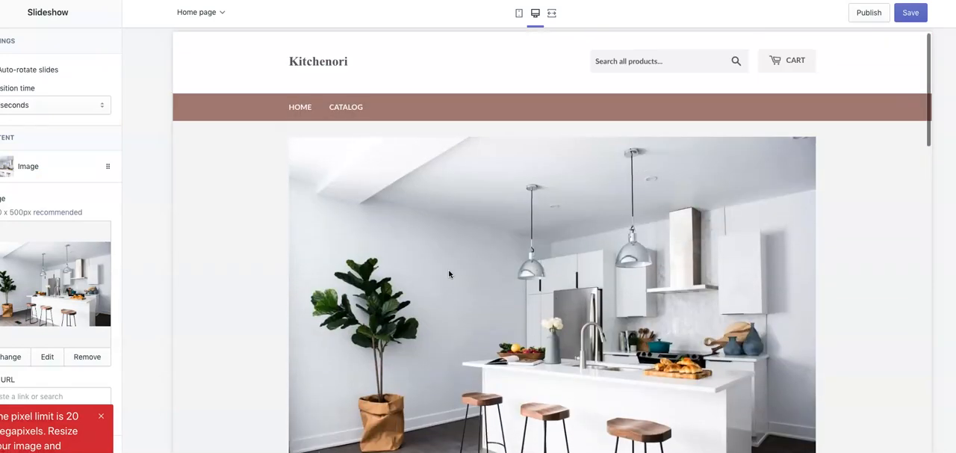
{"action": "scroll", "coordinate": [449, 273], "scroll_direction": "down", "scroll_amount": 3}
{"action": "scroll", "coordinate": [54, 274], "scroll_direction": "down", "scroll_amount": 1}
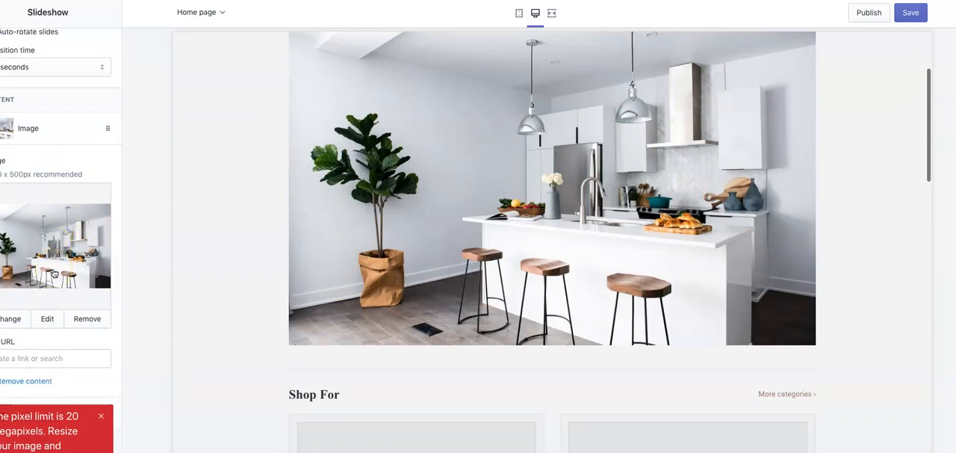
{"action": "scroll", "coordinate": [391, 207], "scroll_direction": "down", "scroll_amount": 3}
{"action": "scroll", "coordinate": [391, 207], "scroll_direction": "down", "scroll_amount": 10}
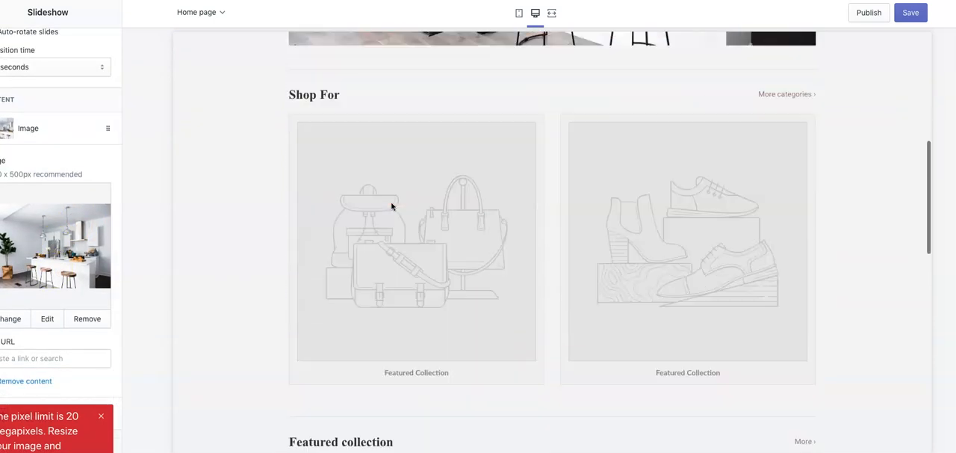
{"action": "scroll", "coordinate": [391, 207], "scroll_direction": "down", "scroll_amount": 2}
{"action": "scroll", "coordinate": [391, 207], "scroll_direction": "up", "scroll_amount": 13}
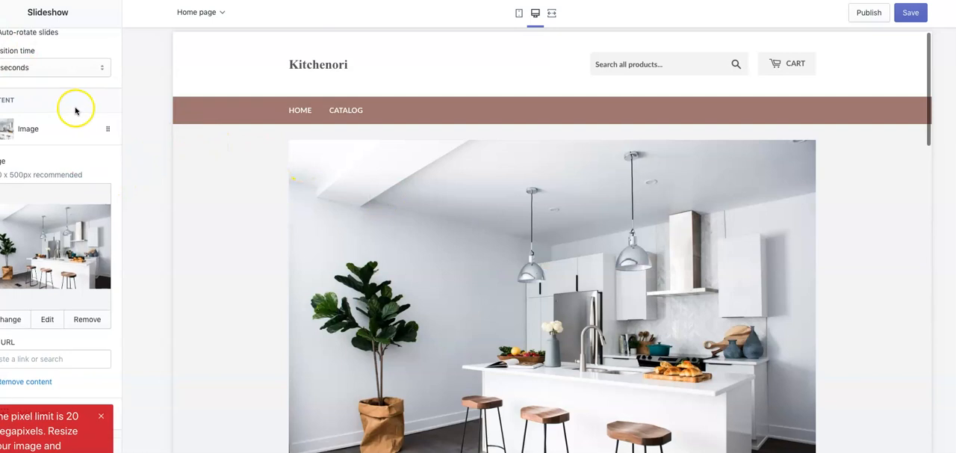
{"action": "scroll", "coordinate": [76, 110], "scroll_direction": "up", "scroll_amount": 2}
- Assign the Home page collection to the first collection block of the Collection list section
{"action": "left_click", "coordinate": [1, 13]}
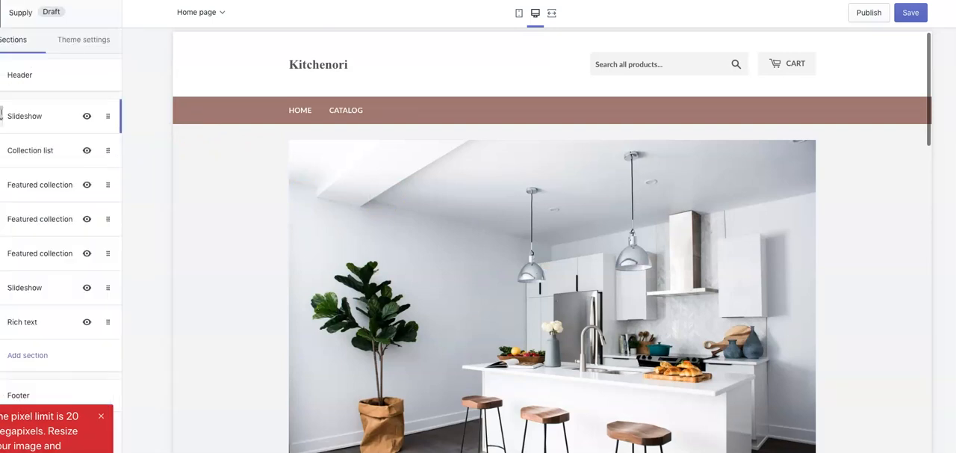
{"action": "left_click", "coordinate": [58, 152]}
{"action": "left_click", "coordinate": [67, 70]}
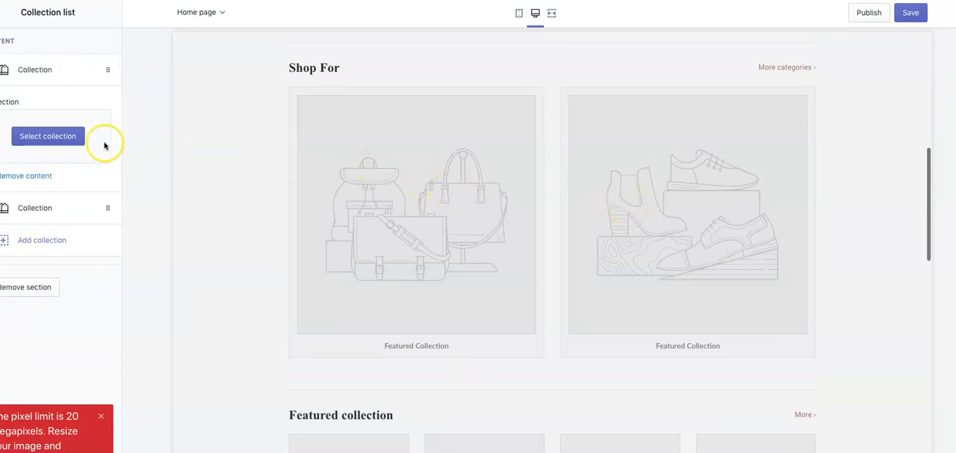
{"action": "left_click", "coordinate": [70, 136]}
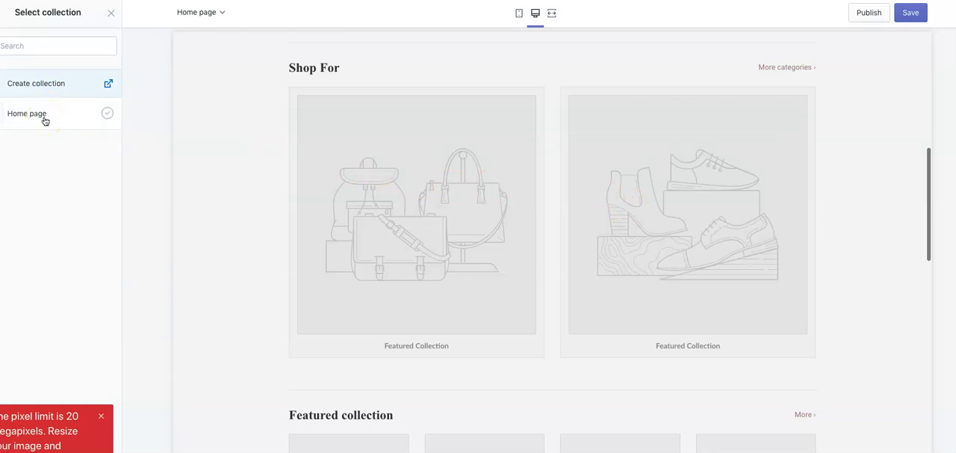
{"action": "left_click", "coordinate": [45, 118]}
{"action": "left_click", "coordinate": [25, 119]}
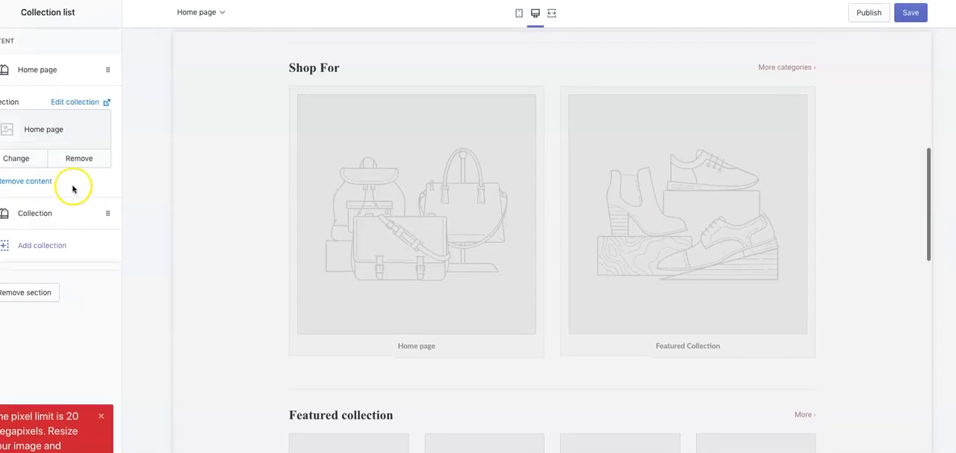
- Dismiss the upload error and check which collections can be chosen for the first collection block
{"action": "left_click", "coordinate": [28, 156]}
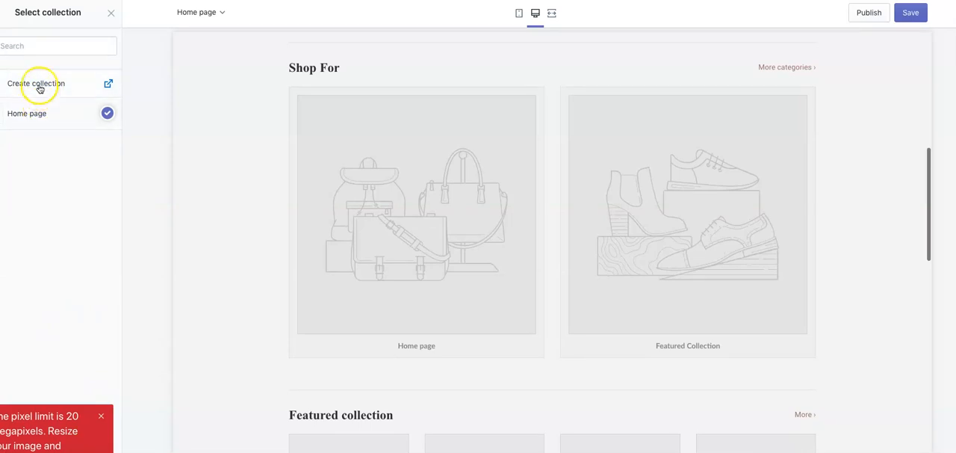
{"action": "left_click", "coordinate": [101, 415]}
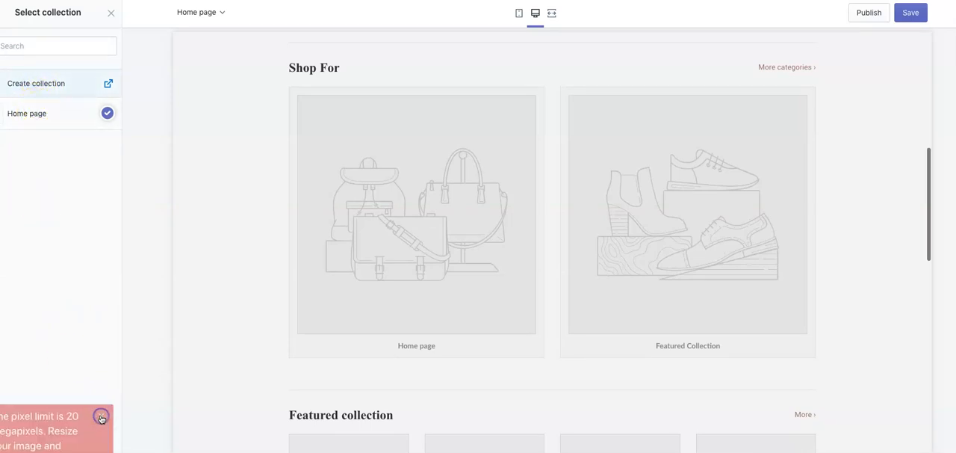
{"action": "left_click", "coordinate": [32, 84]}
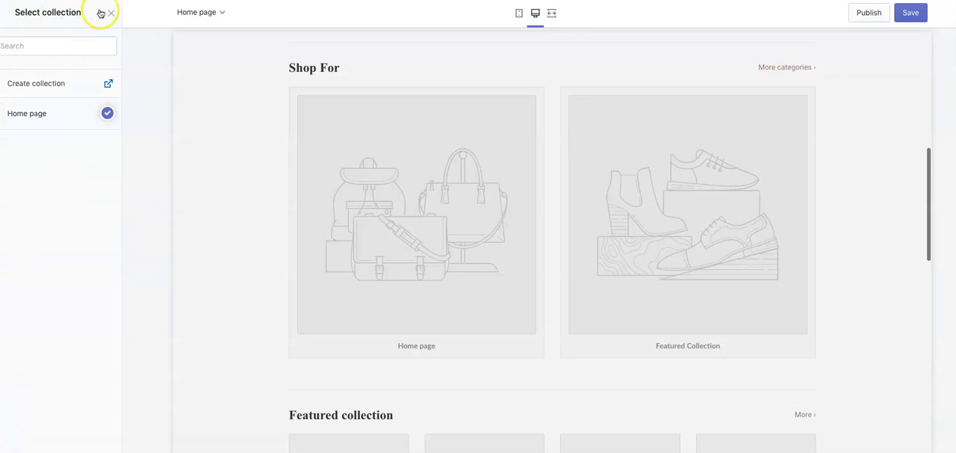
{"action": "left_click", "coordinate": [42, 112]}
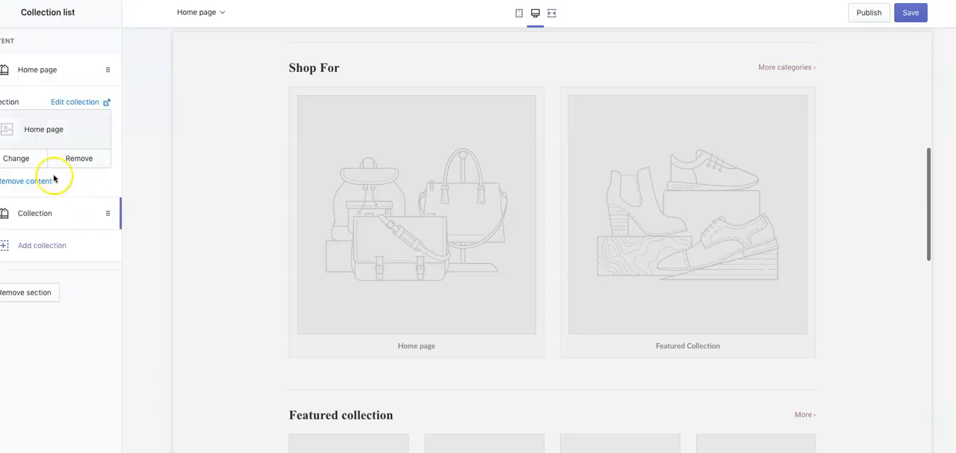
{"action": "left_click", "coordinate": [25, 159]}
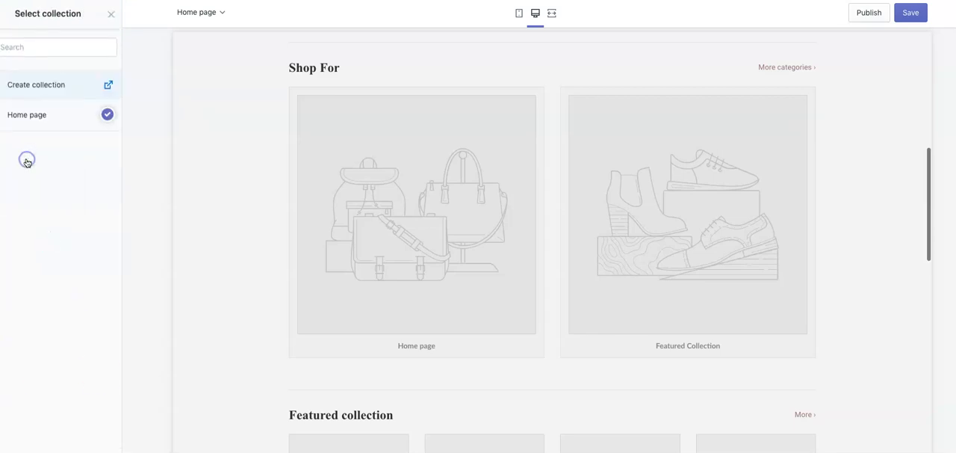
{"action": "left_click", "coordinate": [38, 117]}
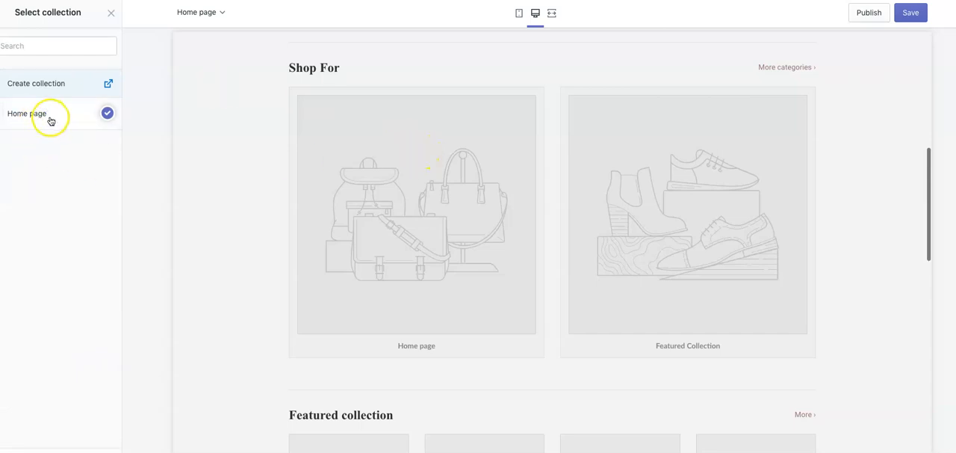
- Switch to the Shopify admin and open the store's product collections list
{"action": "left_click", "coordinate": [452, 217]}
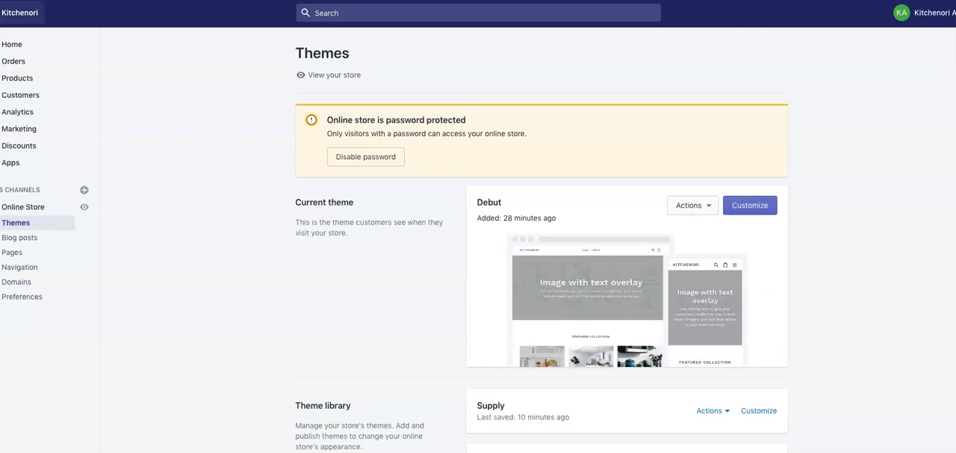
{"action": "left_click", "coordinate": [25, 84]}
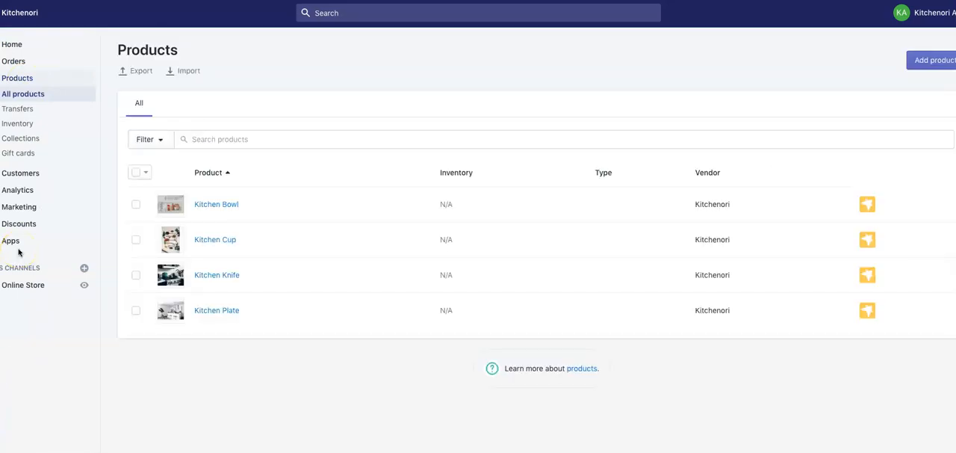
{"action": "left_click", "coordinate": [31, 142]}
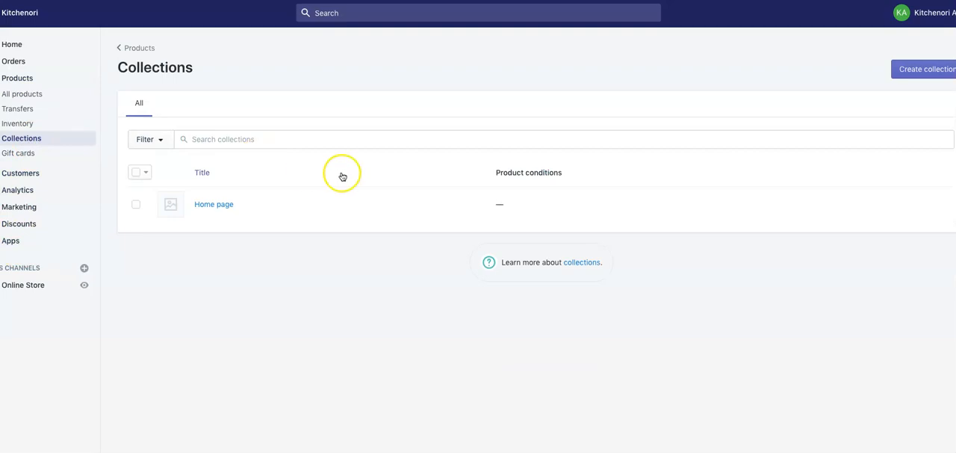
- Start a new product collection titled Bestsellers
{"action": "left_click", "coordinate": [922, 71]}
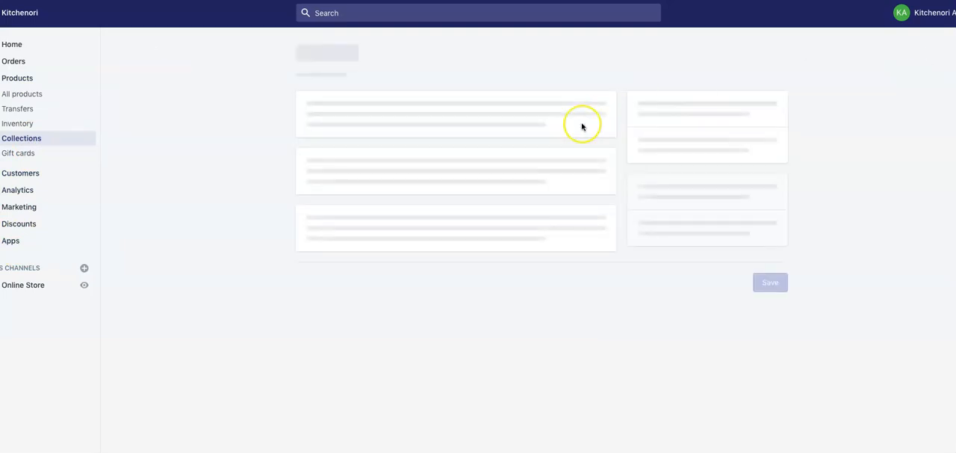
{"action": "left_click", "coordinate": [505, 126]}
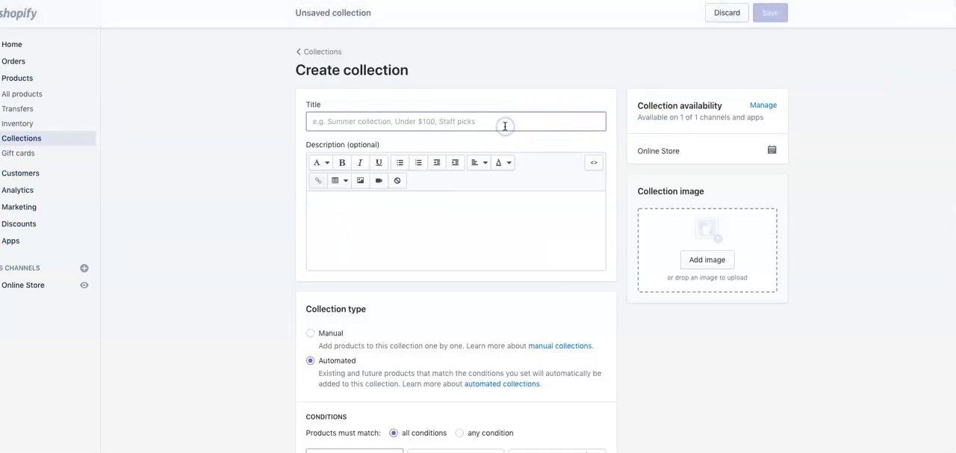
{"action": "left_click", "coordinate": [495, 122]}
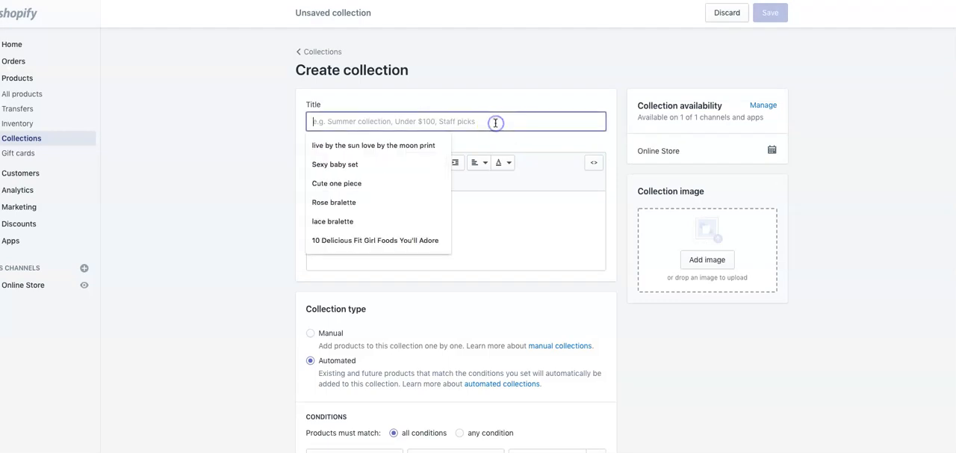
{"action": "type", "text": "Bestsellers"}
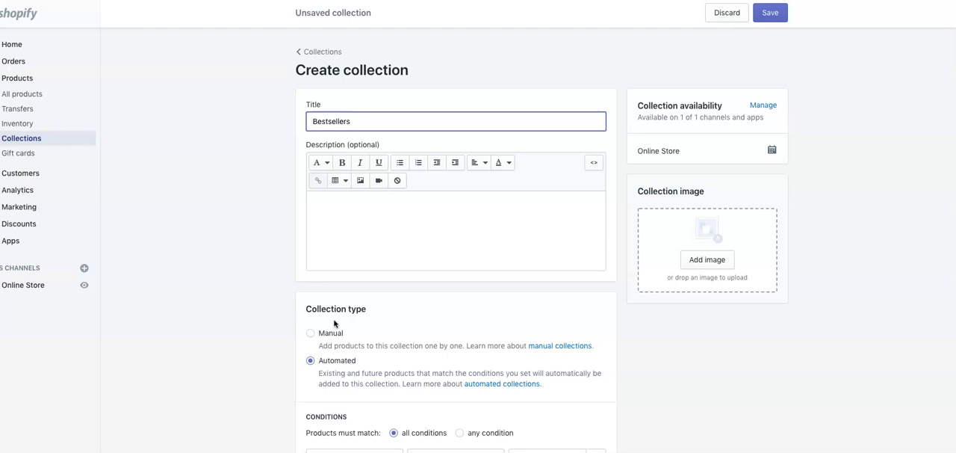
- Set the Bestsellers collection's type to Manual and save the collection
{"action": "scroll", "coordinate": [333, 322], "scroll_direction": "down", "scroll_amount": 2}
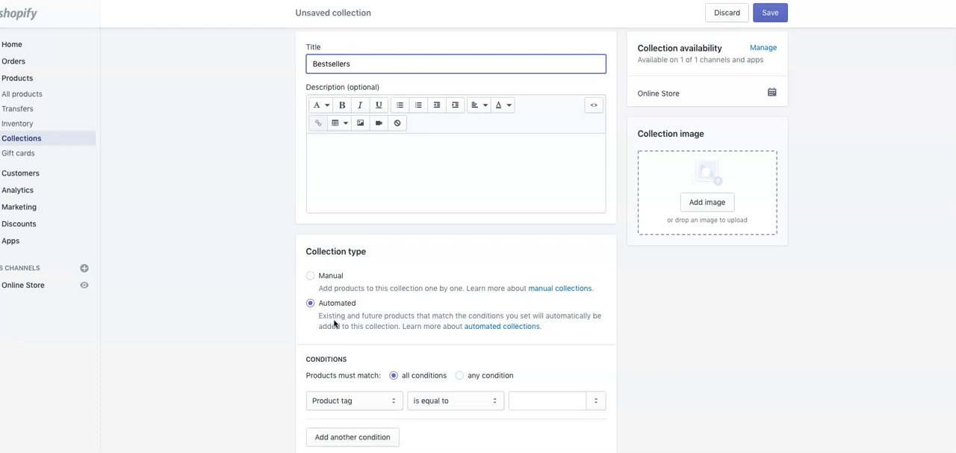
{"action": "scroll", "coordinate": [334, 323], "scroll_direction": "up", "scroll_amount": 1}
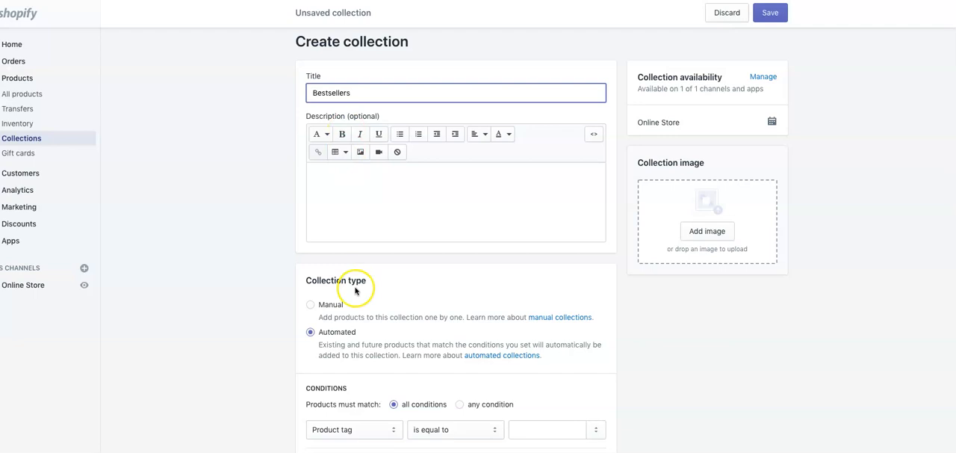
{"action": "scroll", "coordinate": [355, 291], "scroll_direction": "down", "scroll_amount": 3}
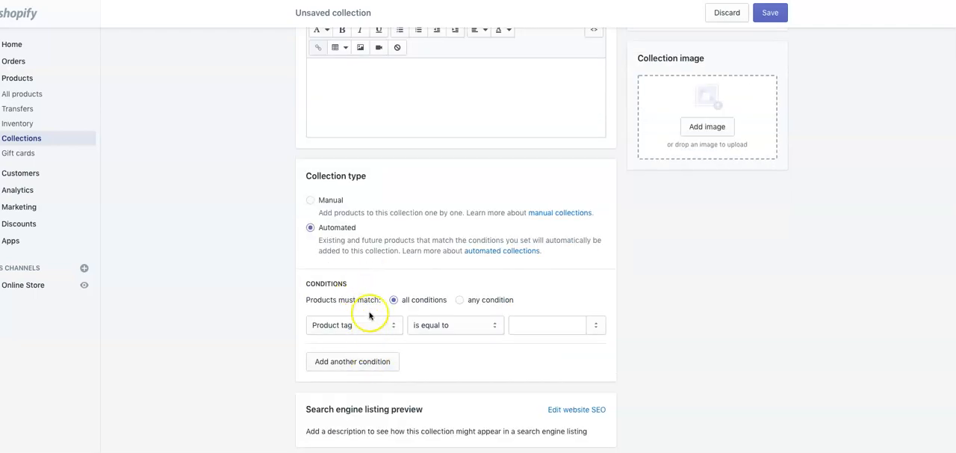
{"action": "scroll", "coordinate": [348, 306], "scroll_direction": "up", "scroll_amount": 2}
{"action": "left_click", "coordinate": [312, 278]}
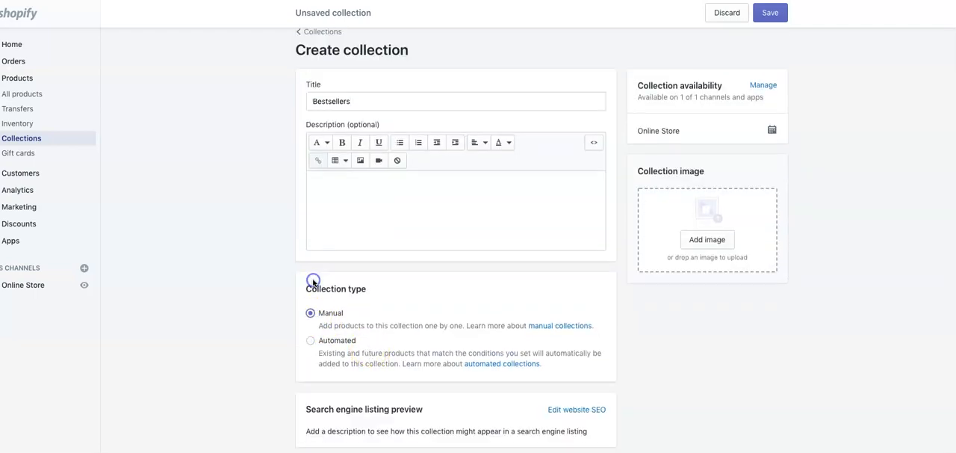
{"action": "left_click", "coordinate": [777, 15]}
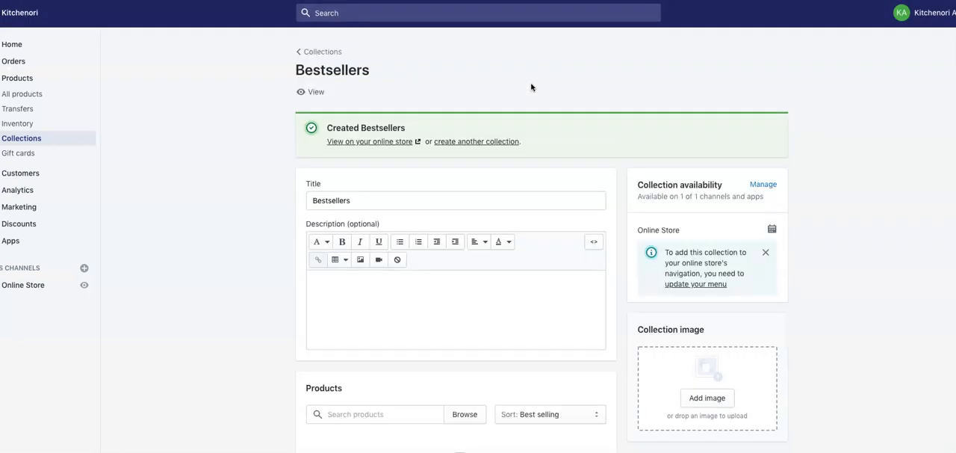
- Create and save another manual product collection titled Featured
{"action": "left_click", "coordinate": [310, 52]}
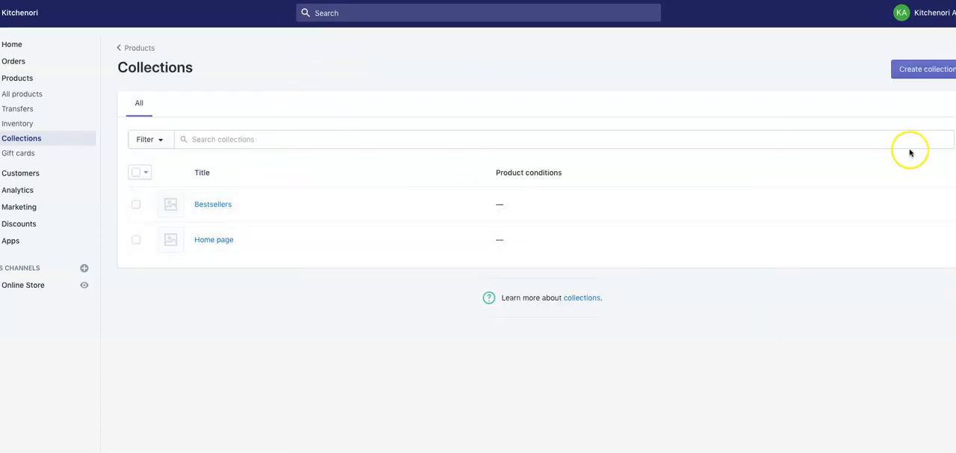
{"action": "left_click", "coordinate": [922, 67]}
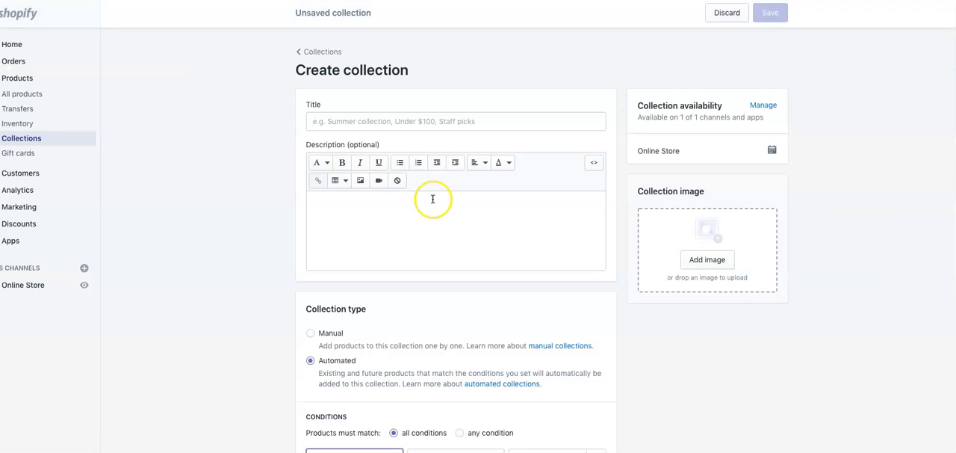
{"action": "left_click", "coordinate": [394, 123]}
{"action": "type", "text": "Featured"}
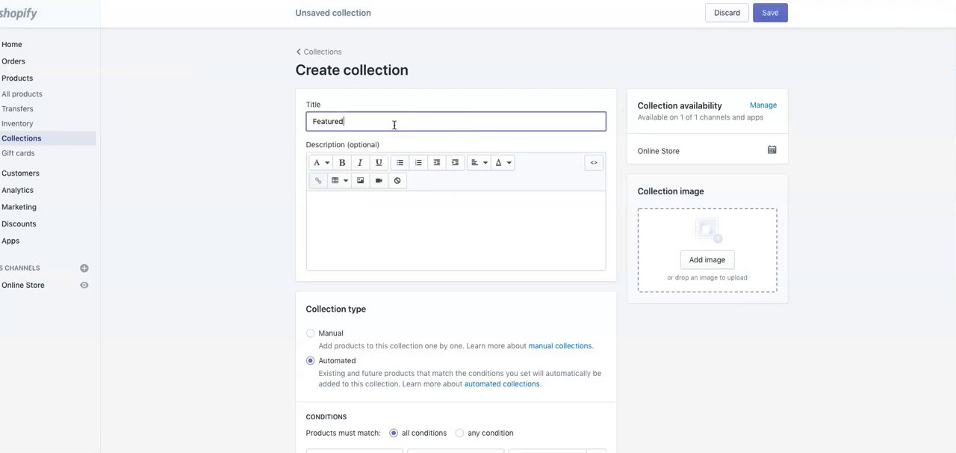
{"action": "left_click", "coordinate": [310, 333]}
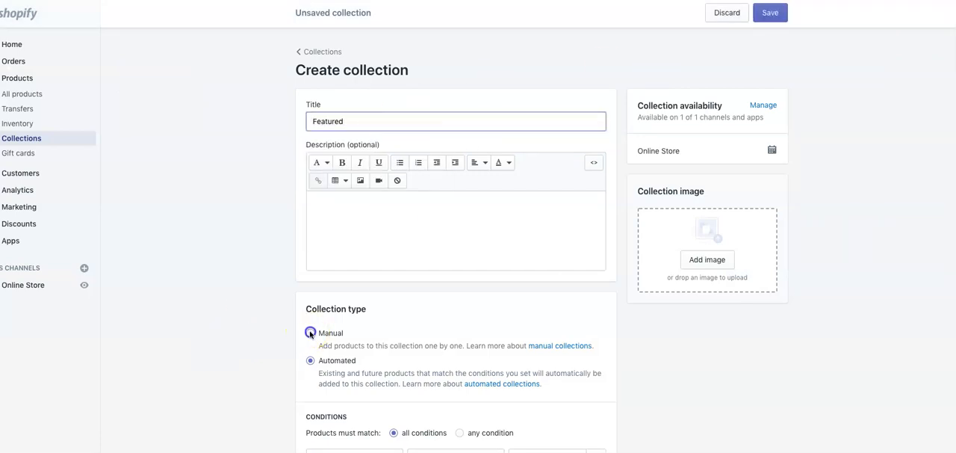
{"action": "left_click", "coordinate": [777, 14]}
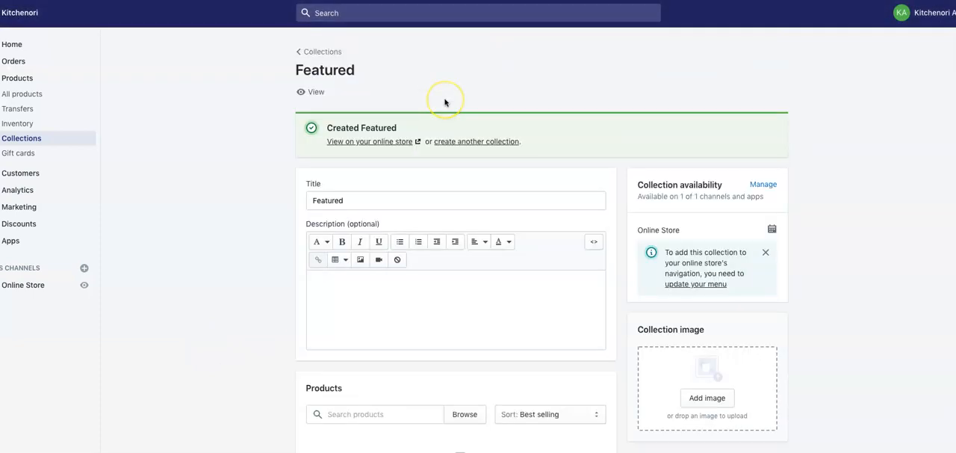
- Rename the Home page collection to Home and save the change
{"action": "left_click", "coordinate": [317, 52]}
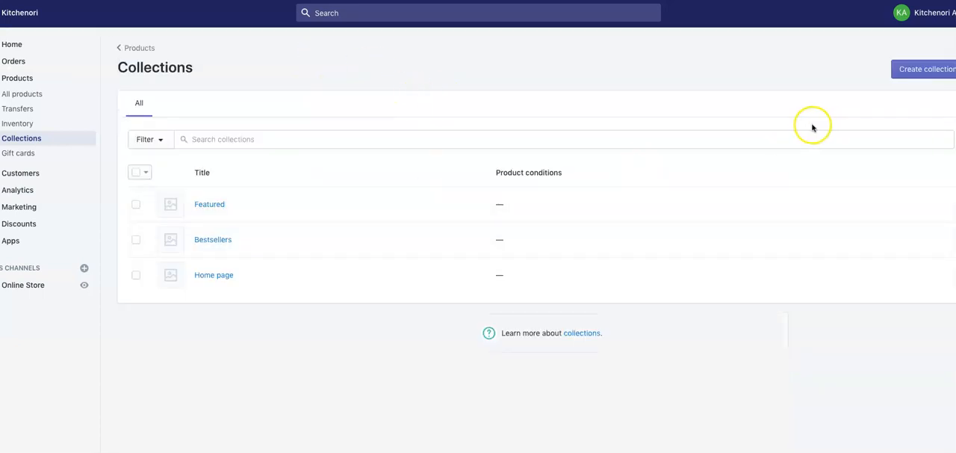
{"action": "left_click", "coordinate": [202, 276]}
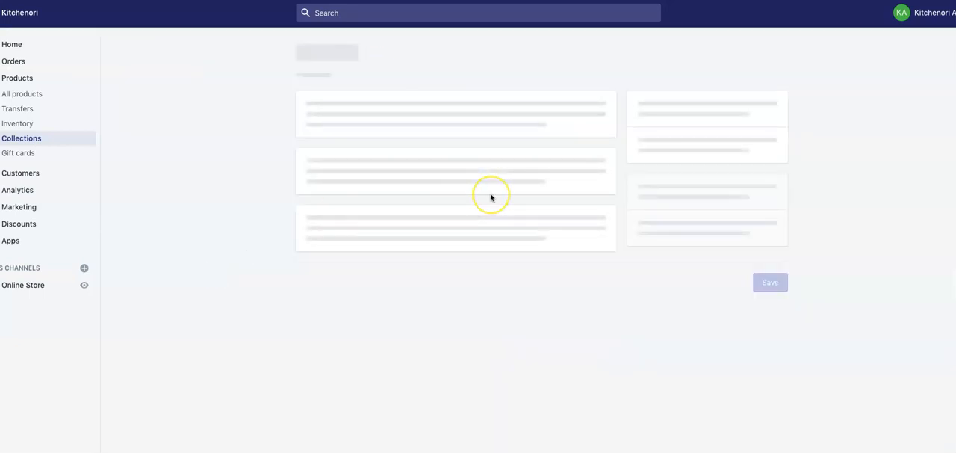
{"action": "left_click", "coordinate": [386, 146]}
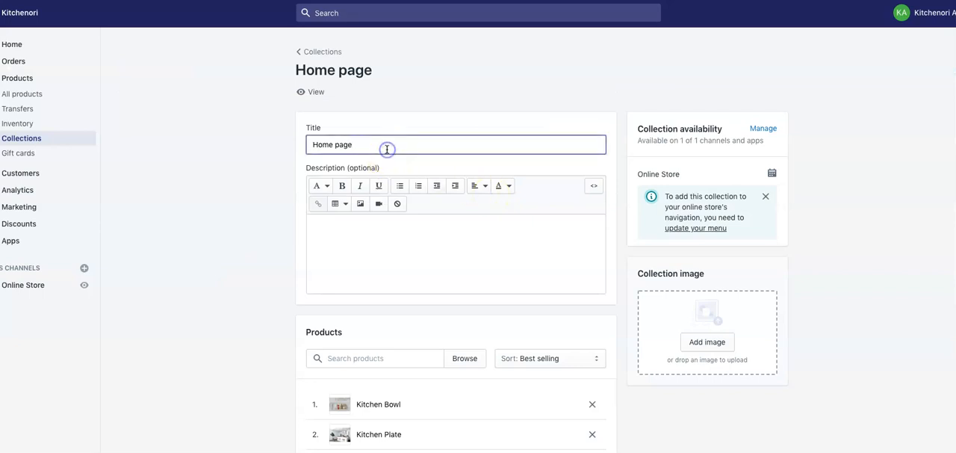
{"action": "key", "text": "BackSpace"}
{"action": "key", "text": "BackSpace"}
{"action": "key", "text": "BackSpace"}
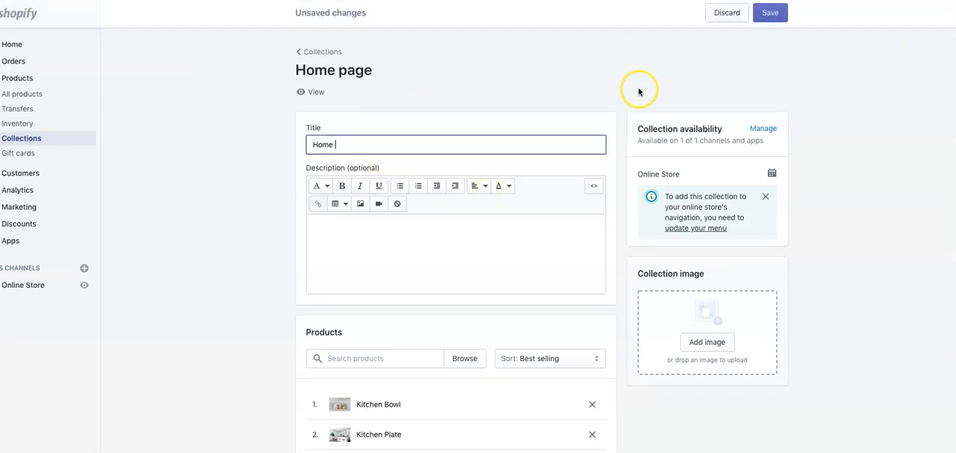
{"action": "left_click", "coordinate": [770, 13]}
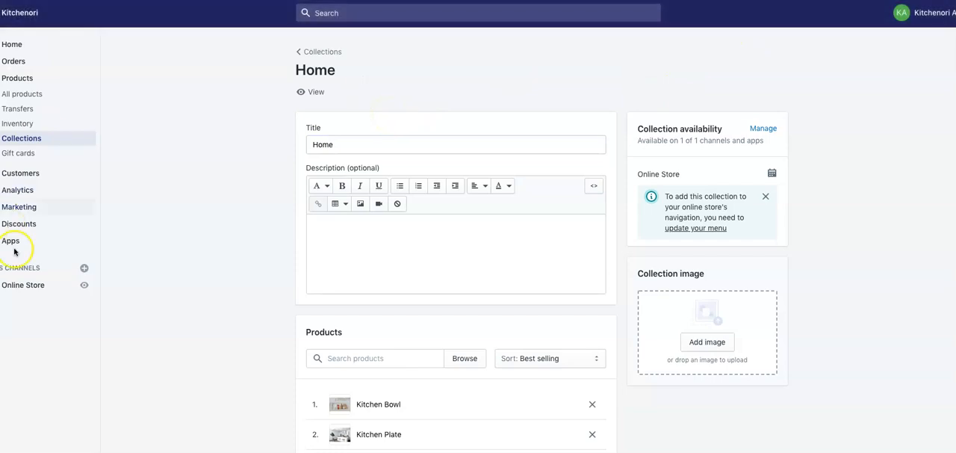
- Open the Supply theme from the theme library for customization
{"action": "double_click", "coordinate": [26, 289]}
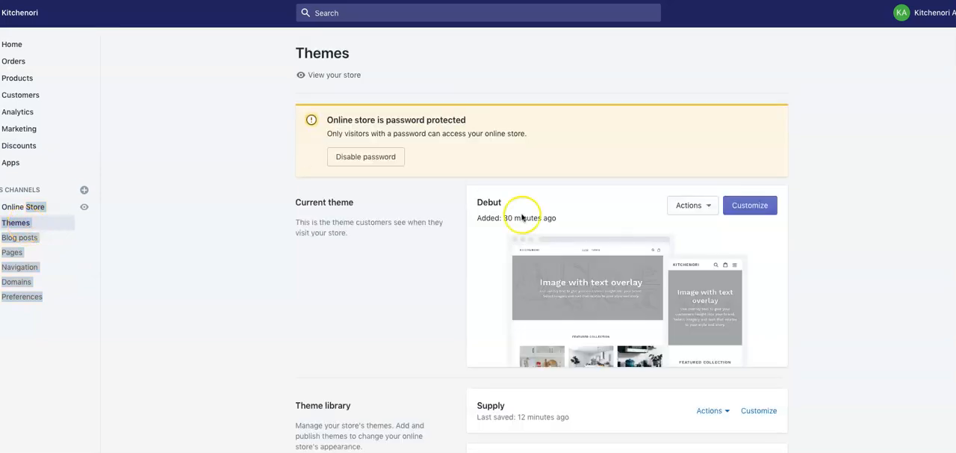
{"action": "scroll", "coordinate": [681, 278], "scroll_direction": "down", "scroll_amount": 2}
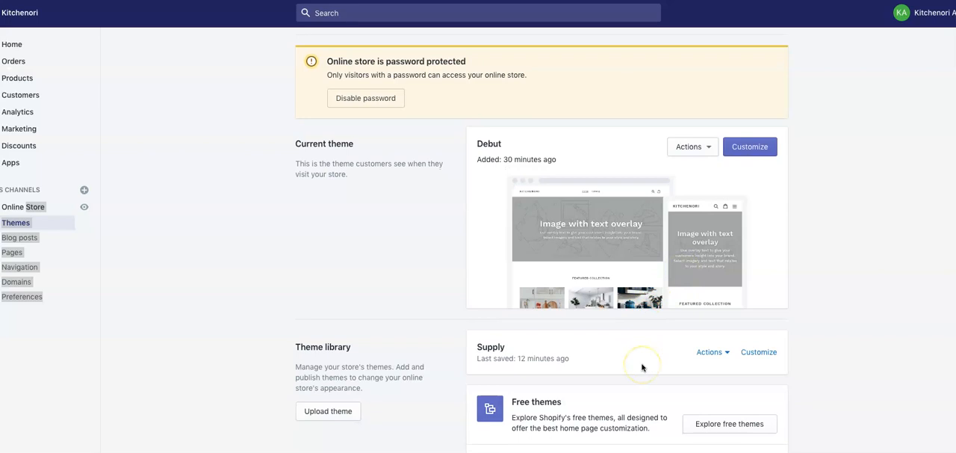
{"action": "scroll", "coordinate": [642, 366], "scroll_direction": "down", "scroll_amount": 1}
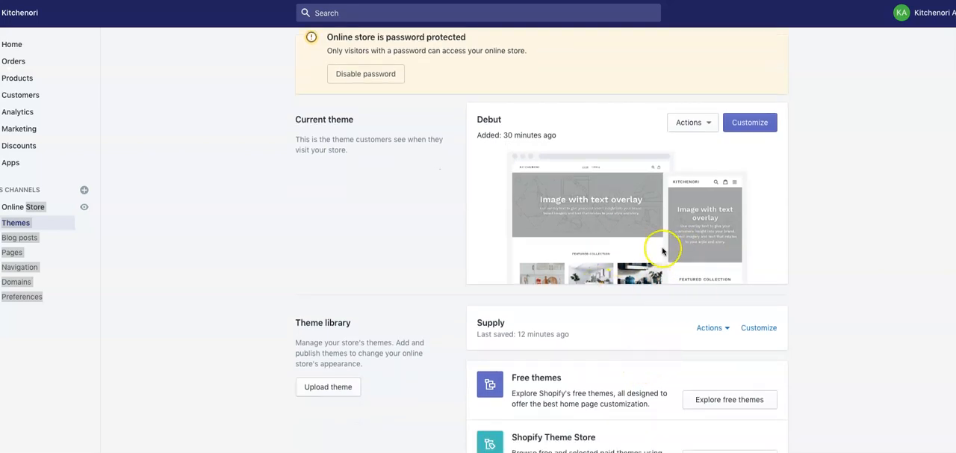
{"action": "left_click", "coordinate": [754, 333]}
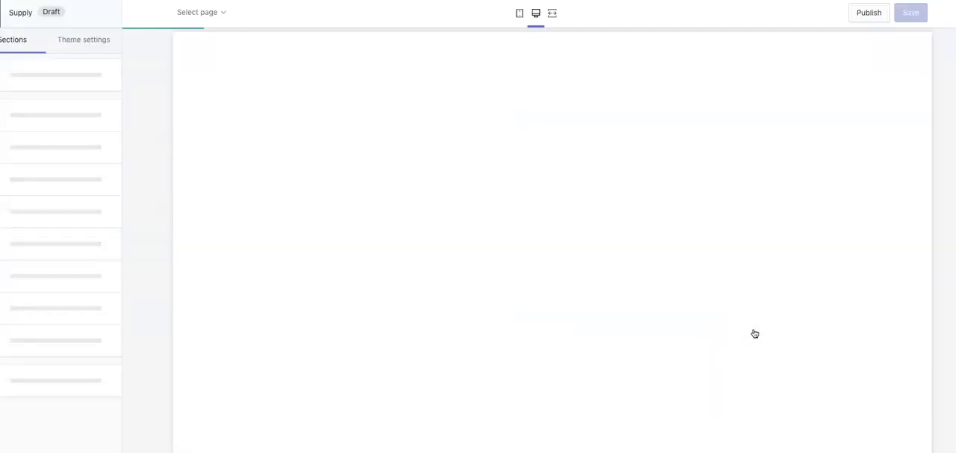
- Add a third collection block to the Collection list section and assign the Bestsellers collection to it
{"action": "scroll", "coordinate": [531, 181], "scroll_direction": "down", "scroll_amount": 7}
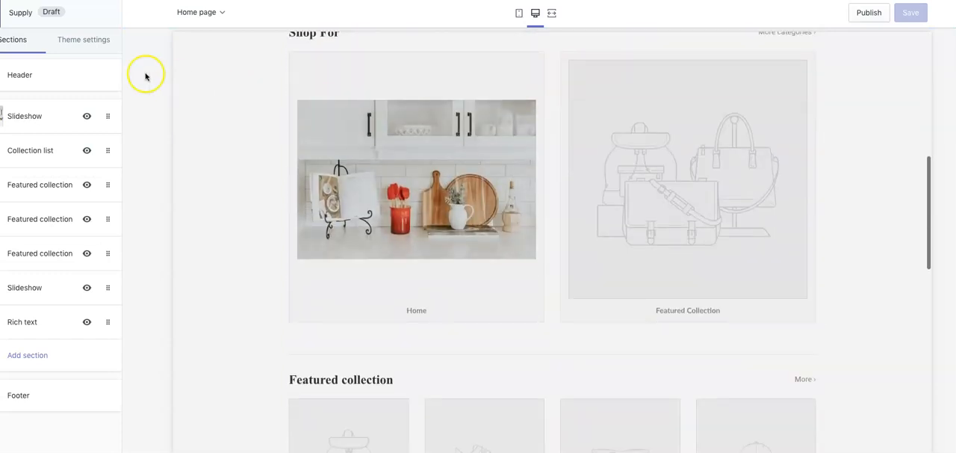
{"action": "left_click", "coordinate": [40, 151]}
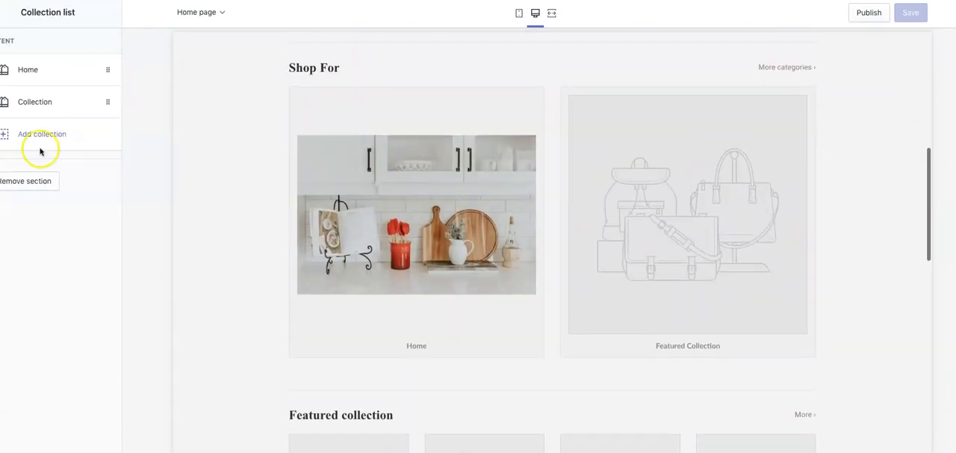
{"action": "left_click", "coordinate": [52, 134]}
{"action": "left_click", "coordinate": [34, 201]}
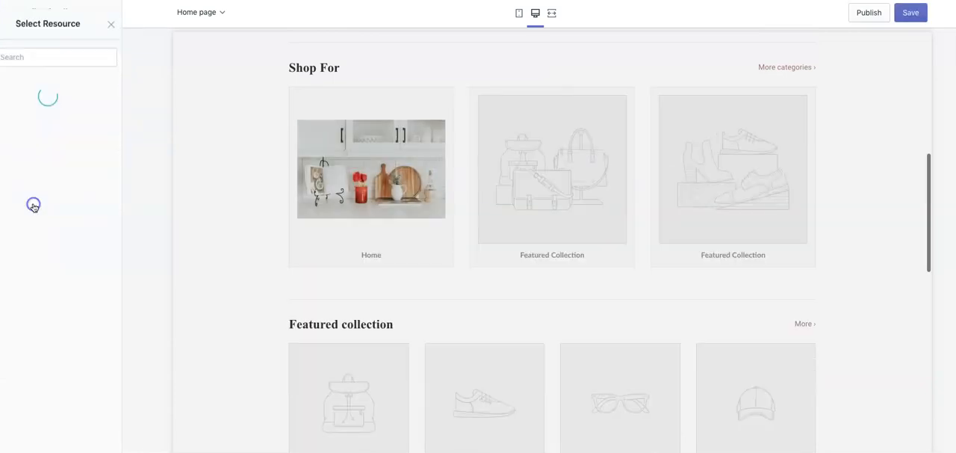
{"action": "left_click", "coordinate": [38, 177]}
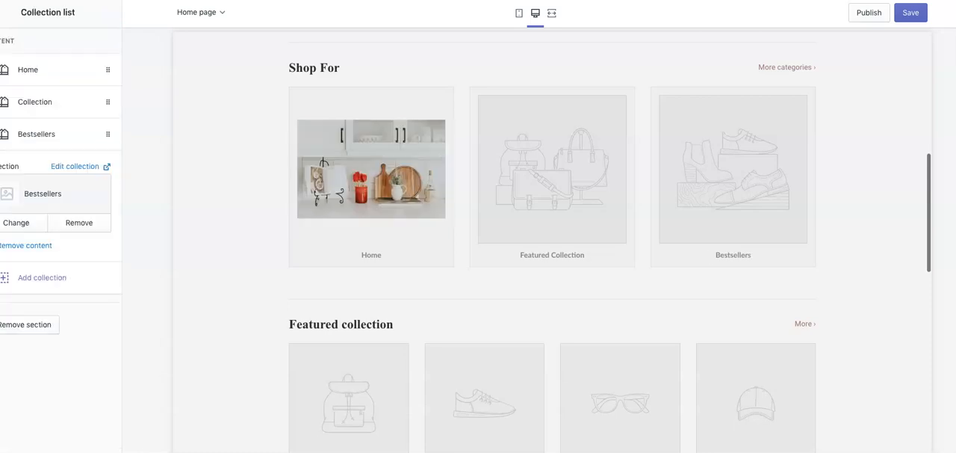
- Review the Shop For row in the preview and check which collections can replace Bestsellers in the third block
{"action": "scroll", "coordinate": [448, 218], "scroll_direction": "up", "scroll_amount": 1}
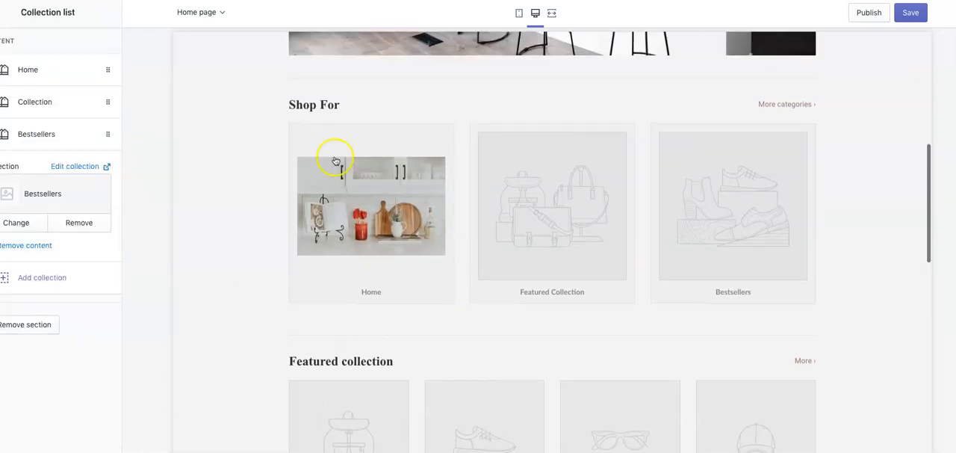
{"action": "left_click", "coordinate": [25, 226]}
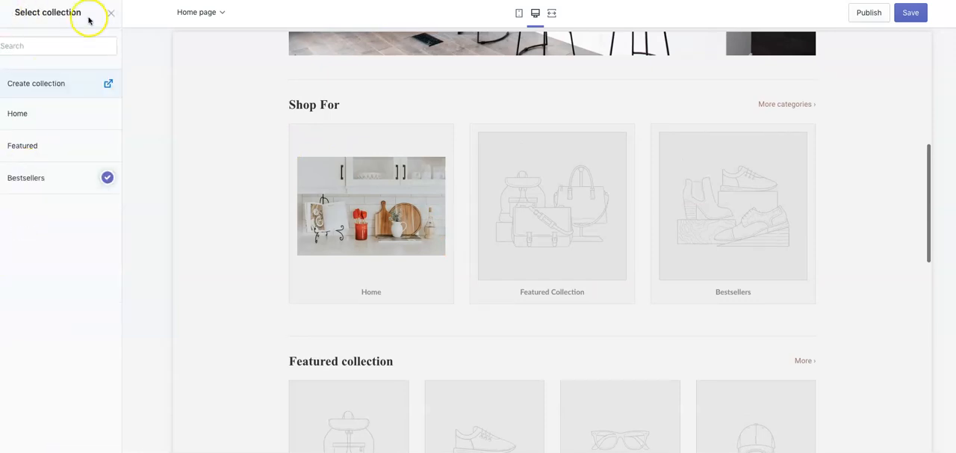
{"action": "left_click", "coordinate": [110, 13]}
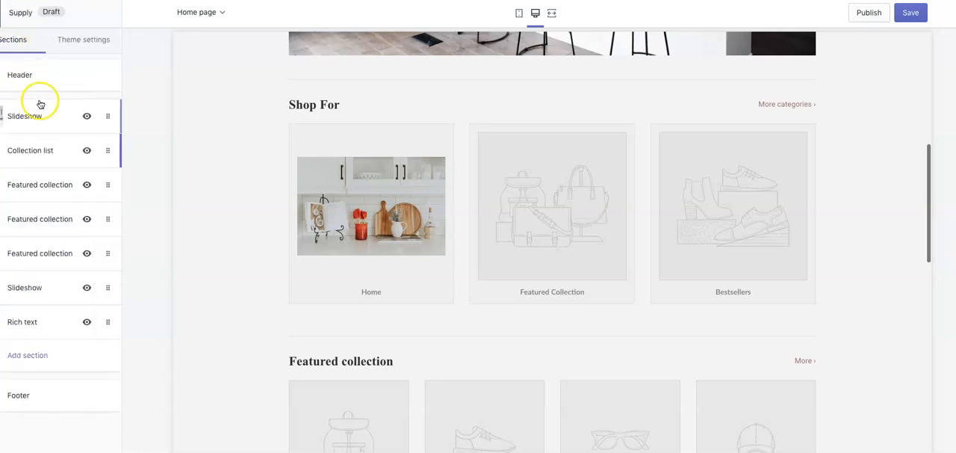
- Assign the Home collection to the first Featured collection section of the home page
{"action": "left_click", "coordinate": [45, 183]}
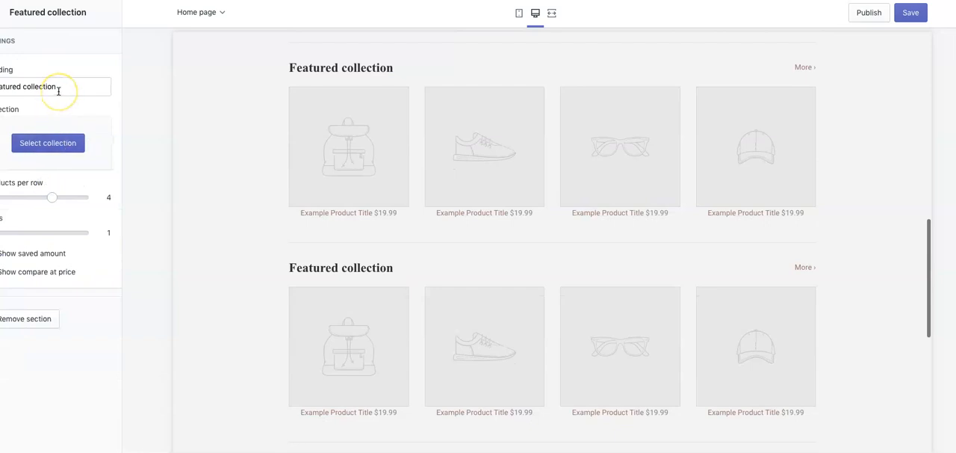
{"action": "left_click", "coordinate": [52, 144]}
{"action": "left_click", "coordinate": [54, 118]}
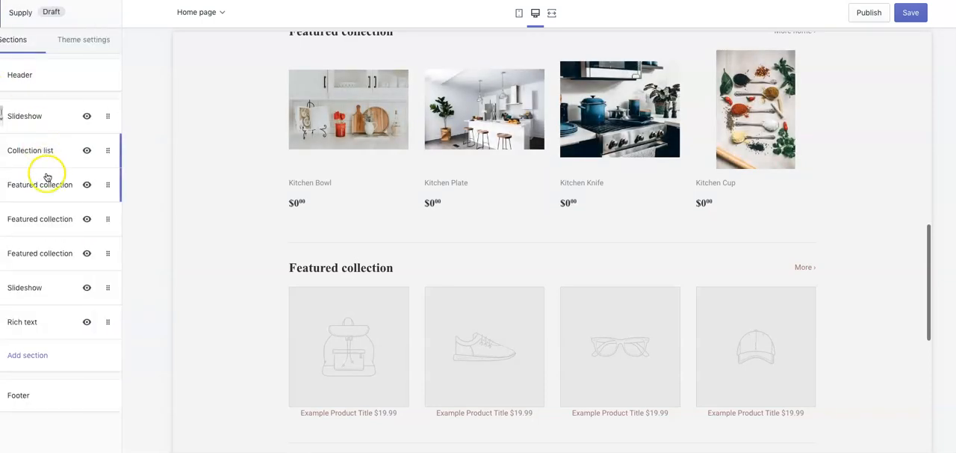
- Assign the Home collection to the second Featured collection section and return to the section list
{"action": "left_click", "coordinate": [47, 218]}
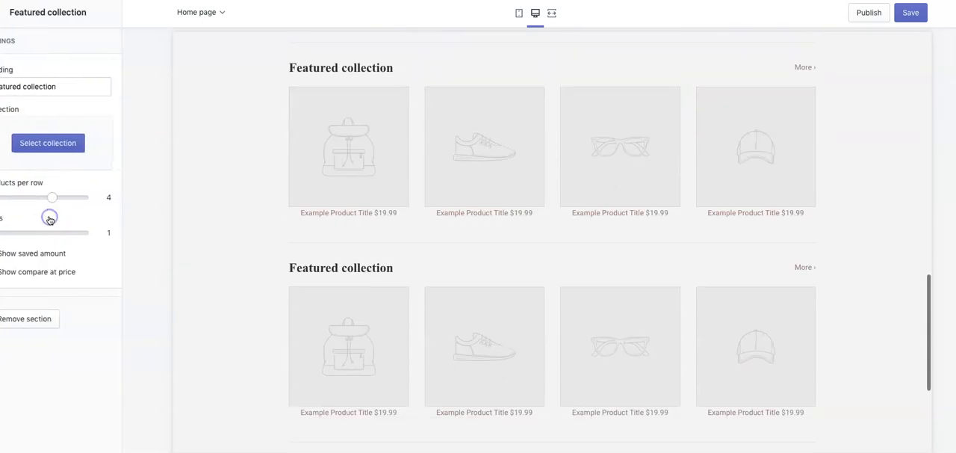
{"action": "left_click", "coordinate": [34, 142]}
{"action": "left_click", "coordinate": [43, 119]}
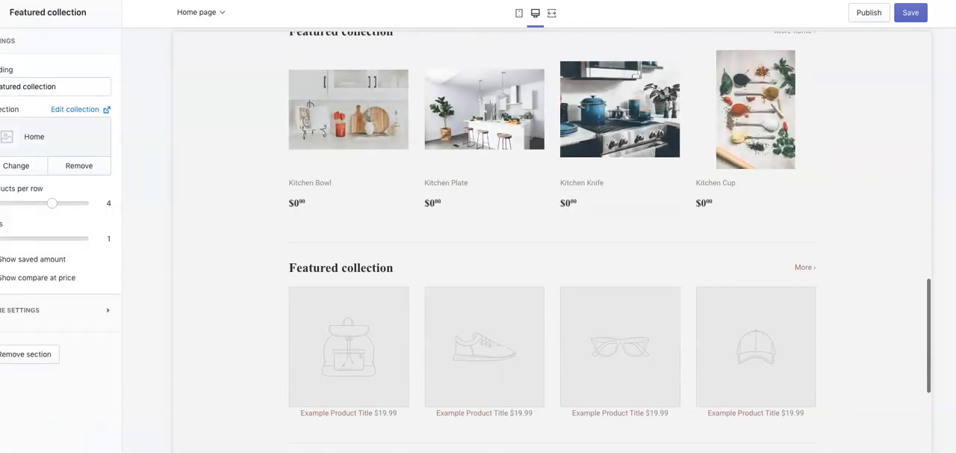
{"action": "left_click", "coordinate": [2, 12]}
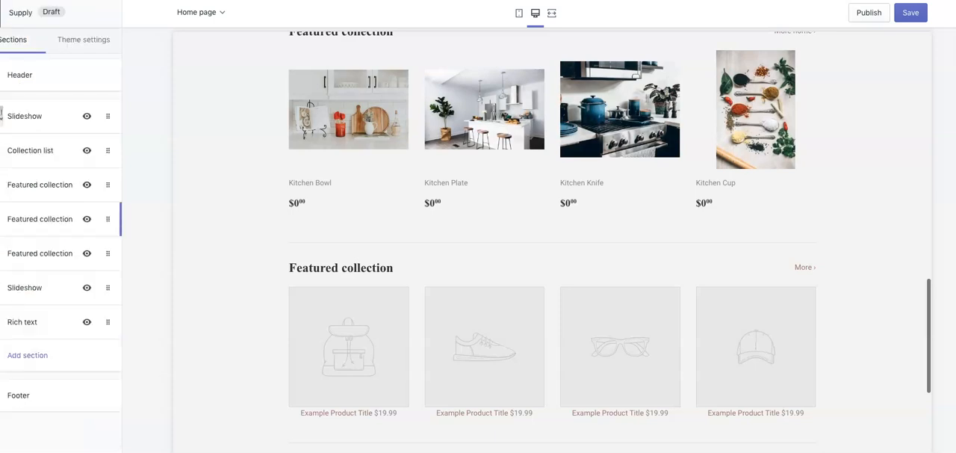
- Assign the Home collection to the third Featured collection section and return to the section list
{"action": "left_click", "coordinate": [41, 253]}
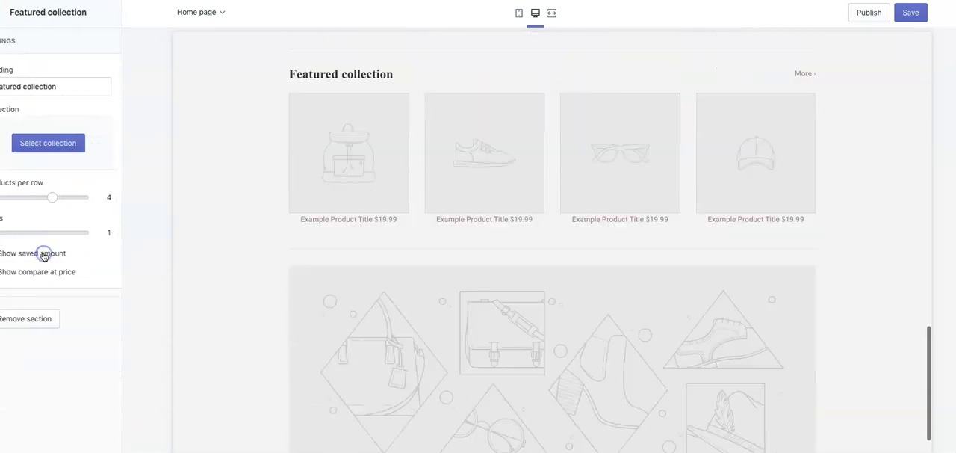
{"action": "left_click", "coordinate": [39, 144]}
{"action": "left_click", "coordinate": [36, 112]}
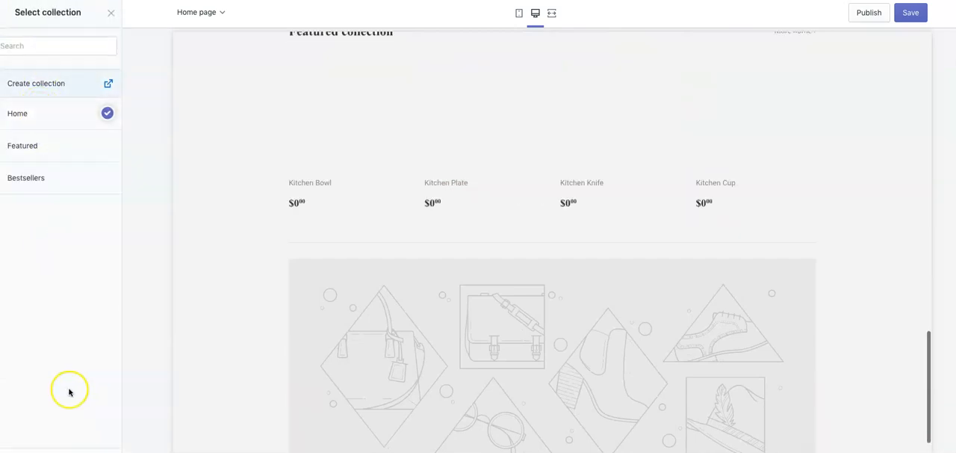
{"action": "left_click", "coordinate": [88, 451]}
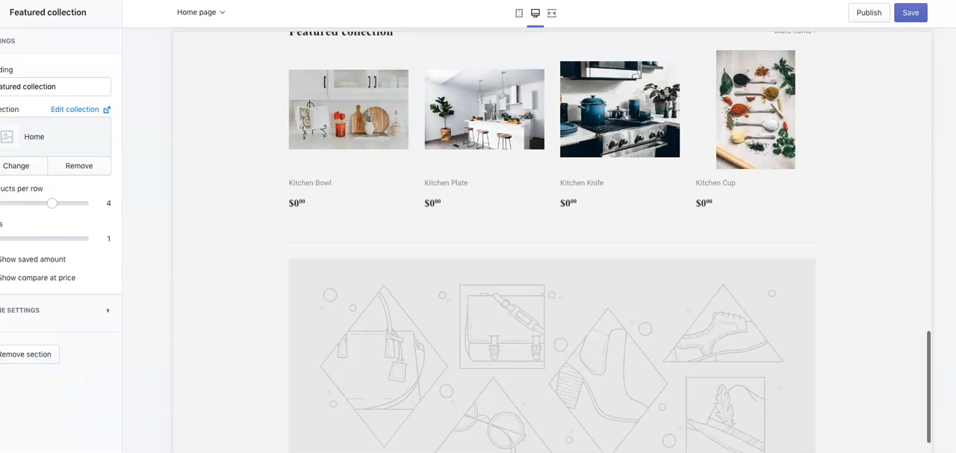
{"action": "left_click", "coordinate": [1, 13]}
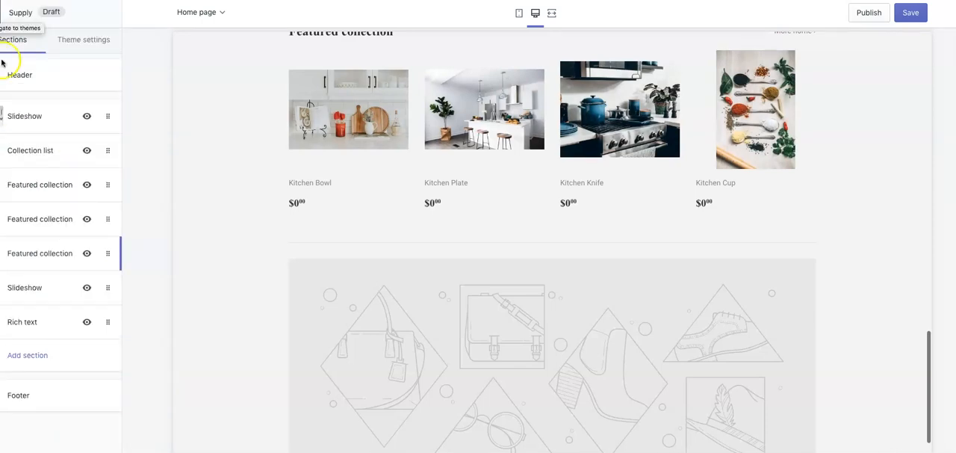
- Remove the third Featured collection section from the home page and check the remaining sections in the preview
{"action": "left_click", "coordinate": [110, 253]}
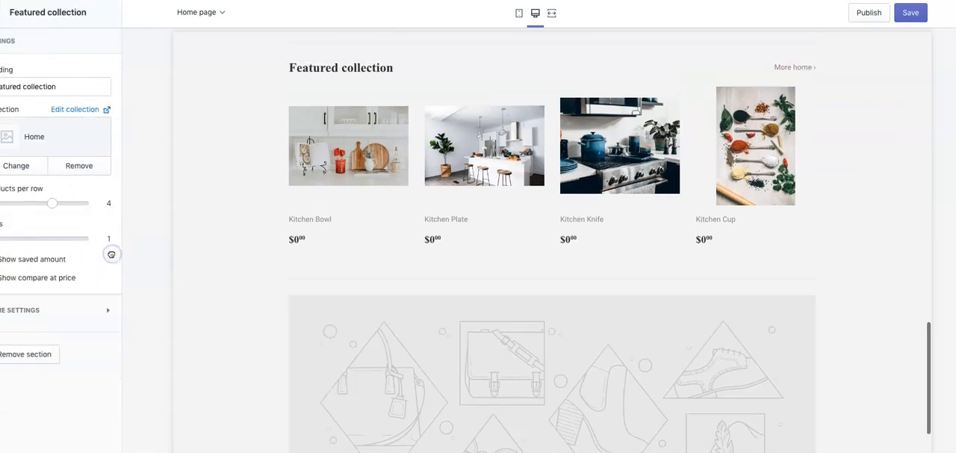
{"action": "left_click", "coordinate": [37, 352]}
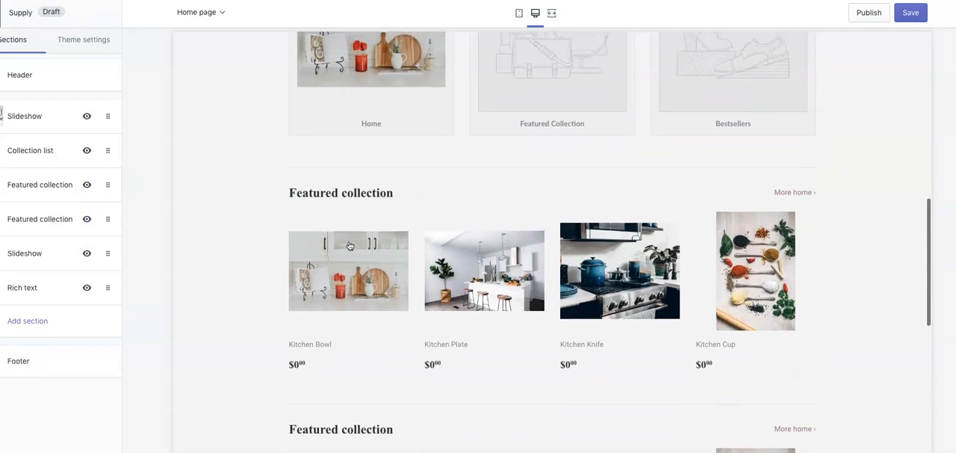
{"action": "scroll", "coordinate": [348, 242], "scroll_direction": "up", "scroll_amount": 4}
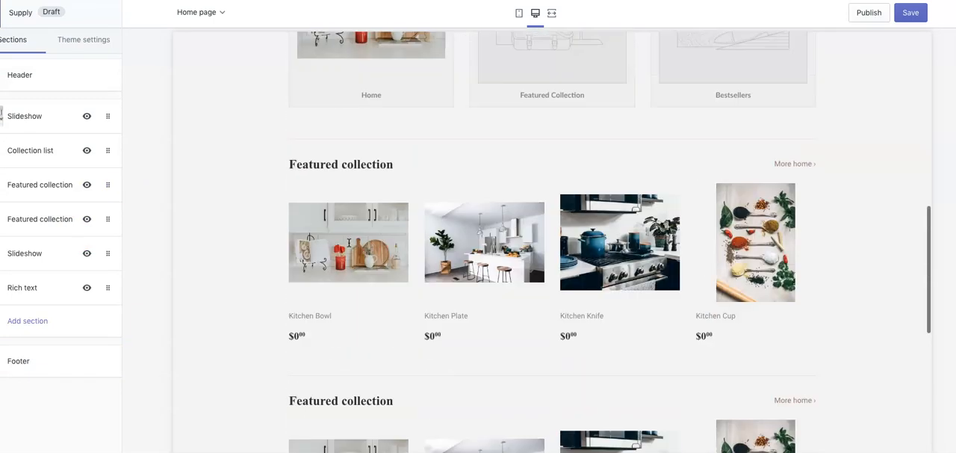
{"action": "scroll", "coordinate": [326, 239], "scroll_direction": "down", "scroll_amount": 4}
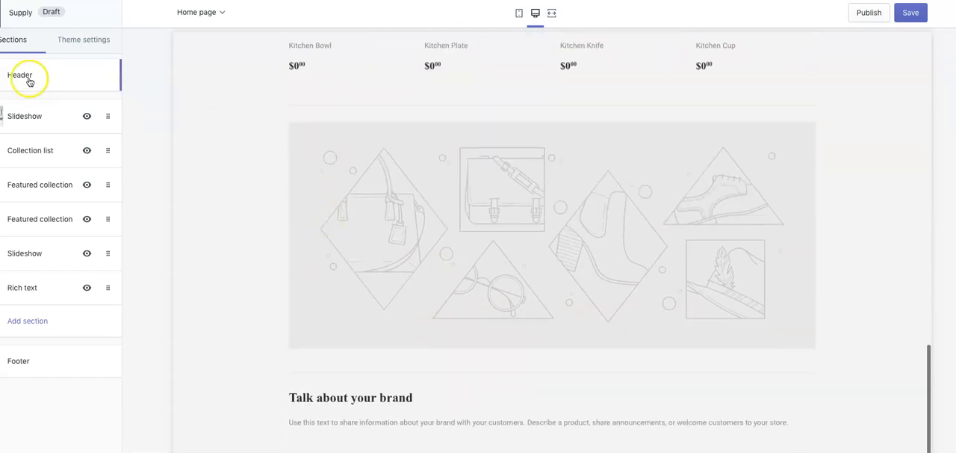
- Fill the existing image block of the lower Slideshow section with the spices-and-spoons photo from the library
{"action": "left_click", "coordinate": [33, 252]}
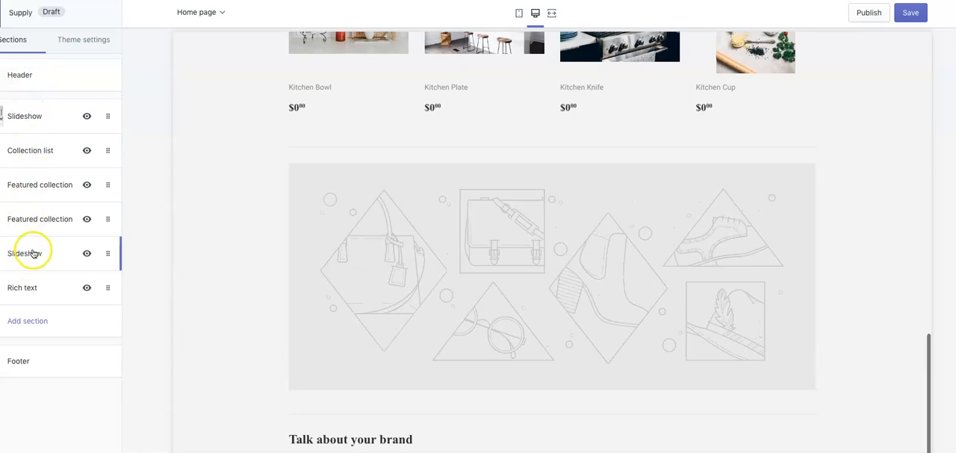
{"action": "left_click", "coordinate": [39, 168]}
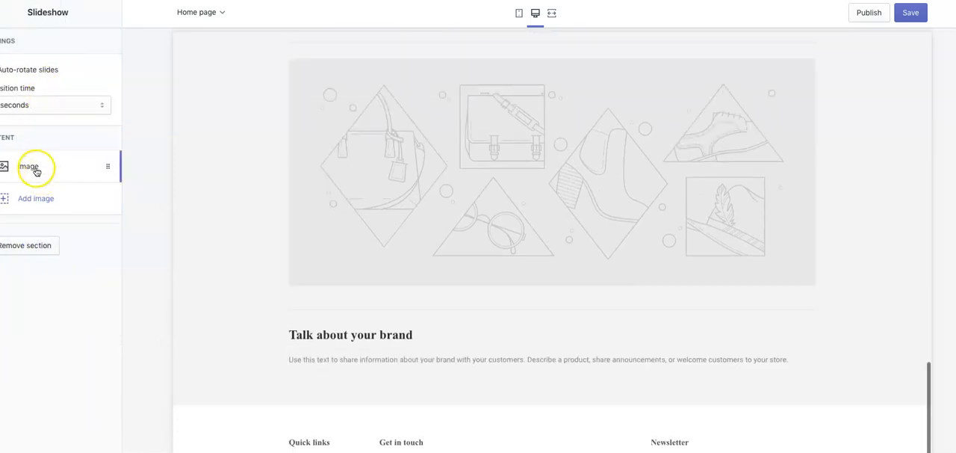
{"action": "left_click", "coordinate": [60, 273]}
{"action": "left_click", "coordinate": [82, 171]}
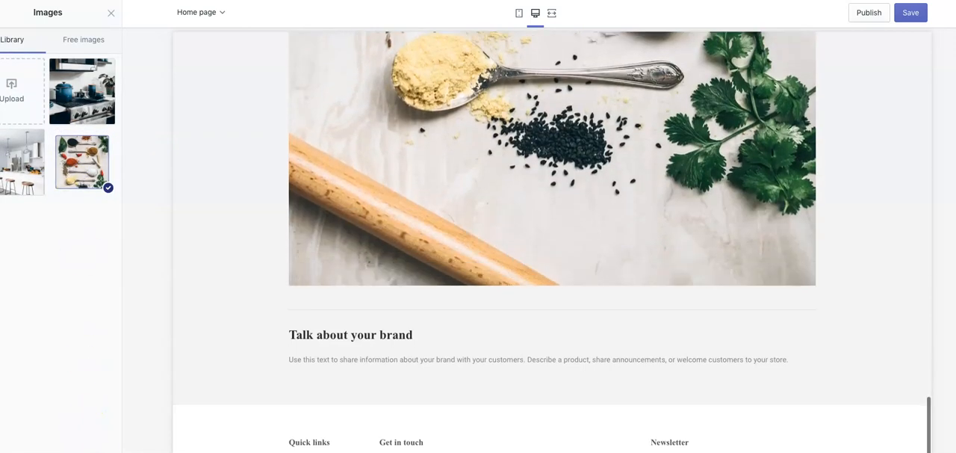
{"action": "left_click", "coordinate": [97, 450]}
{"action": "scroll", "coordinate": [349, 316], "scroll_direction": "down", "scroll_amount": 1}
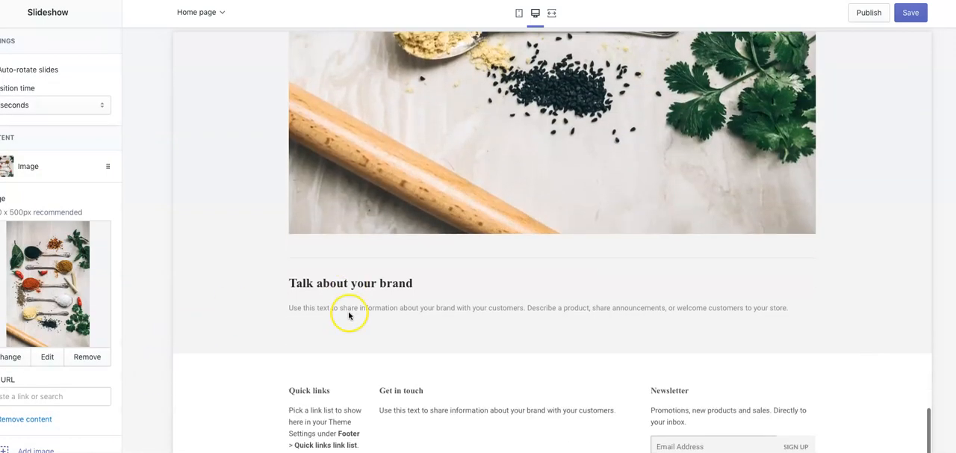
- Add a second image to the lower Slideshow using the white kitchen photo with bar stools, and save the theme
{"action": "scroll", "coordinate": [88, 360], "scroll_direction": "down", "scroll_amount": 1}
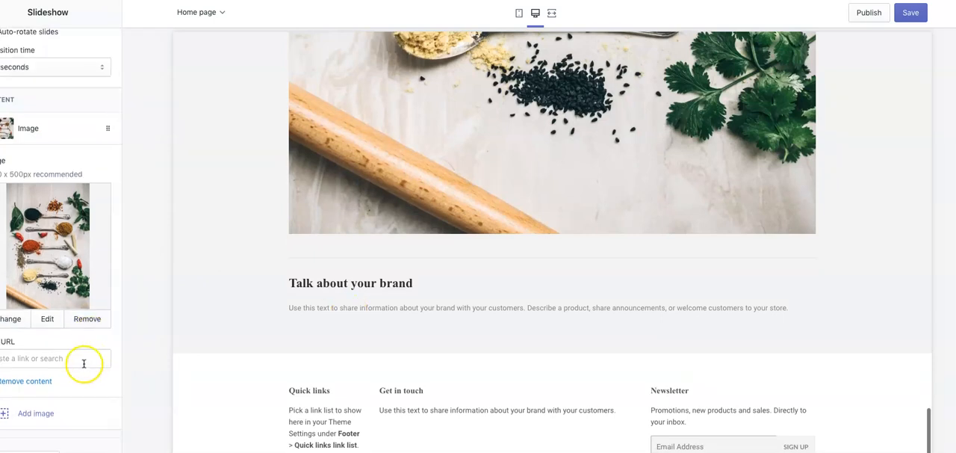
{"action": "left_click", "coordinate": [50, 415]}
{"action": "left_click", "coordinate": [52, 269]}
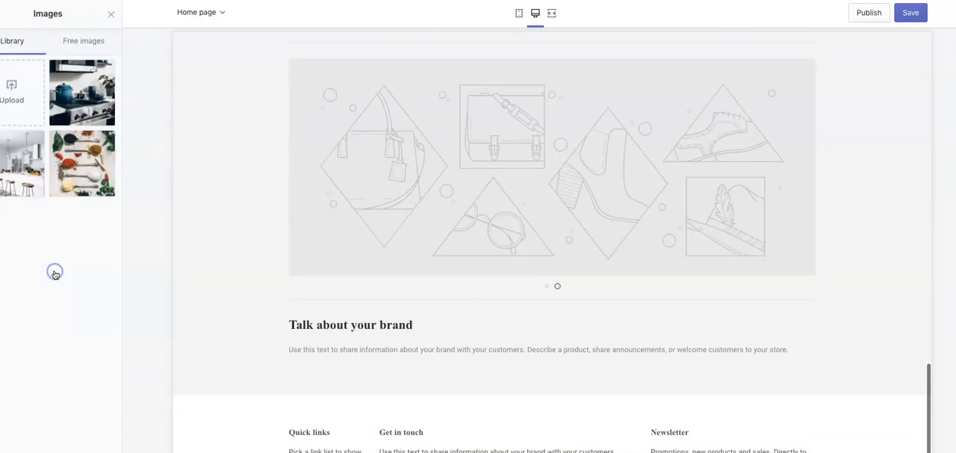
{"action": "left_click", "coordinate": [32, 166]}
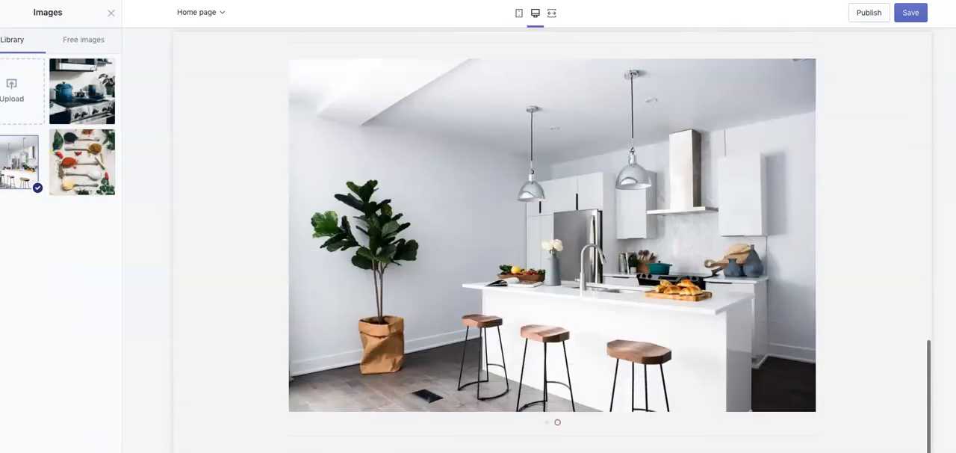
{"action": "left_click", "coordinate": [112, 13]}
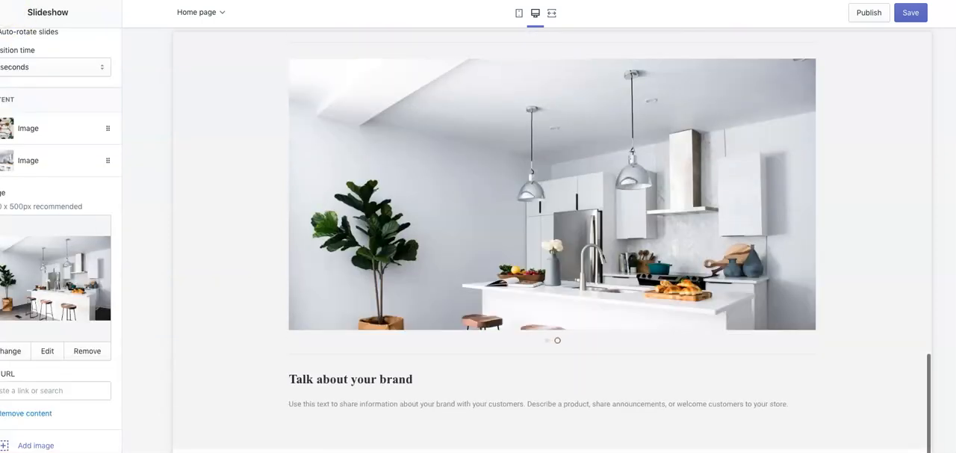
{"action": "left_click", "coordinate": [1, 12]}
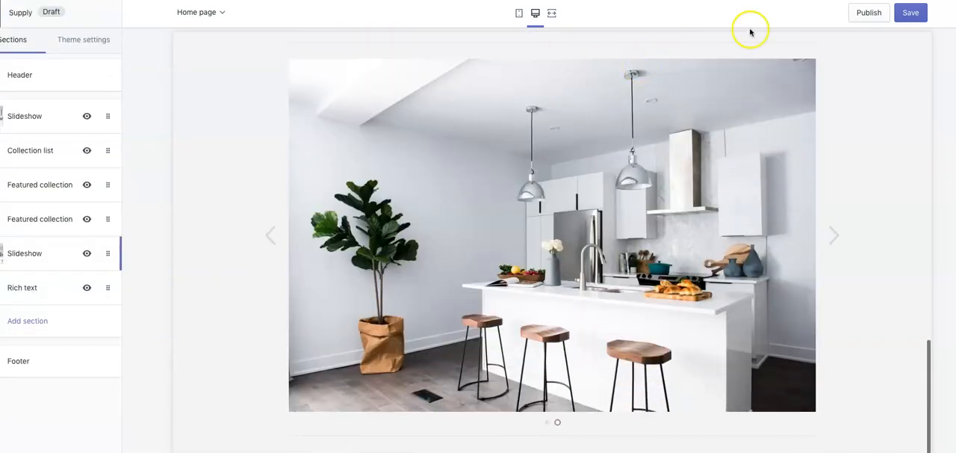
{"action": "left_click", "coordinate": [909, 11]}
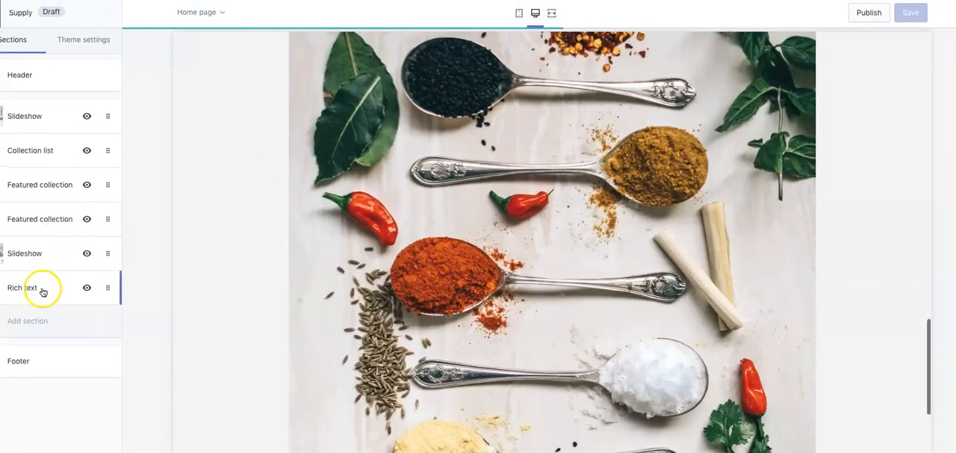
- Change the Rich text section's heading to "Kitchen essentials at your fingertips", save, and return to the section list
{"action": "left_click", "coordinate": [39, 290]}
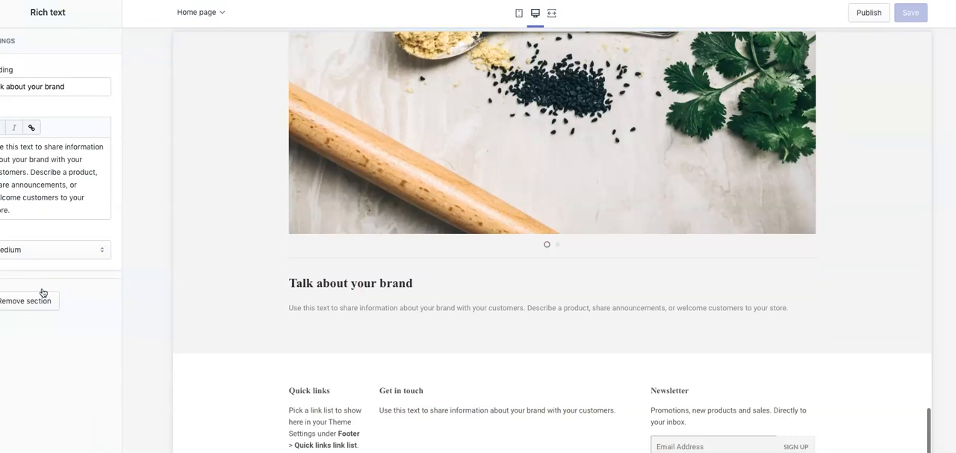
{"action": "left_click", "coordinate": [51, 155]}
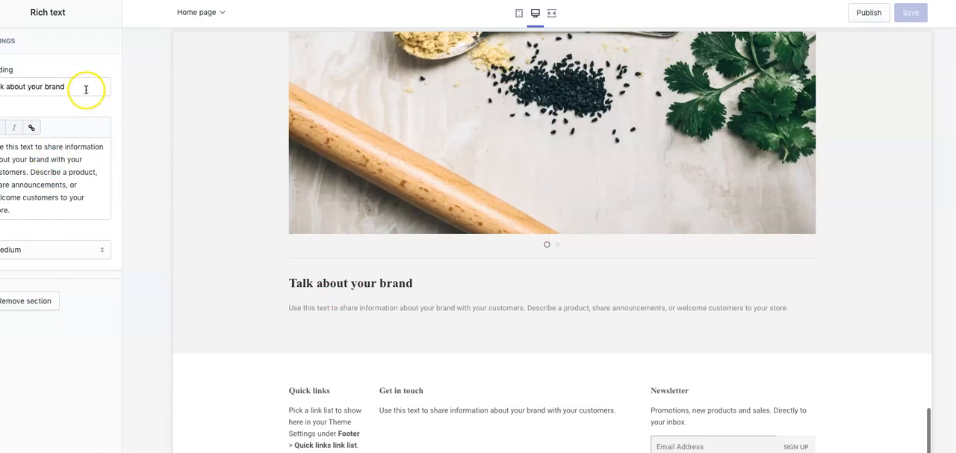
{"action": "left_click_drag", "start_coordinate": [77, 85], "coordinate": [2, 87]}
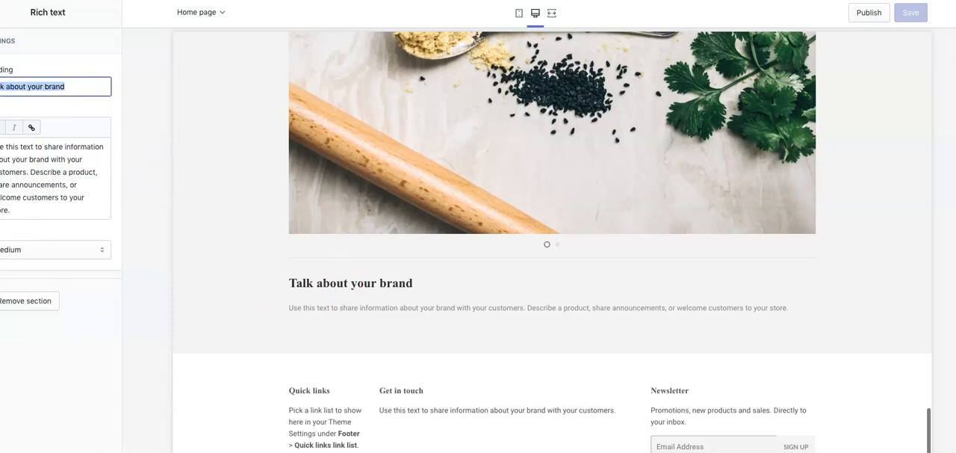
{"action": "type", "text": "K"}
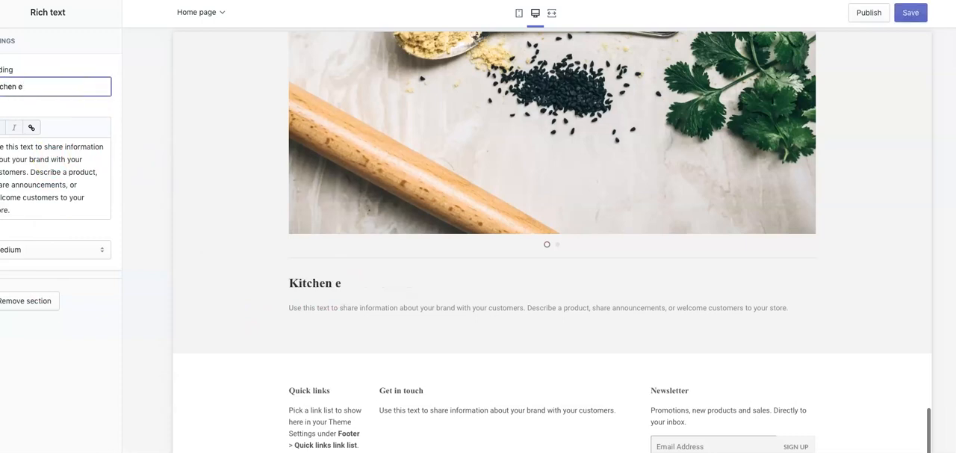
{"action": "type", "text": "itchen essentials at your fingertips"}
{"action": "left_click", "coordinate": [41, 177]}
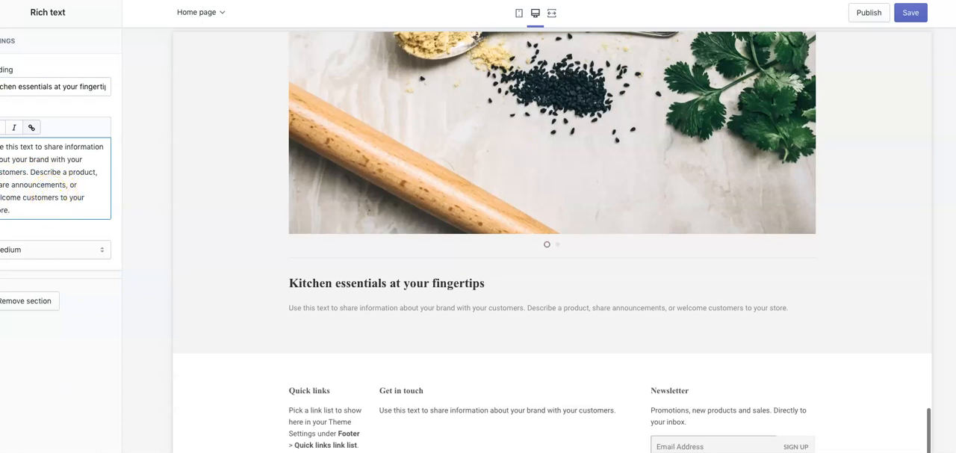
{"action": "left_click", "coordinate": [909, 14]}
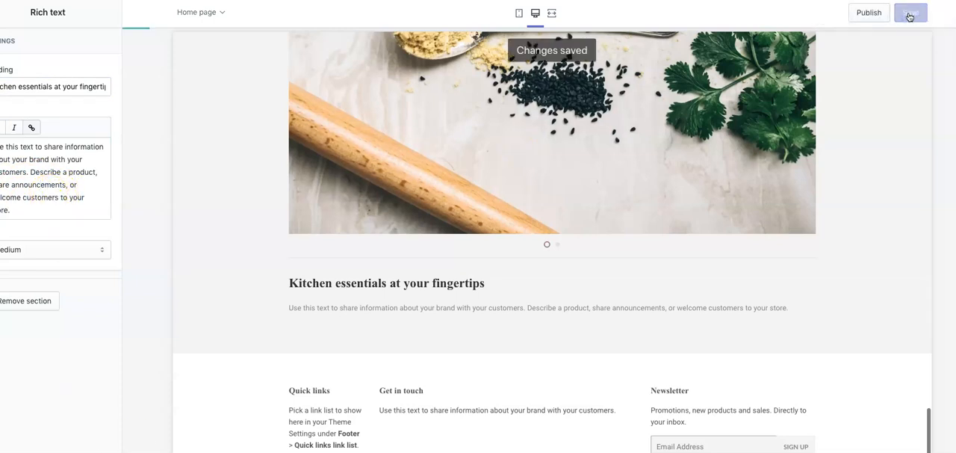
{"action": "left_click", "coordinate": [1, 12]}
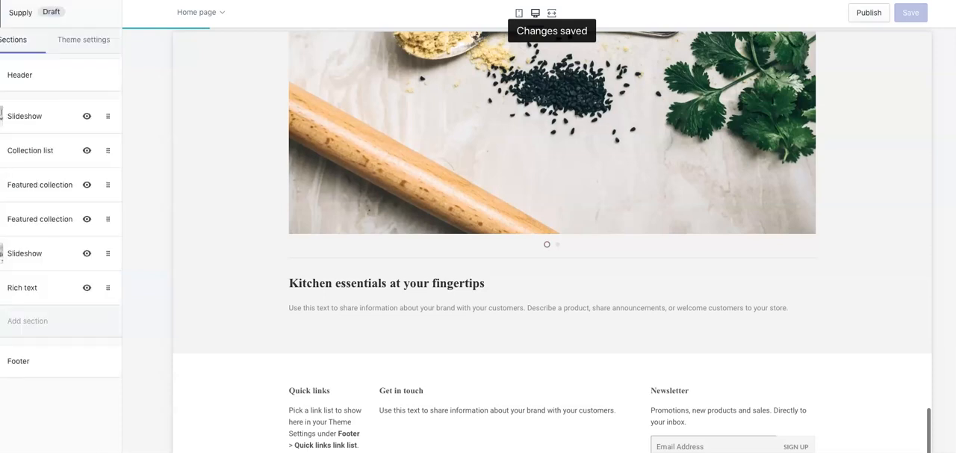
- Set the footer background color to #0A0A0A in the theme's color settings
{"action": "left_click", "coordinate": [47, 353]}
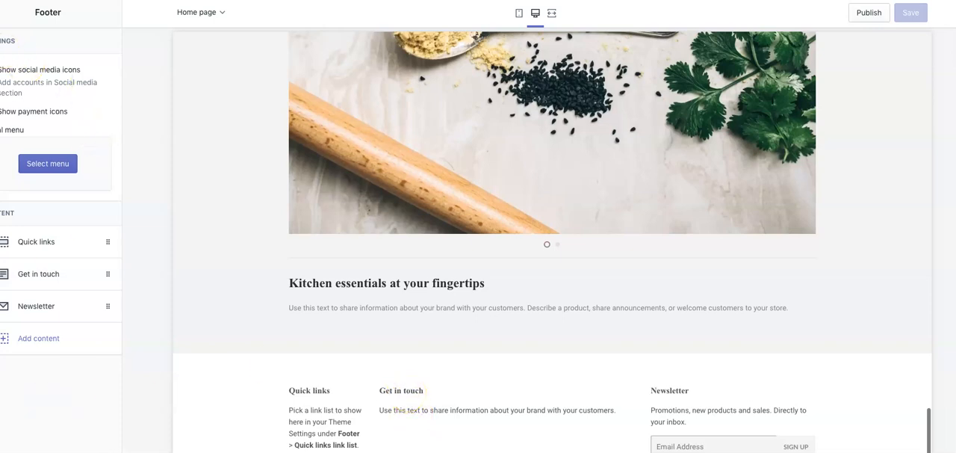
{"action": "left_click", "coordinate": [1, 12]}
{"action": "left_click", "coordinate": [64, 37]}
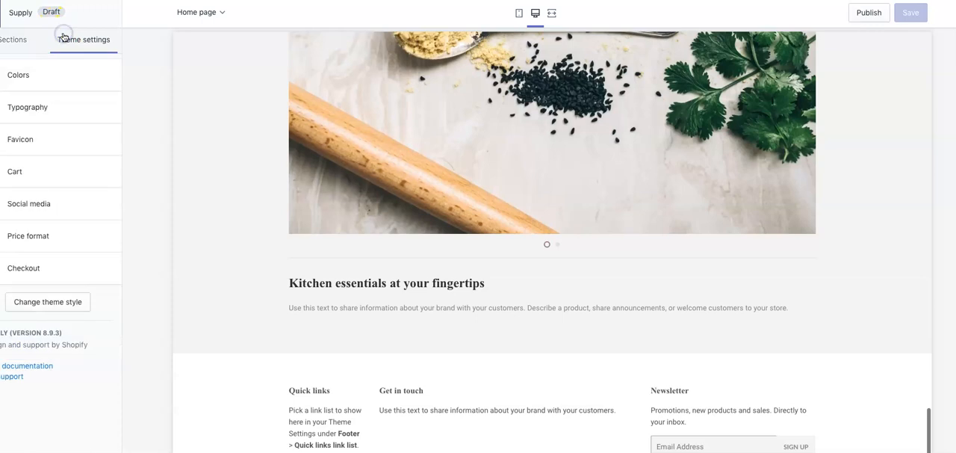
{"action": "left_click", "coordinate": [18, 74]}
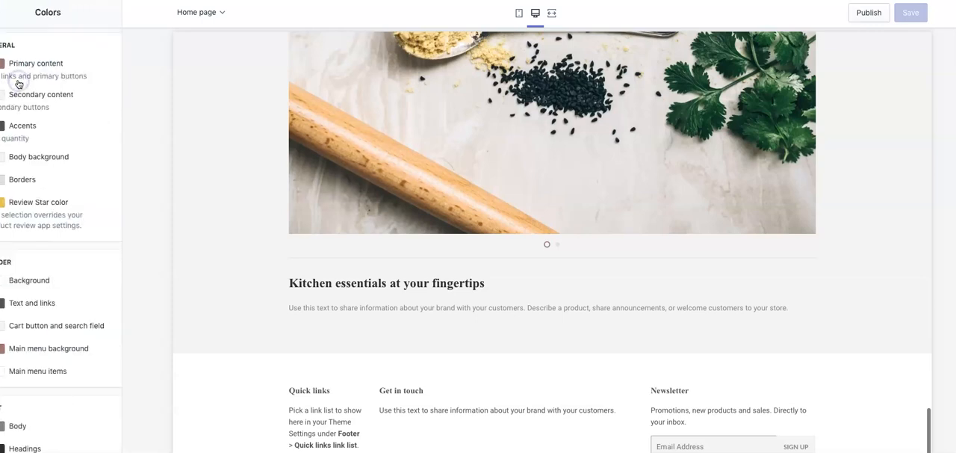
{"action": "scroll", "coordinate": [23, 188], "scroll_direction": "down", "scroll_amount": 3}
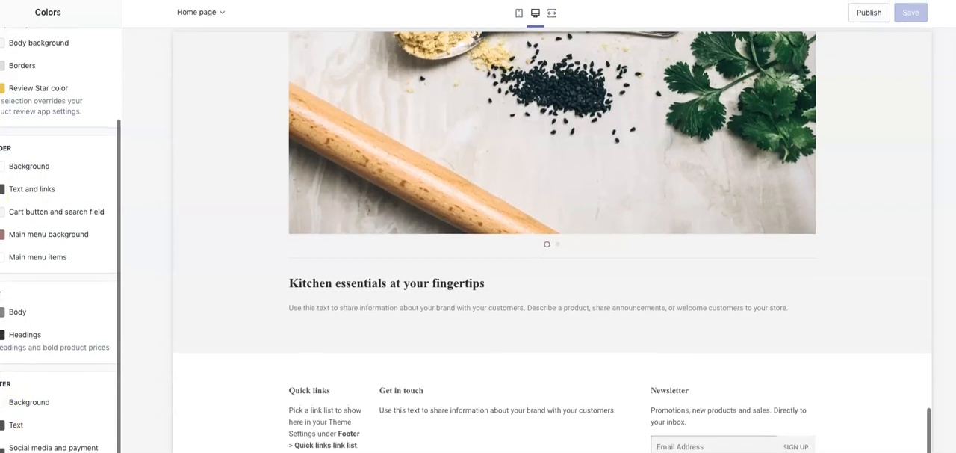
{"action": "left_click", "coordinate": [2, 402]}
{"action": "scroll", "coordinate": [57, 380], "scroll_direction": "down", "scroll_amount": 3}
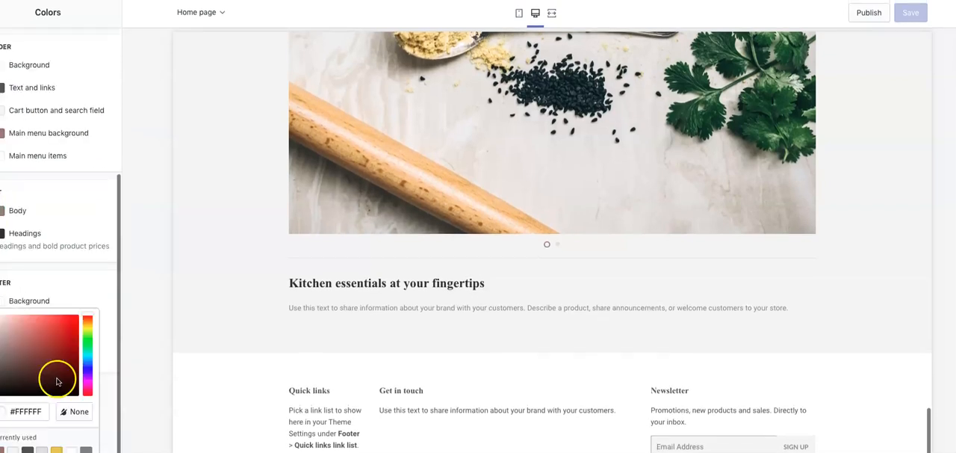
{"action": "left_click", "coordinate": [4, 392]}
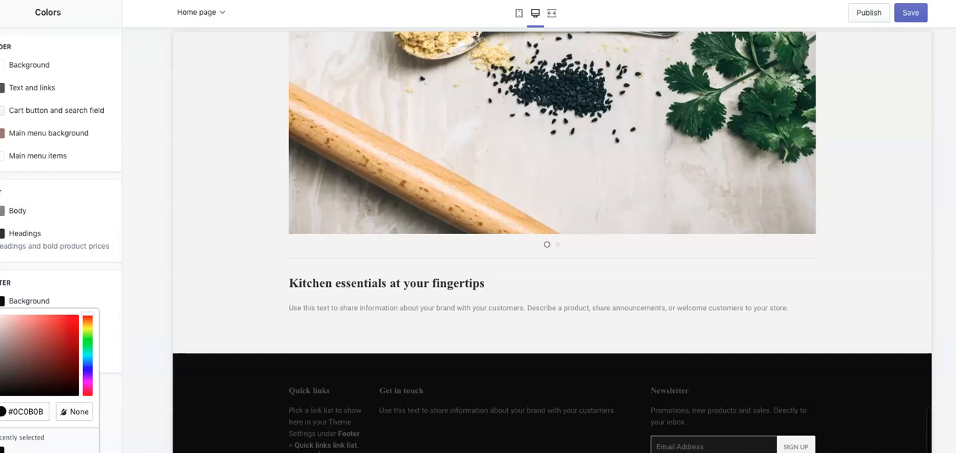
{"action": "left_click", "coordinate": [1, 392]}
{"action": "scroll", "coordinate": [88, 331], "scroll_direction": "down", "scroll_amount": 1}
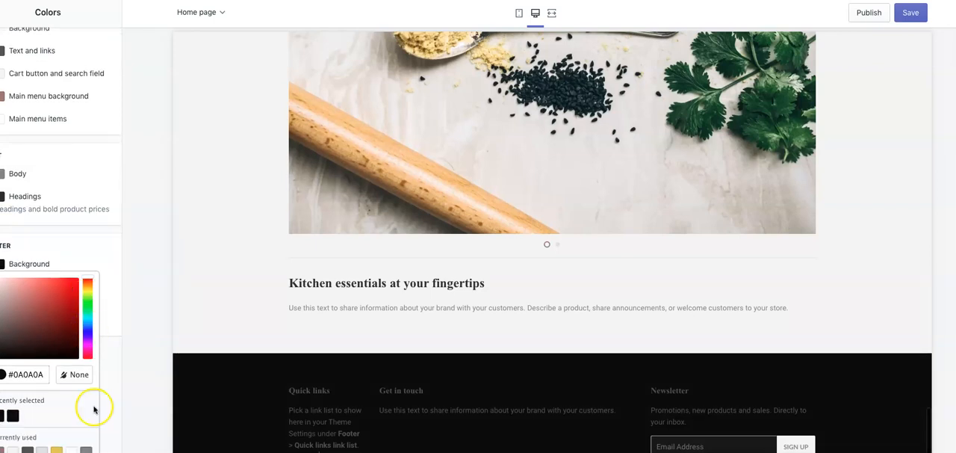
{"action": "left_click", "coordinate": [109, 325]}
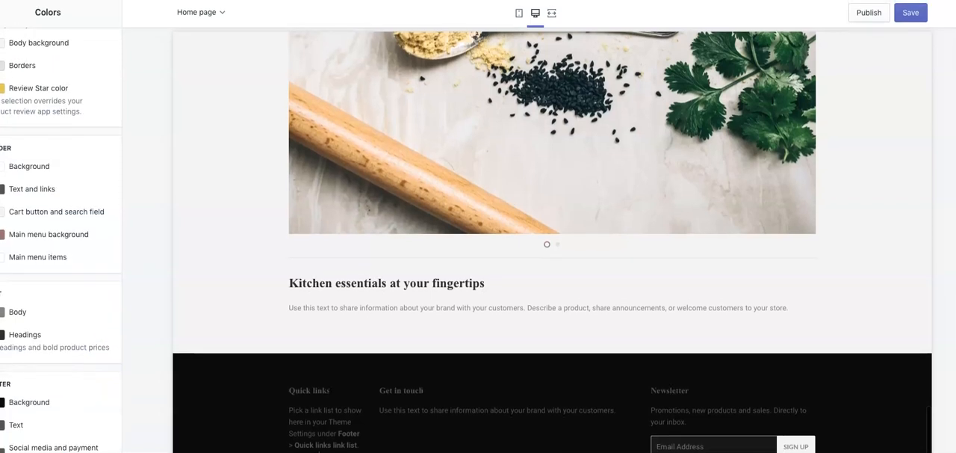
- Set the footer text color to #FFF9F9 and save the theme changes
{"action": "left_click", "coordinate": [3, 424]}
{"action": "left_click_drag", "start_coordinate": [1, 354], "coordinate": [0, 301]}
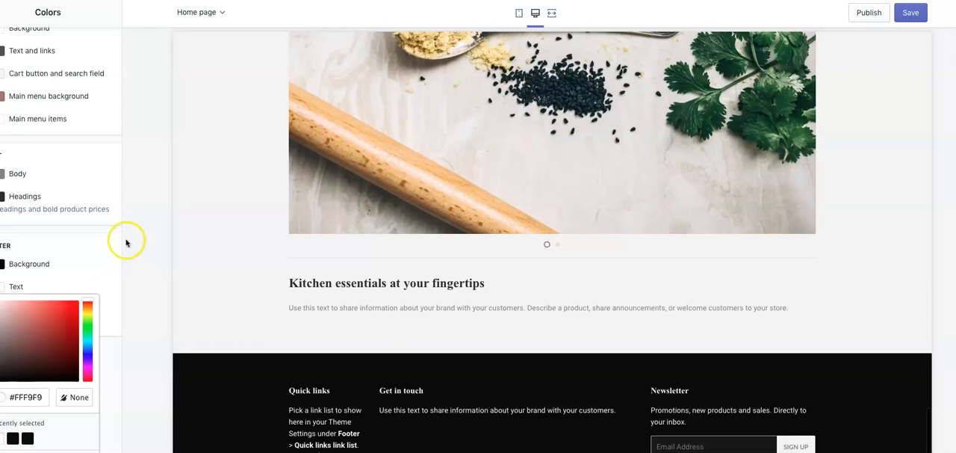
{"action": "left_click", "coordinate": [911, 12]}
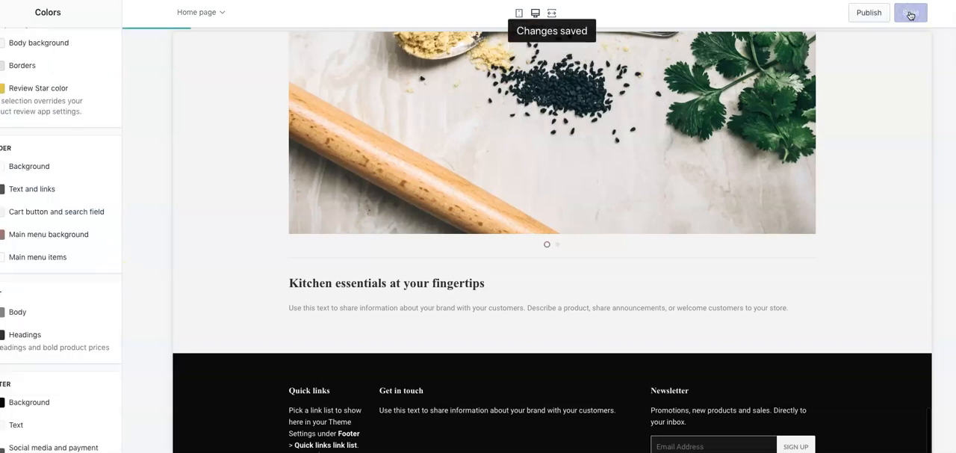
- Set the header's main menu background color to the orange-red #D75C49 and check it in the home page preview
{"action": "scroll", "coordinate": [769, 121], "scroll_direction": "up", "scroll_amount": 15}
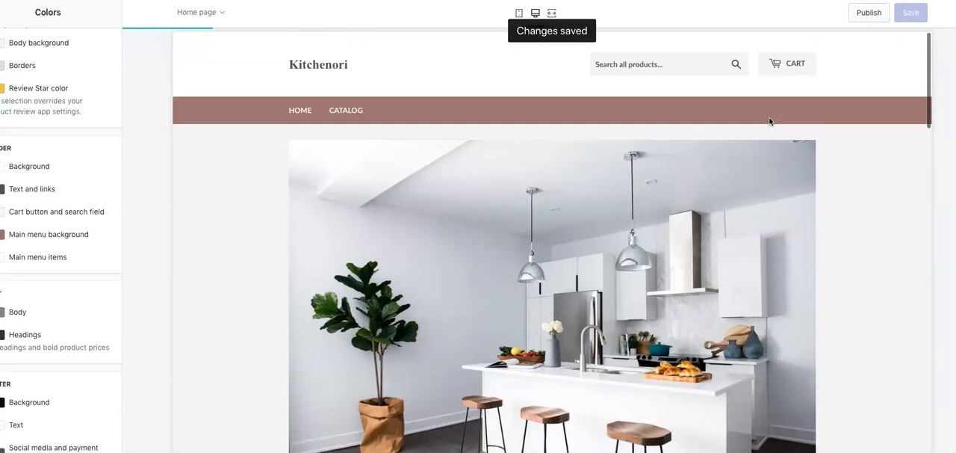
{"action": "left_click", "coordinate": [38, 216]}
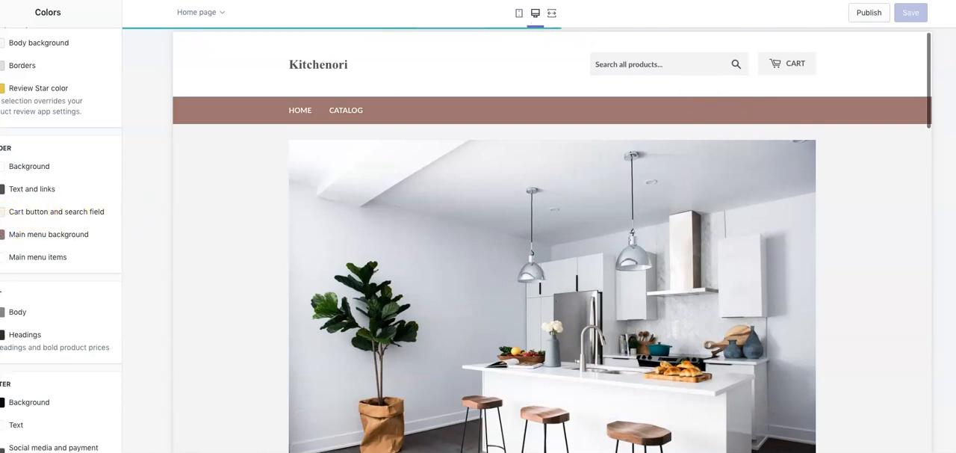
{"action": "left_click", "coordinate": [30, 233]}
{"action": "left_click", "coordinate": [48, 259]}
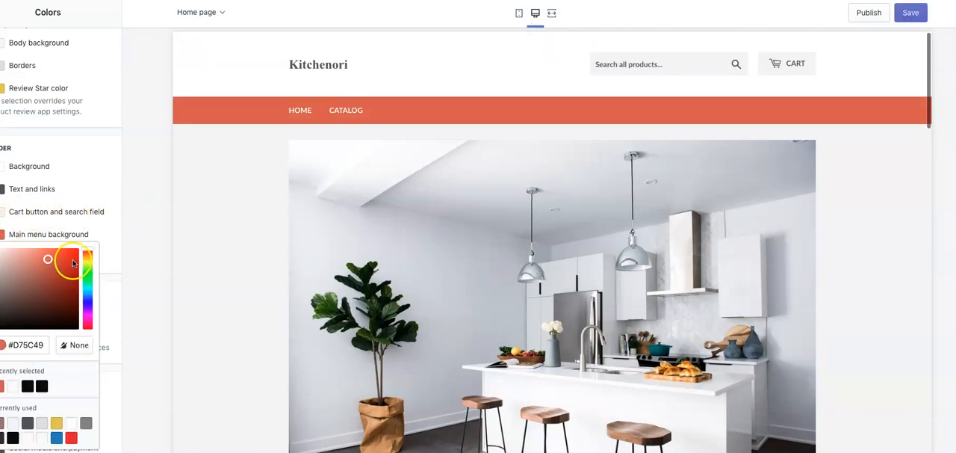
{"action": "left_click", "coordinate": [113, 190]}
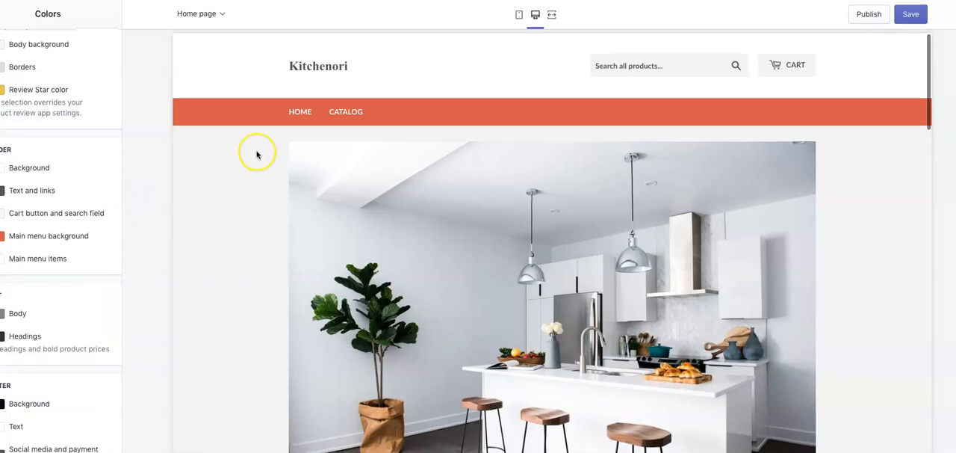
{"action": "scroll", "coordinate": [256, 154], "scroll_direction": "down", "scroll_amount": 10}
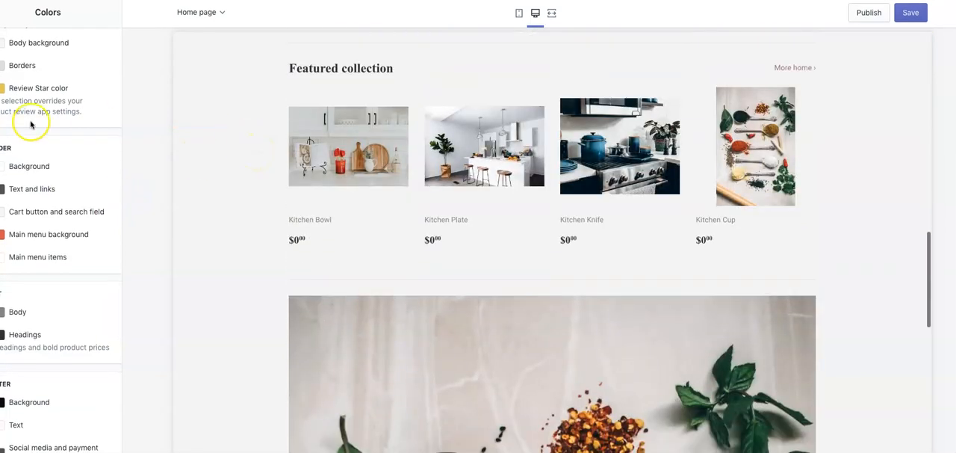
- Look through the Typography and Favicon theme settings and return to the theme settings list
{"action": "scroll", "coordinate": [31, 125], "scroll_direction": "up", "scroll_amount": 3}
{"action": "left_click", "coordinate": [0, 13]}
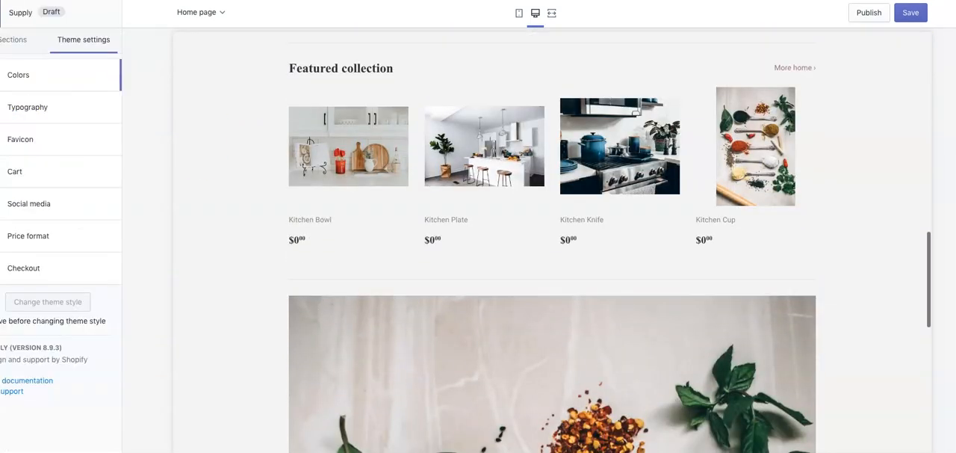
{"action": "left_click", "coordinate": [44, 105]}
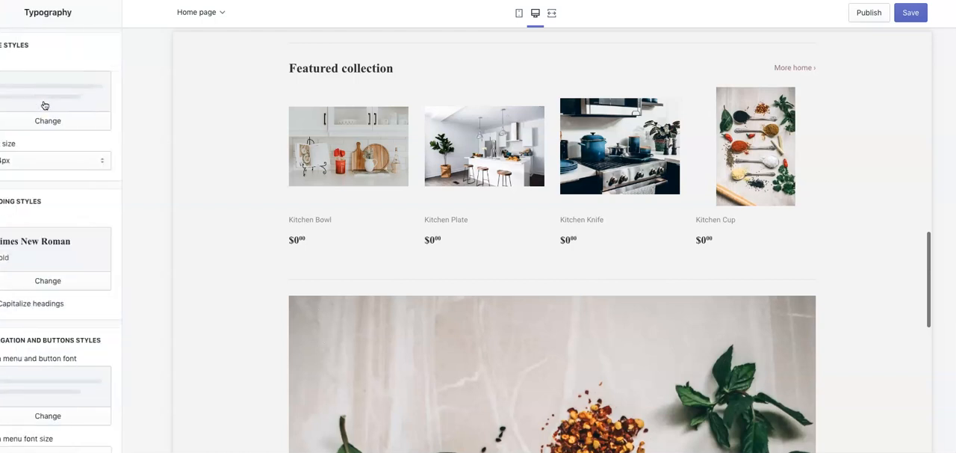
{"action": "left_click", "coordinate": [0, 13]}
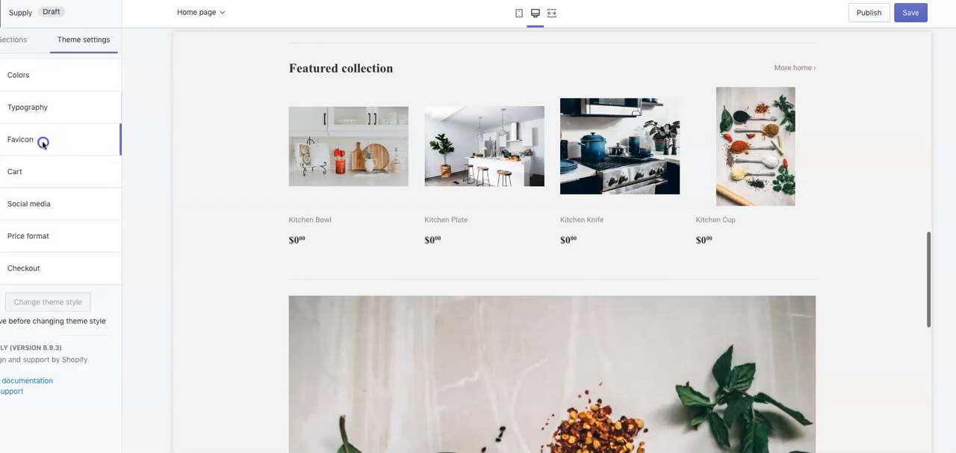
{"action": "left_click", "coordinate": [43, 142]}
{"action": "left_click", "coordinate": [1, 12]}
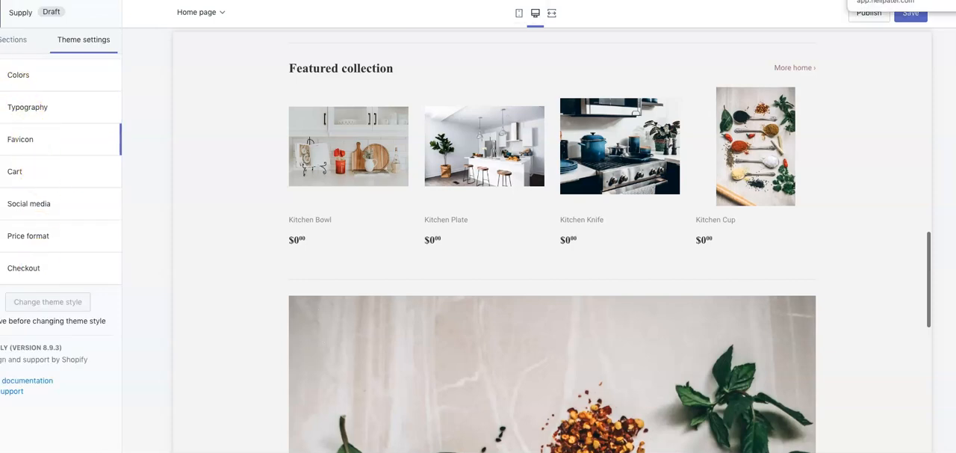
- Save the theme changes and publish Supply as the store's current theme
{"action": "left_click", "coordinate": [911, 13]}
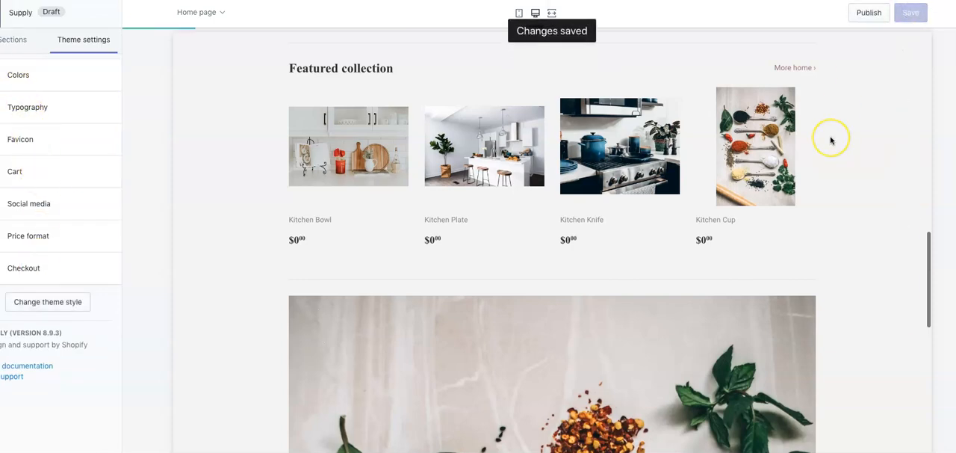
{"action": "scroll", "coordinate": [828, 139], "scroll_direction": "up", "scroll_amount": 10}
{"action": "left_click", "coordinate": [862, 15]}
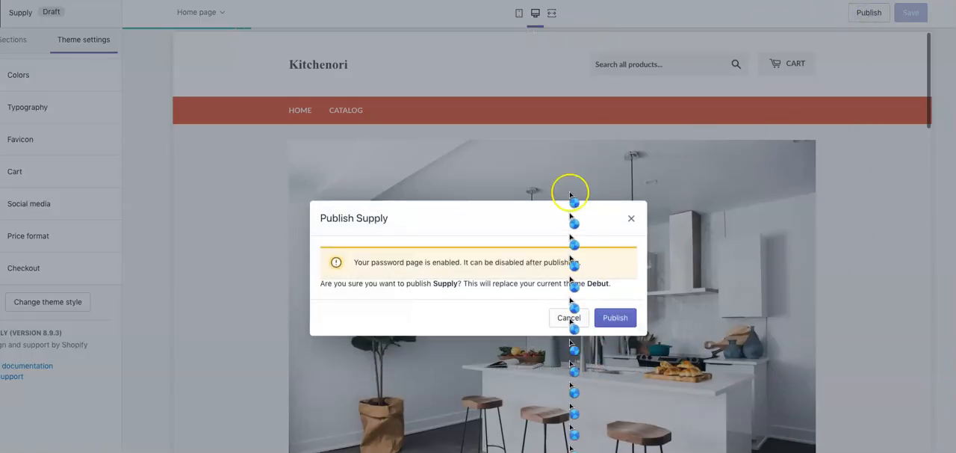
{"action": "left_click", "coordinate": [612, 319]}
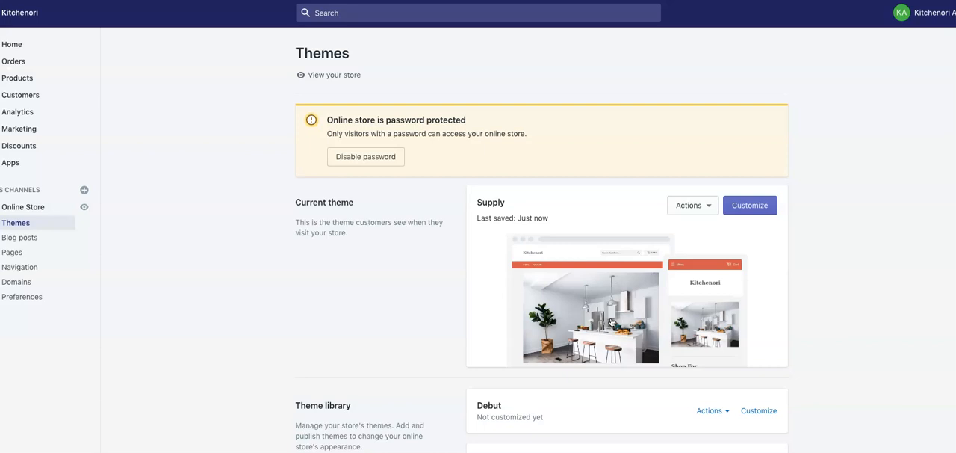
- Open the store's Legal settings and look through the refund, privacy, terms of service and shipping policy fields
{"action": "left_click", "coordinate": [533, 135]}
{"action": "left_click", "coordinate": [17, 451]}
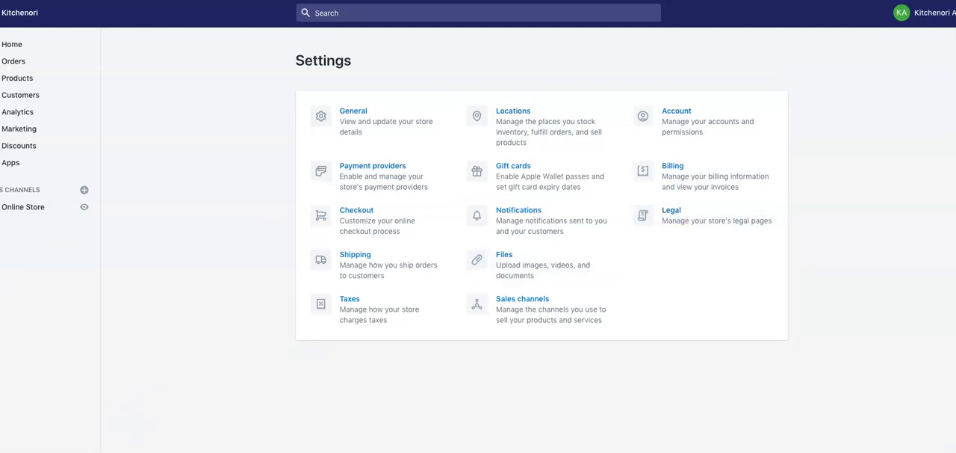
{"action": "left_click", "coordinate": [672, 211]}
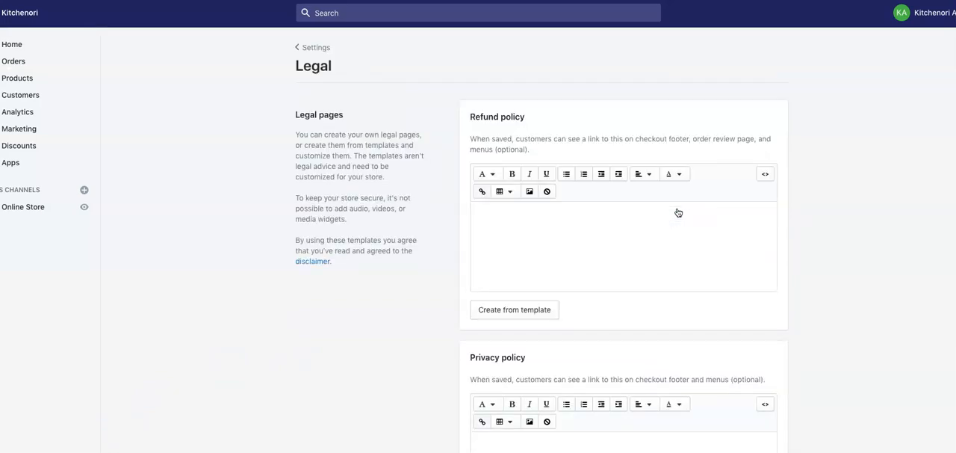
{"action": "scroll", "coordinate": [527, 236], "scroll_direction": "down", "scroll_amount": 5}
{"action": "scroll", "coordinate": [527, 237], "scroll_direction": "down", "scroll_amount": 1}
{"action": "left_click", "coordinate": [534, 335]}
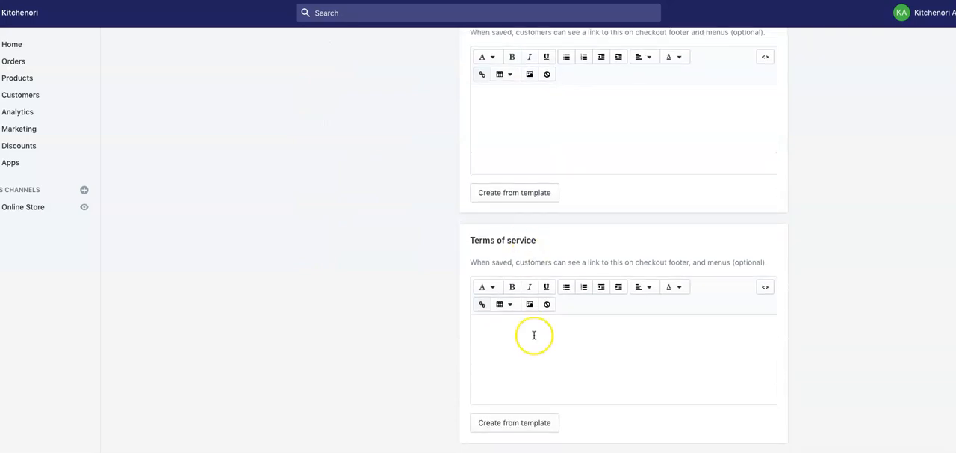
{"action": "scroll", "coordinate": [534, 334], "scroll_direction": "down", "scroll_amount": 3}
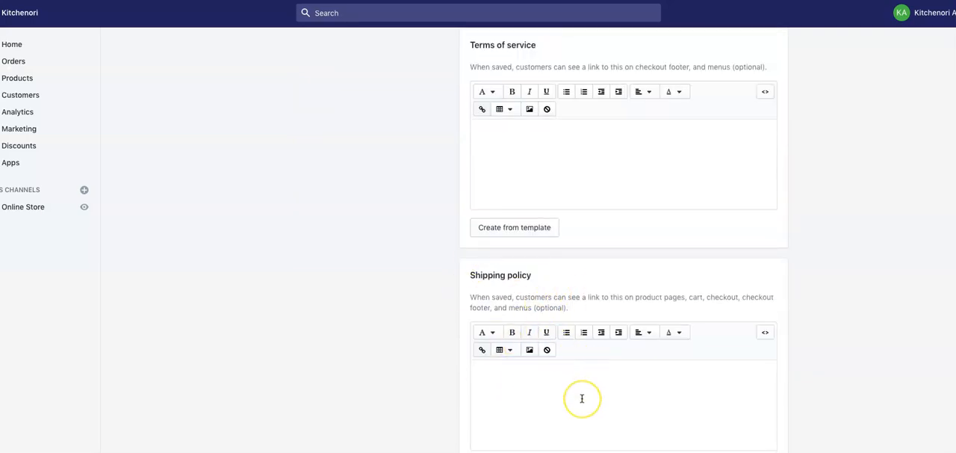
{"action": "scroll", "coordinate": [582, 398], "scroll_direction": "down", "scroll_amount": 1}
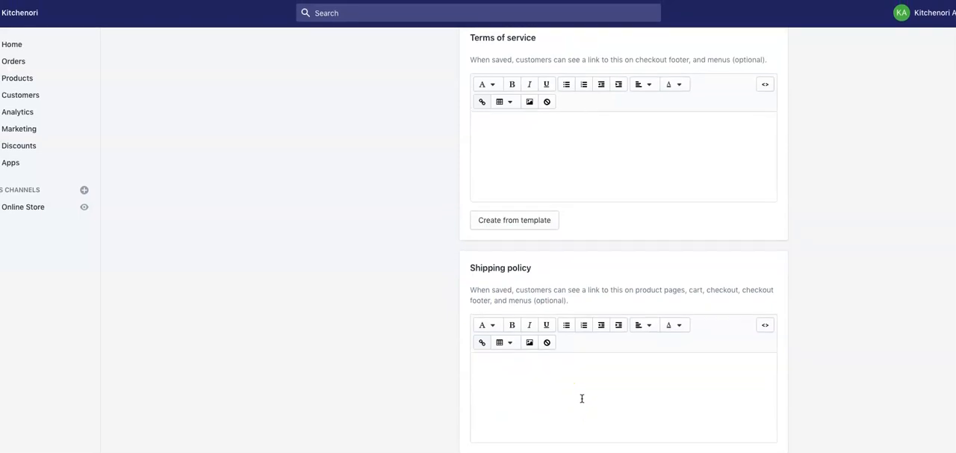
- Review from the refund policy downward which legal policies can be created from a template, and return to the settings overview
{"action": "scroll", "coordinate": [582, 398], "scroll_direction": "up", "scroll_amount": 8}
{"action": "left_click", "coordinate": [511, 170]}
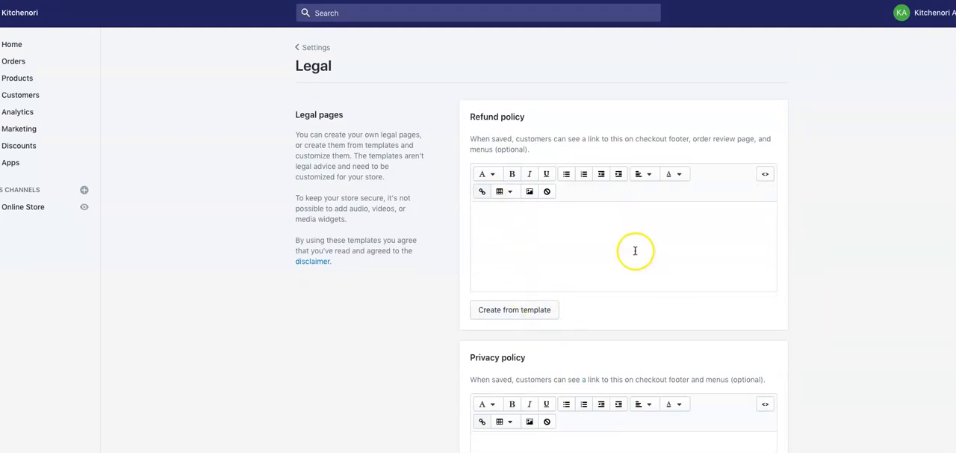
{"action": "scroll", "coordinate": [638, 313], "scroll_direction": "down", "scroll_amount": 1}
{"action": "scroll", "coordinate": [632, 258], "scroll_direction": "down", "scroll_amount": 3}
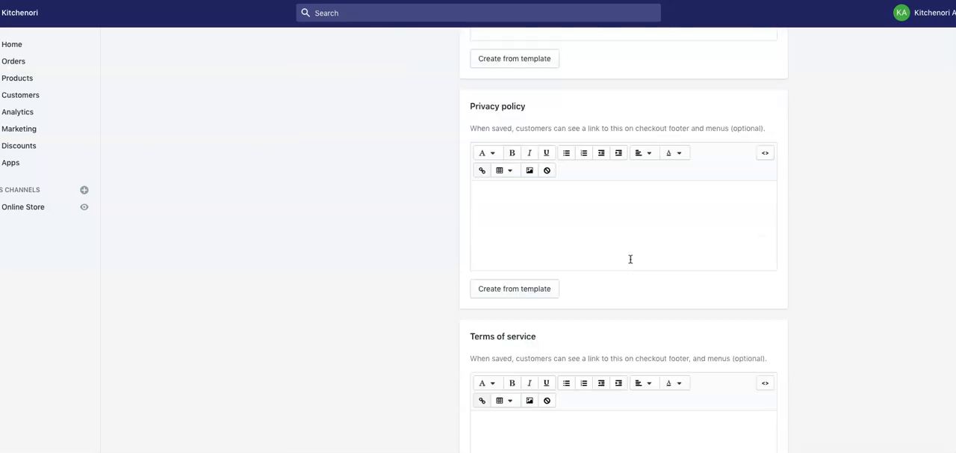
{"action": "scroll", "coordinate": [597, 265], "scroll_direction": "down", "scroll_amount": 3}
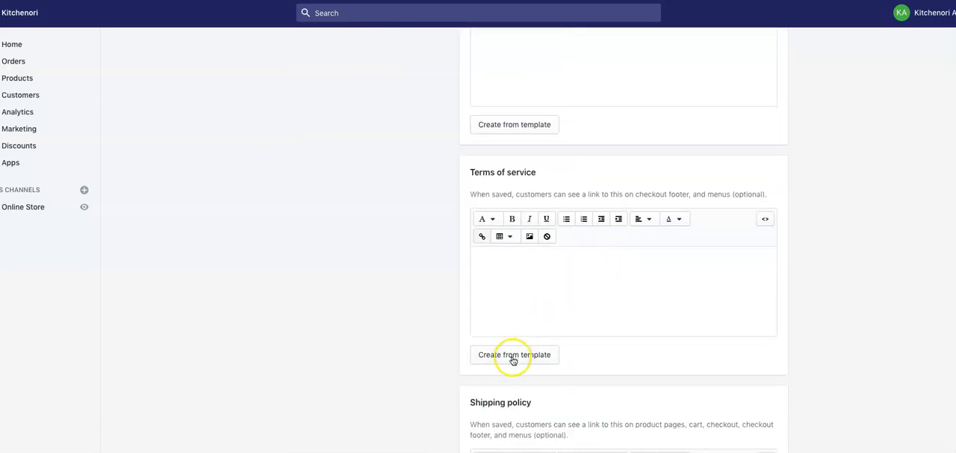
{"action": "scroll", "coordinate": [568, 290], "scroll_direction": "down", "scroll_amount": 2}
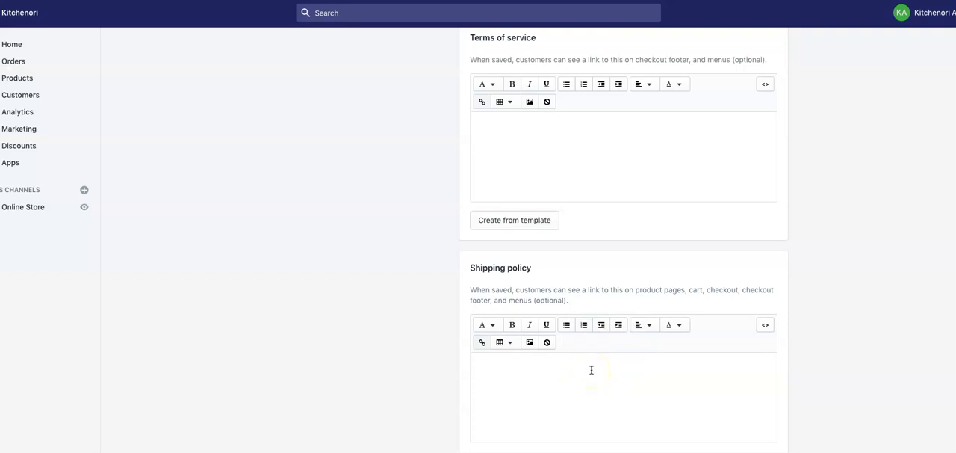
{"action": "scroll", "coordinate": [575, 306], "scroll_direction": "up", "scroll_amount": 3}
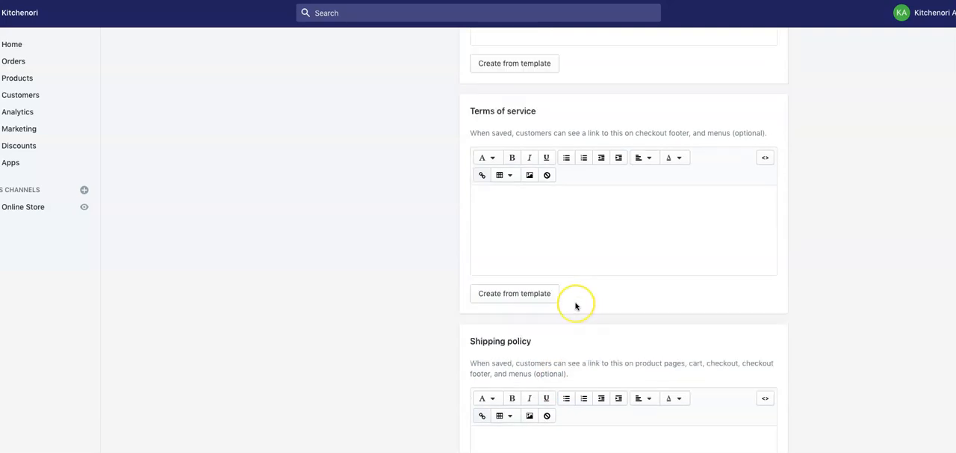
{"action": "scroll", "coordinate": [575, 306], "scroll_direction": "up", "scroll_amount": 9}
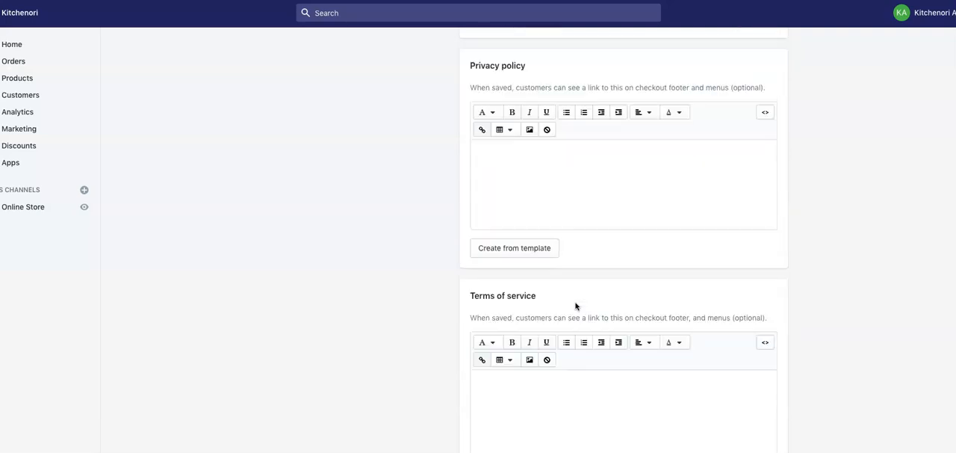
{"action": "scroll", "coordinate": [575, 305], "scroll_direction": "up", "scroll_amount": 6}
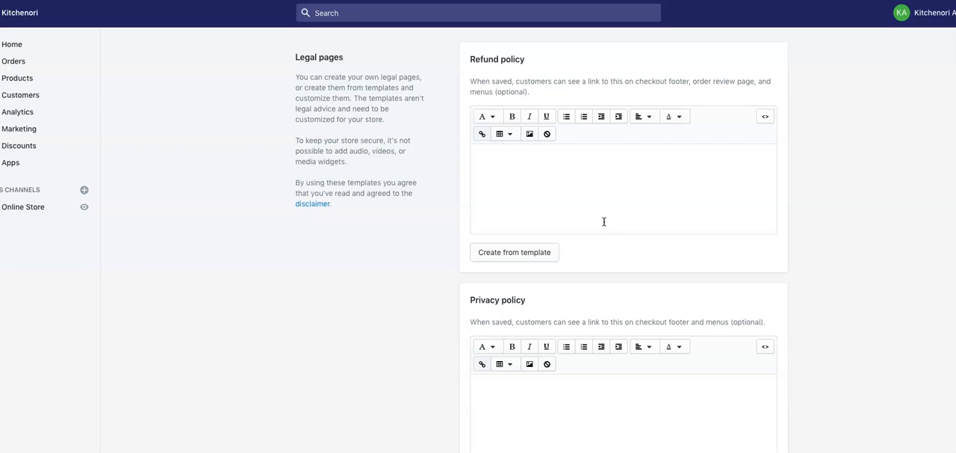
{"action": "scroll", "coordinate": [540, 388], "scroll_direction": "down", "scroll_amount": 1}
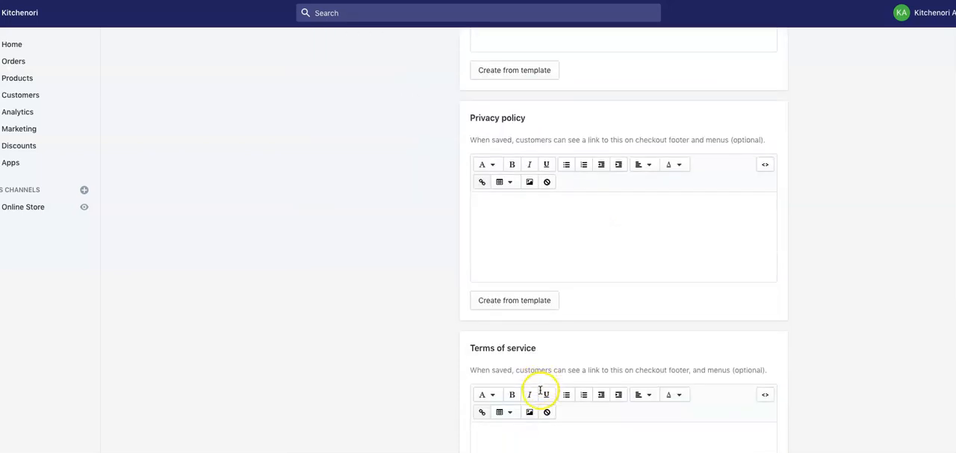
{"action": "scroll", "coordinate": [528, 387], "scroll_direction": "down", "scroll_amount": 2}
{"action": "scroll", "coordinate": [528, 388], "scroll_direction": "down", "scroll_amount": 4}
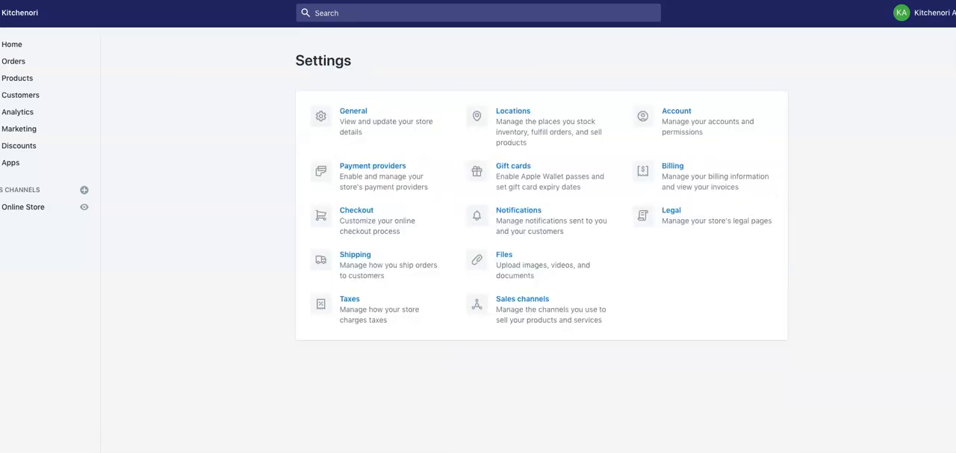
- Review the payment provider options, including Shopify Payments, PayPal Express Checkout and Amazon Pay, and return to the settings overview
{"action": "left_click", "coordinate": [358, 167]}
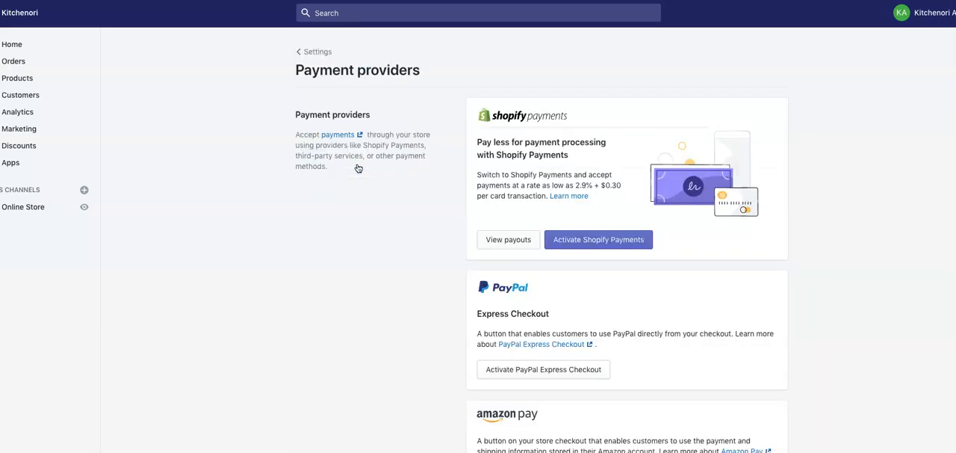
{"action": "left_click", "coordinate": [424, 199]}
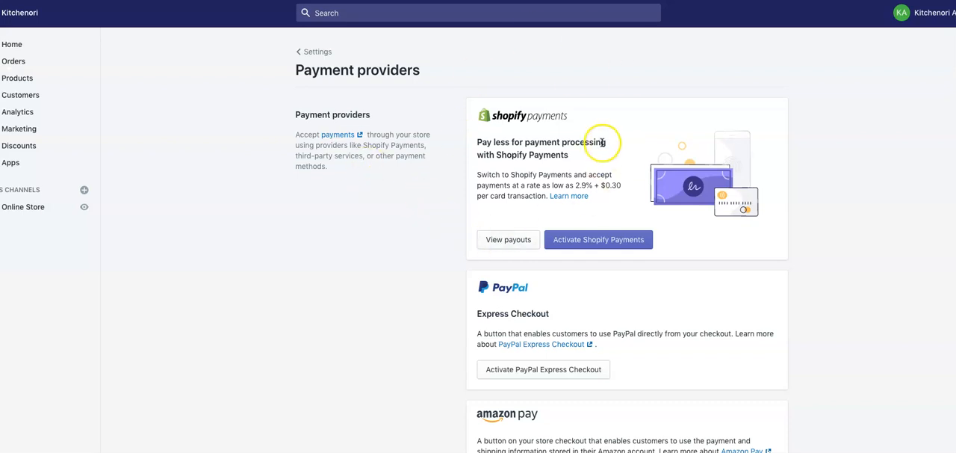
{"action": "scroll", "coordinate": [571, 224], "scroll_direction": "down", "scroll_amount": 5}
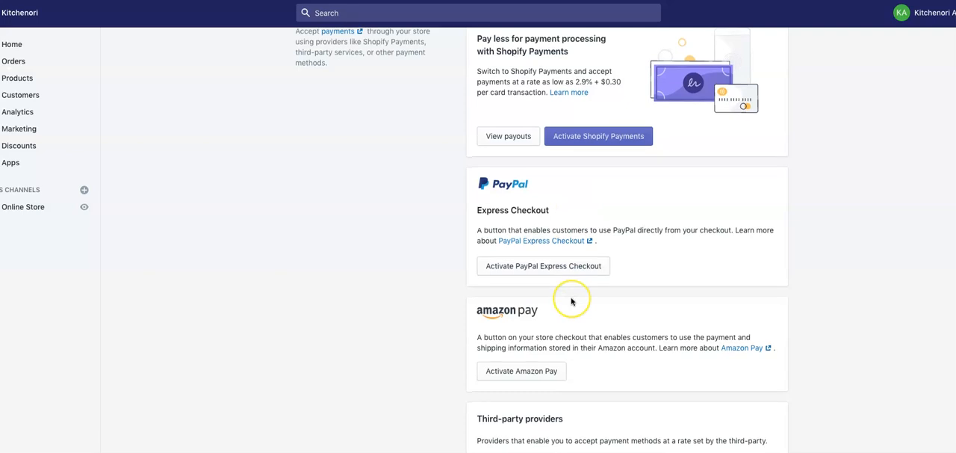
{"action": "scroll", "coordinate": [572, 301], "scroll_direction": "up", "scroll_amount": 4}
{"action": "left_click", "coordinate": [571, 203]}
{"action": "scroll", "coordinate": [571, 203], "scroll_direction": "up", "scroll_amount": 3}
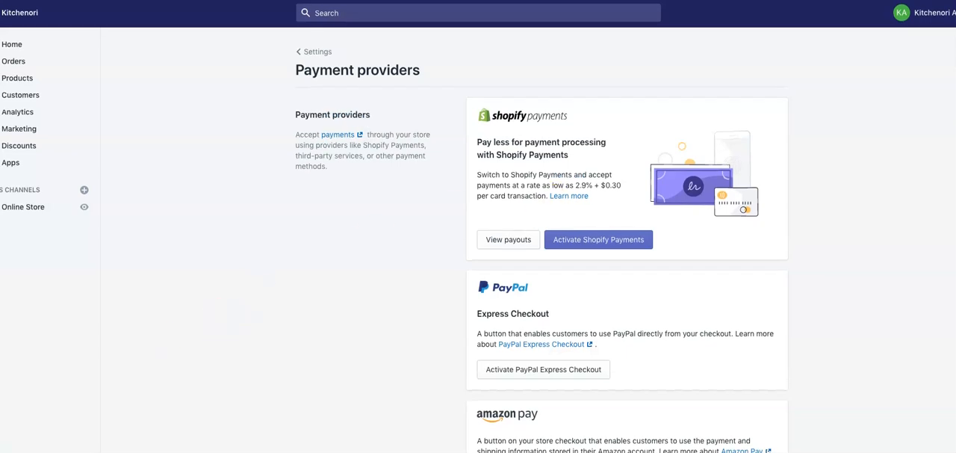
{"action": "left_click", "coordinate": [17, 449]}
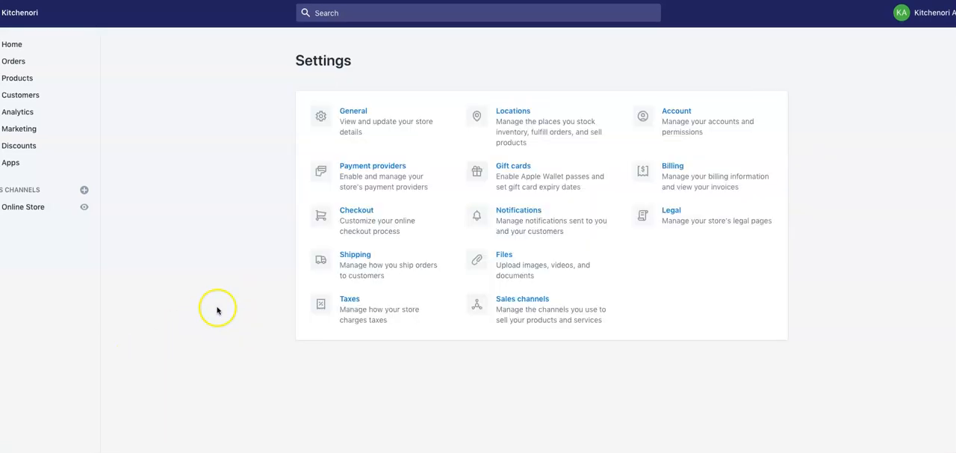
- Open the Shipping settings and review the shipping profiles, saved packages and shipping label carriers
{"action": "left_click", "coordinate": [349, 304]}
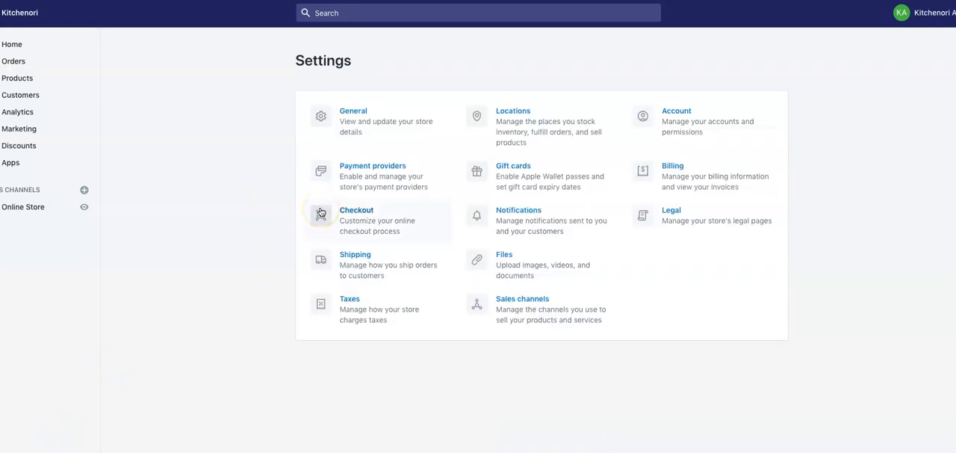
{"action": "left_click", "coordinate": [352, 257]}
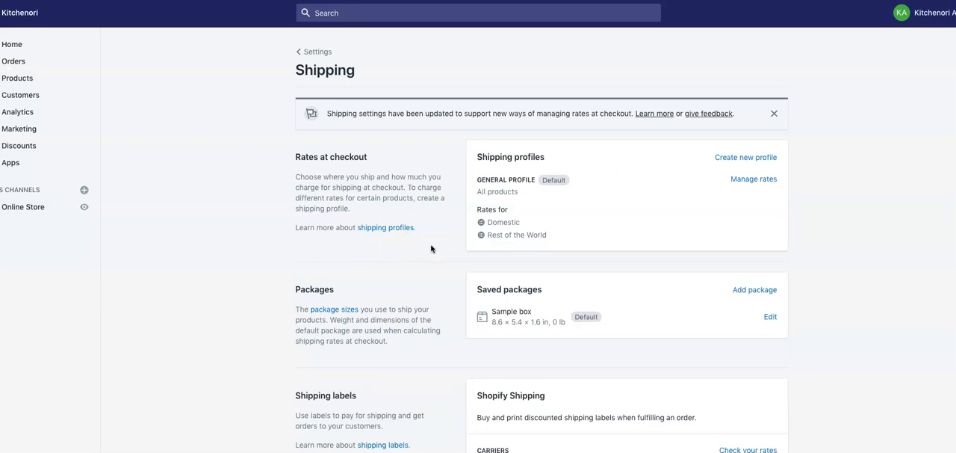
{"action": "scroll", "coordinate": [484, 276], "scroll_direction": "down", "scroll_amount": 2}
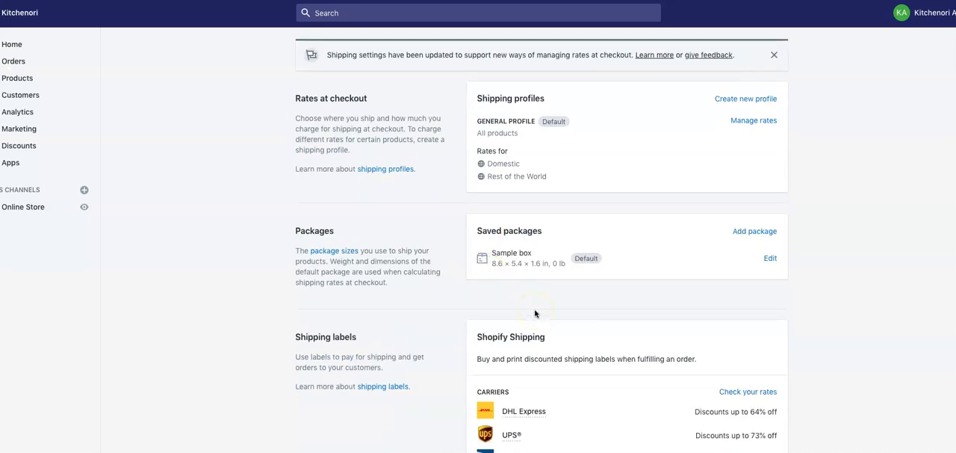
{"action": "scroll", "coordinate": [534, 314], "scroll_direction": "down", "scroll_amount": 3}
{"action": "scroll", "coordinate": [535, 313], "scroll_direction": "up", "scroll_amount": 4}
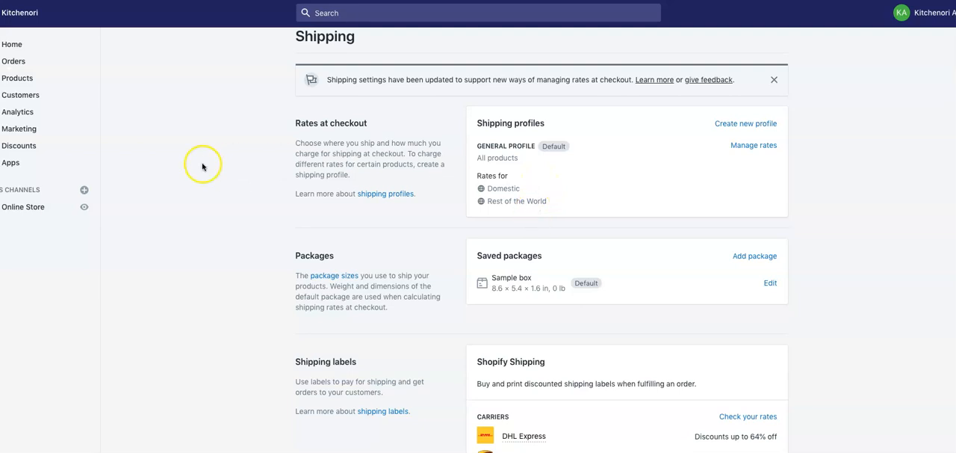
- Leave the Shipping settings for the store's home page and open the domain management page from its custom domain suggestion
{"action": "left_click", "coordinate": [24, 450]}
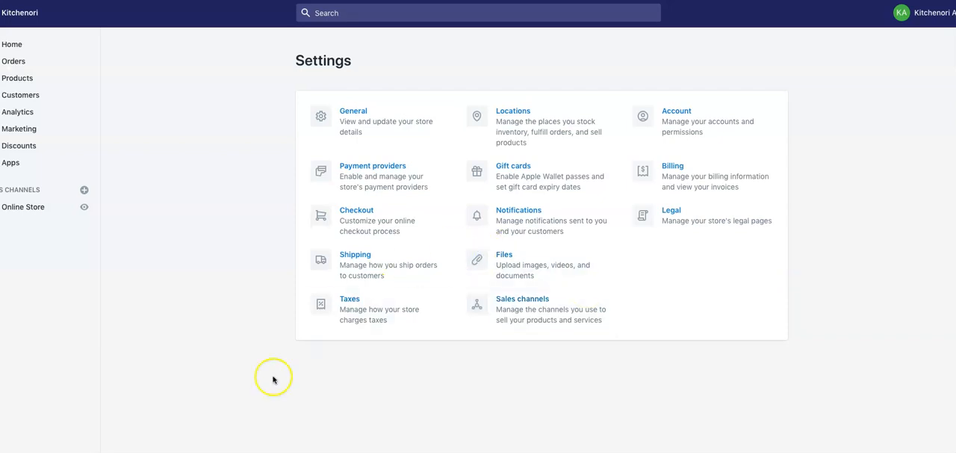
{"action": "left_click", "coordinate": [15, 49]}
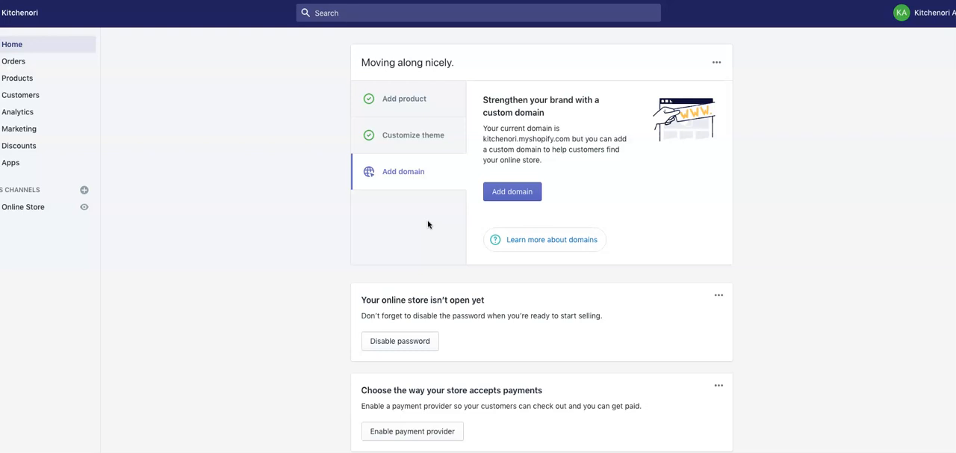
{"action": "left_click", "coordinate": [512, 196]}
{"action": "left_click", "coordinate": [514, 193]}
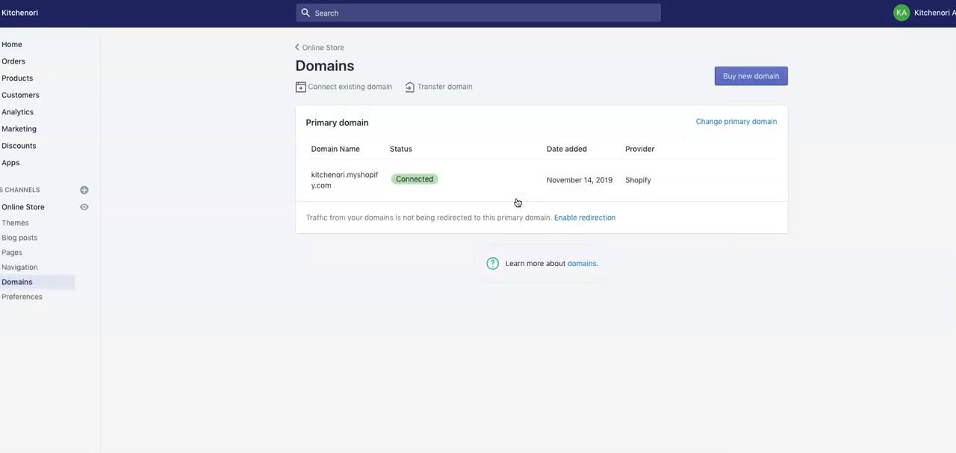
- Review the form for connecting an existing domain, and return through the Domains page to the online store's themes
{"action": "left_click", "coordinate": [351, 87]}
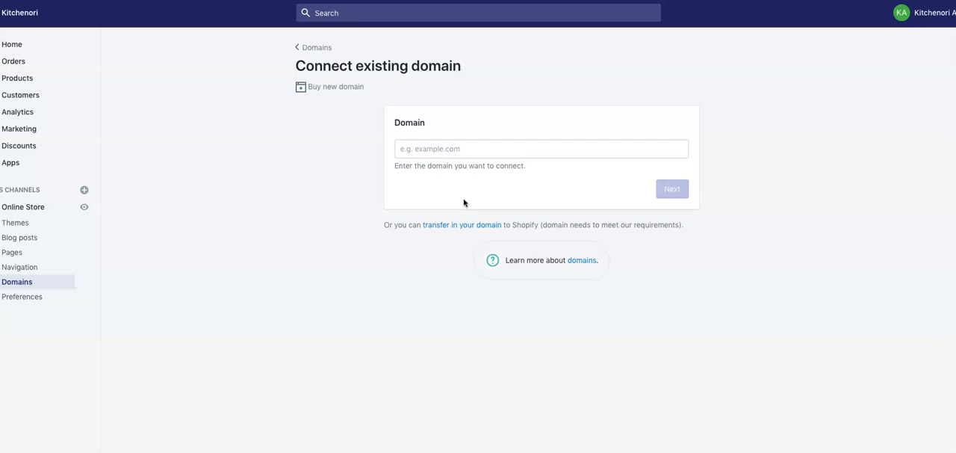
{"action": "left_click", "coordinate": [487, 187]}
{"action": "left_click", "coordinate": [321, 48]}
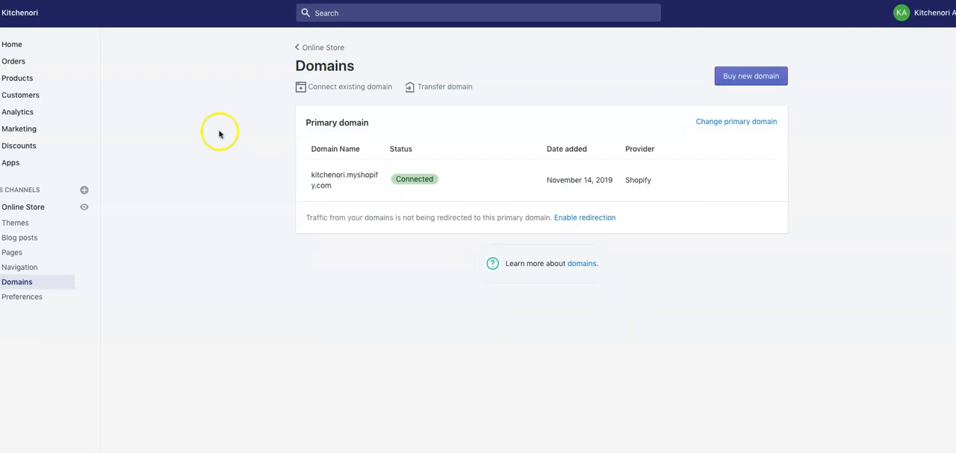
{"action": "left_click", "coordinate": [304, 51]}
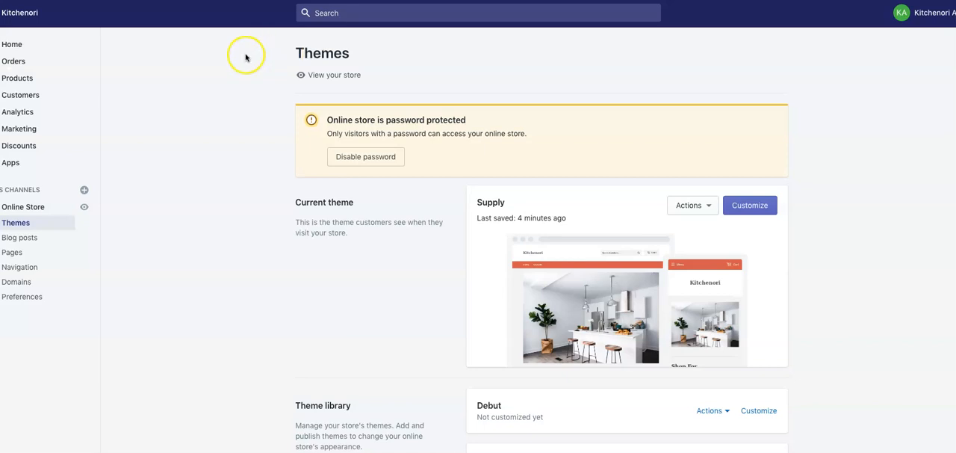
- Visit the Shopify App Store from the store's apps page and browse its app categories, including Marketing and Store design
{"action": "left_click", "coordinate": [11, 166]}
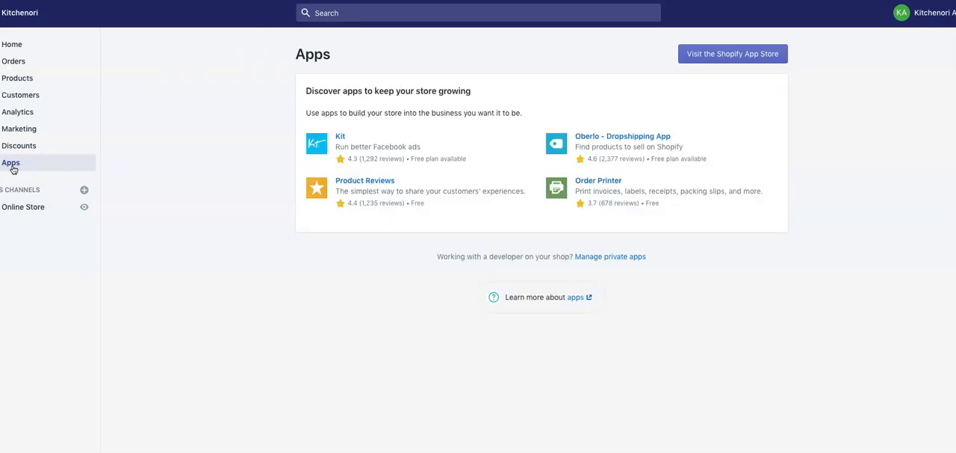
{"action": "left_click", "coordinate": [723, 53]}
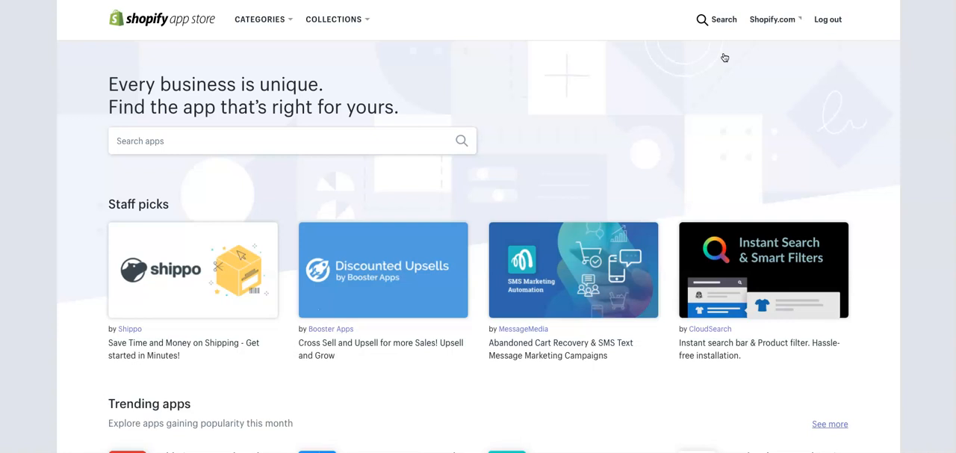
{"action": "left_click", "coordinate": [276, 28]}
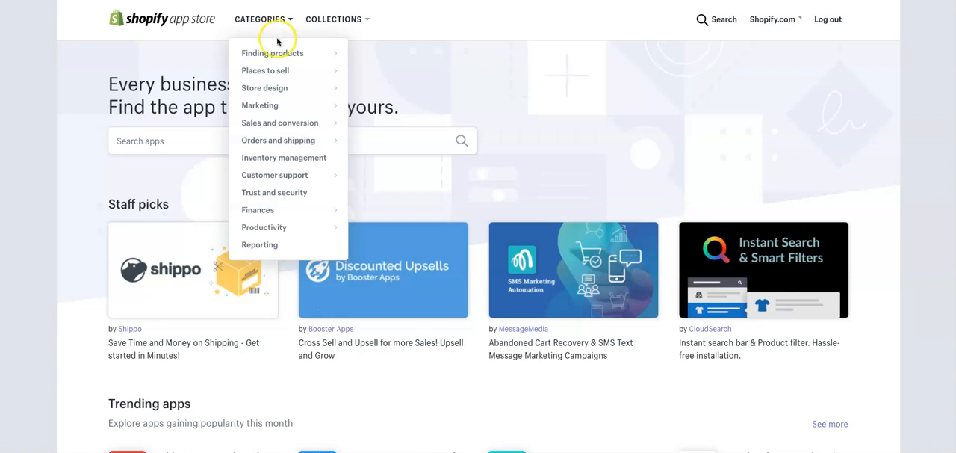
{"action": "mouse_move", "coordinate": [273, 54]}
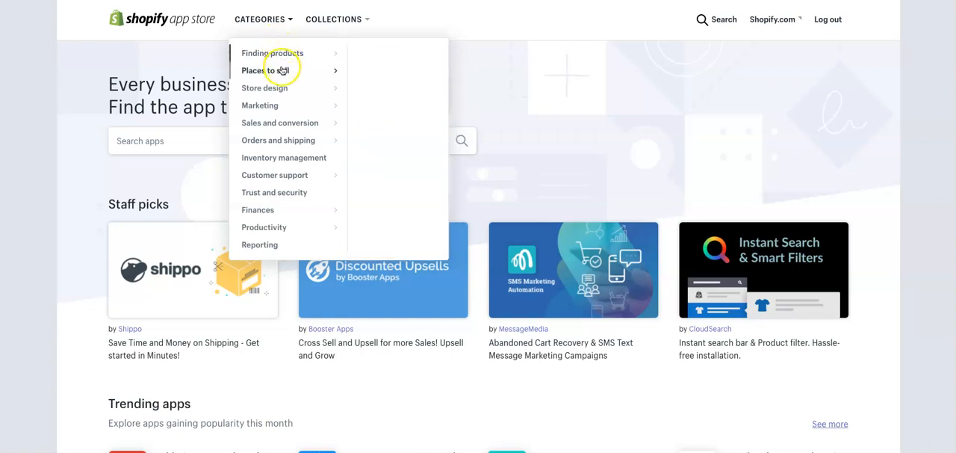
{"action": "mouse_move", "coordinate": [281, 108]}
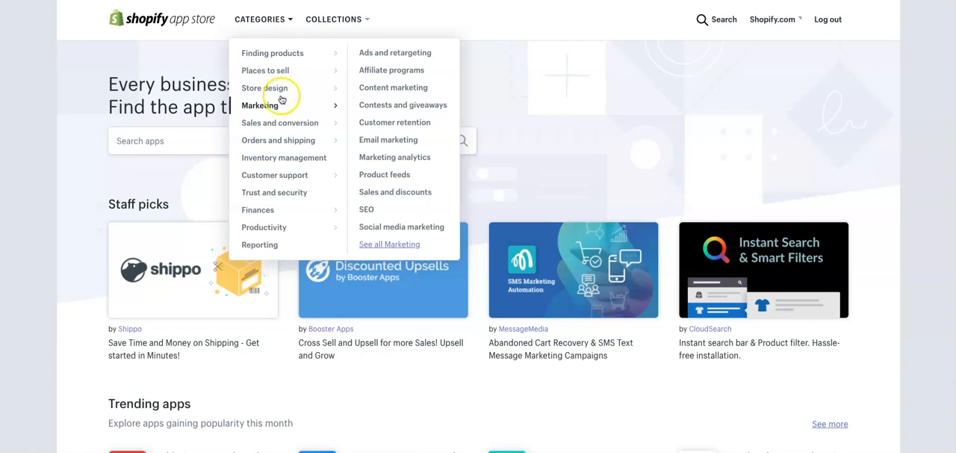
{"action": "mouse_move", "coordinate": [284, 92]}
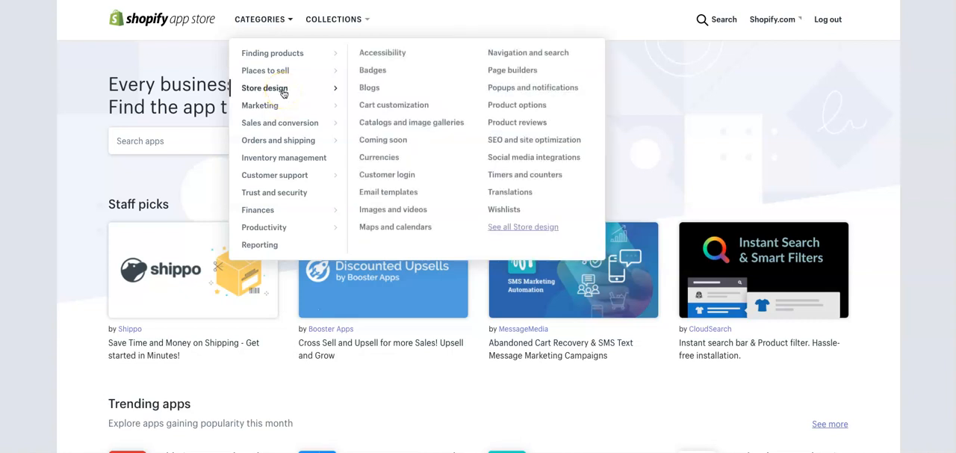
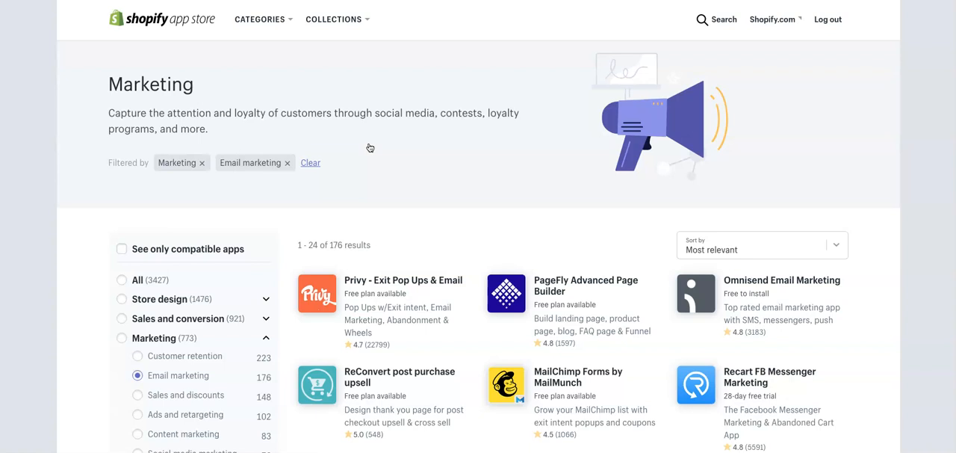
- Open the Dropshipping apps from the Finding products category of the App Store
{"action": "left_click", "coordinate": [369, 181]}
{"action": "left_click", "coordinate": [290, 23]}
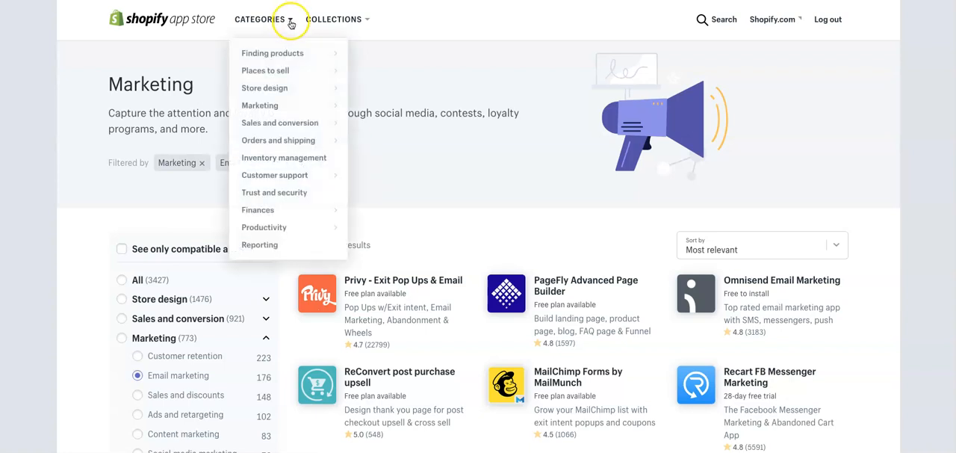
{"action": "left_click", "coordinate": [278, 53]}
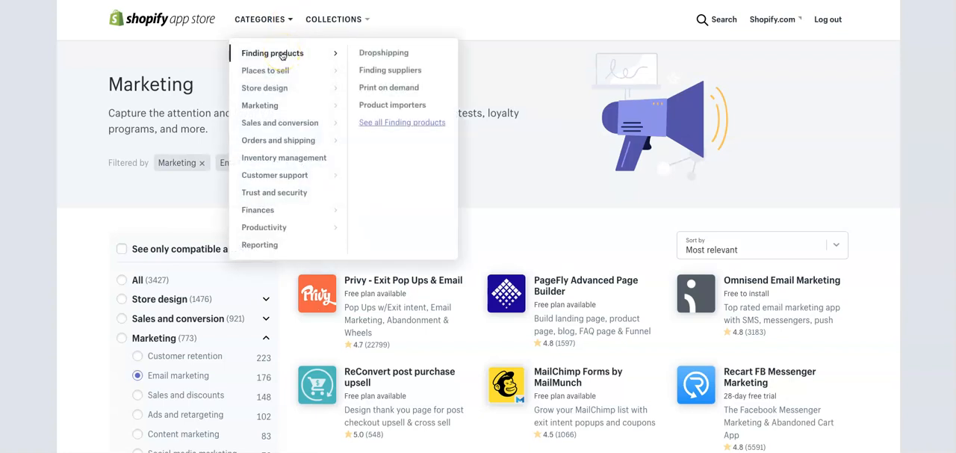
{"action": "left_click", "coordinate": [370, 54]}
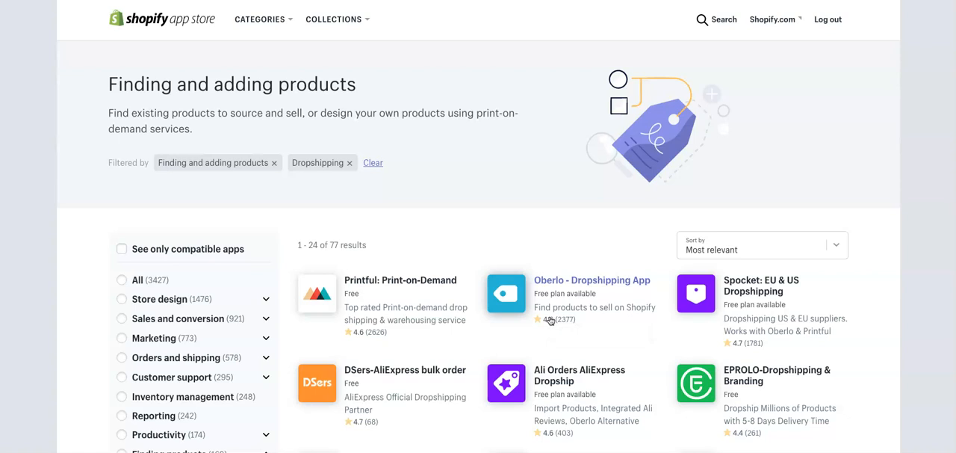
- Look through the Marketing and other app categories, and open the Creating social proof apps under Sales and conversion
{"action": "left_click", "coordinate": [266, 22]}
{"action": "left_click", "coordinate": [263, 24]}
{"action": "left_click", "coordinate": [259, 31]}
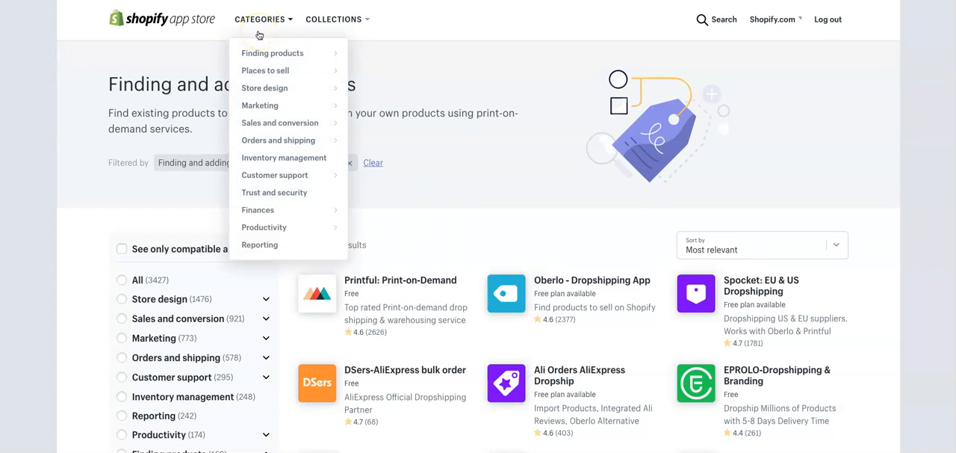
{"action": "left_click", "coordinate": [255, 71]}
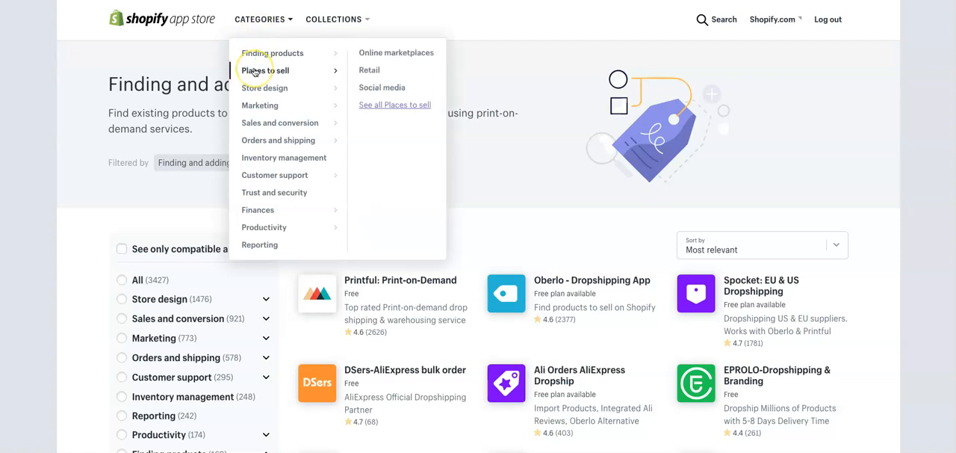
{"action": "left_click", "coordinate": [253, 106]}
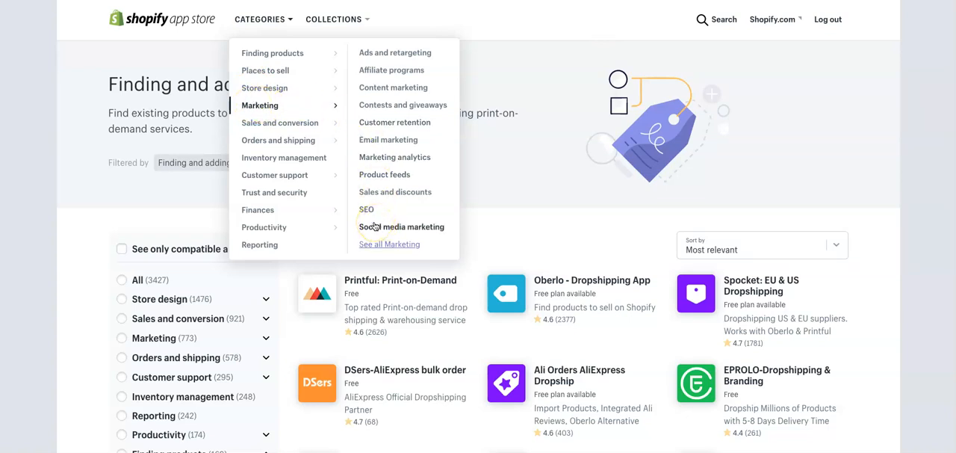
{"action": "left_click", "coordinate": [330, 122]}
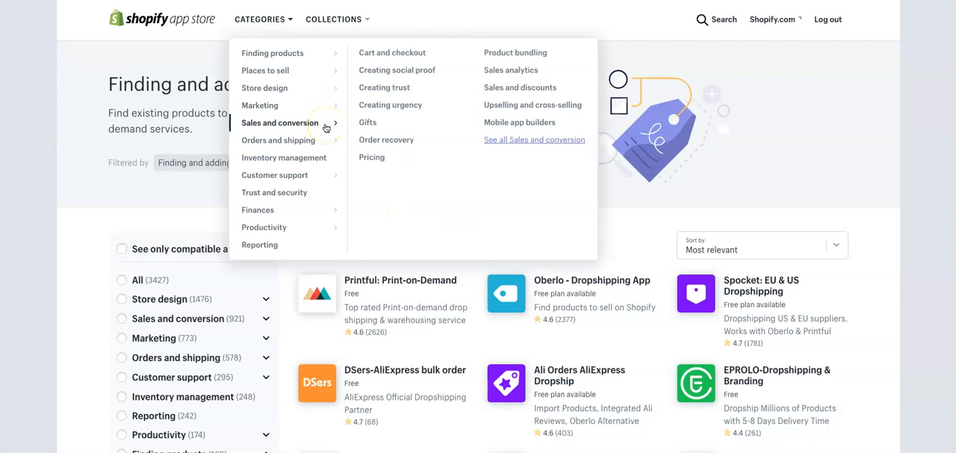
{"action": "left_click", "coordinate": [389, 73]}
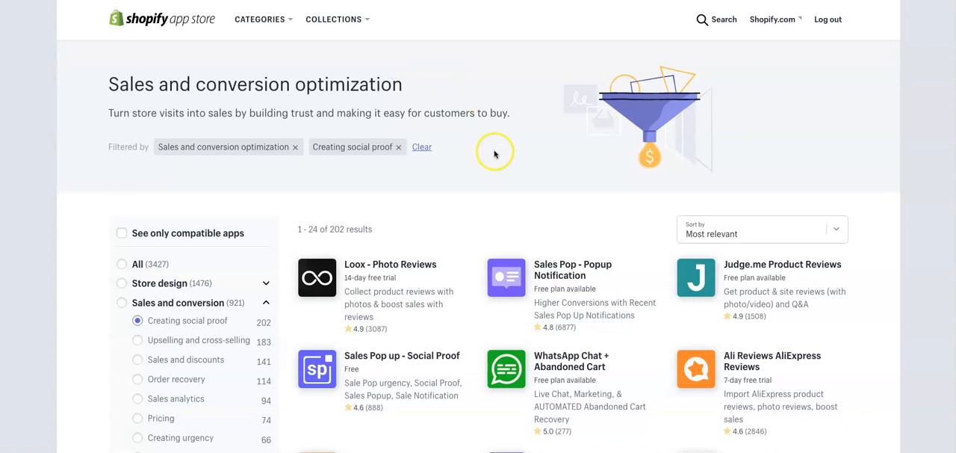
- Open the Judge.me Product Reviews listing and review its page down to the media gallery and pricing
{"action": "scroll", "coordinate": [494, 153], "scroll_direction": "down", "scroll_amount": 1}
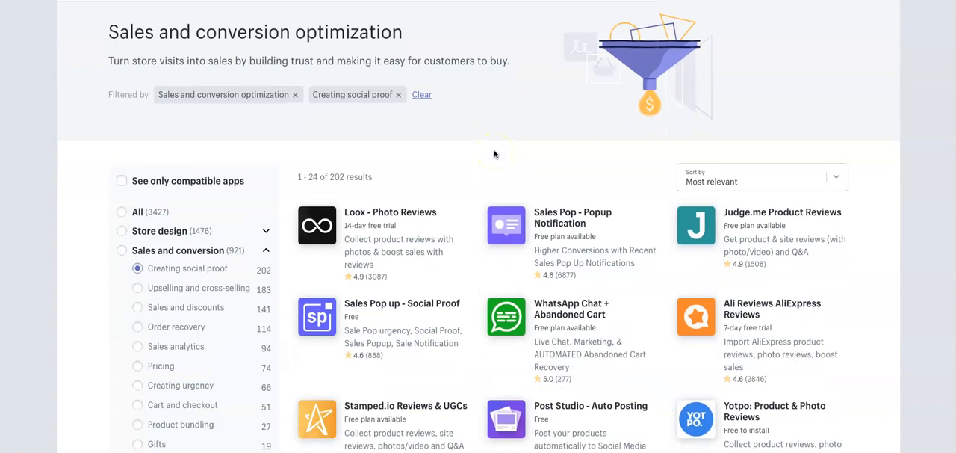
{"action": "left_click", "coordinate": [824, 215]}
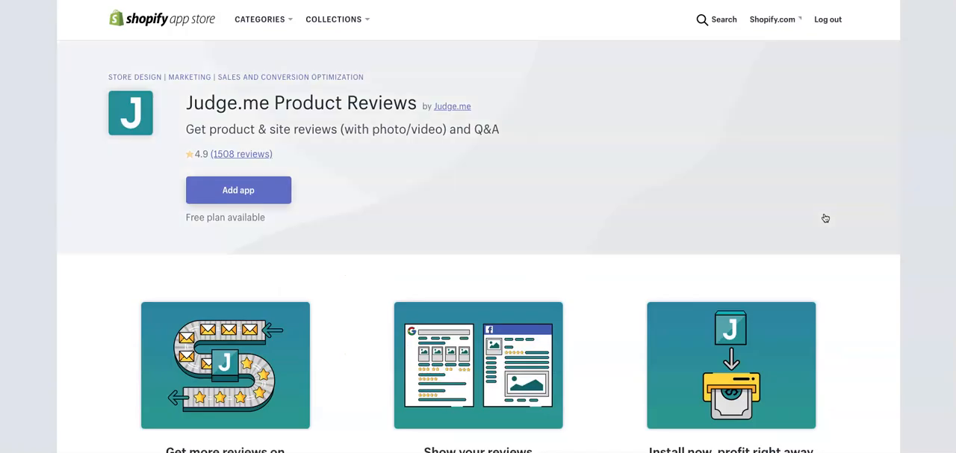
{"action": "scroll", "coordinate": [486, 264], "scroll_direction": "down", "scroll_amount": 10}
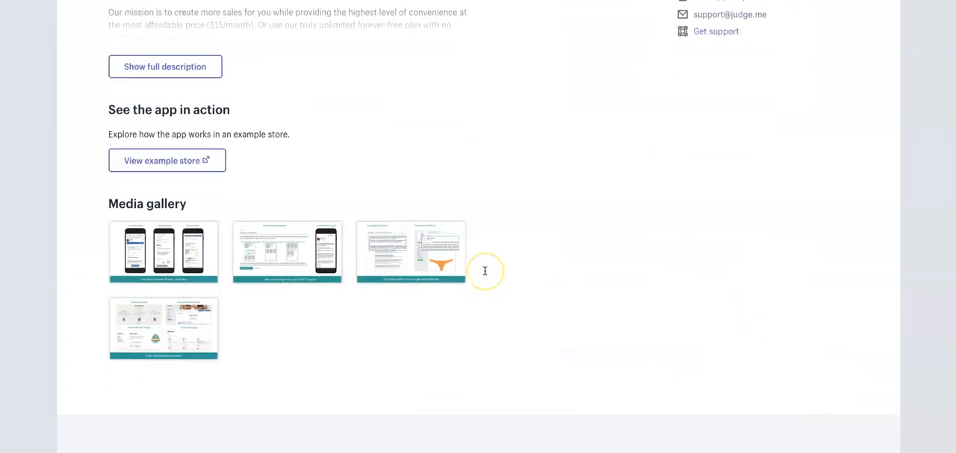
{"action": "scroll", "coordinate": [485, 270], "scroll_direction": "down", "scroll_amount": 1}
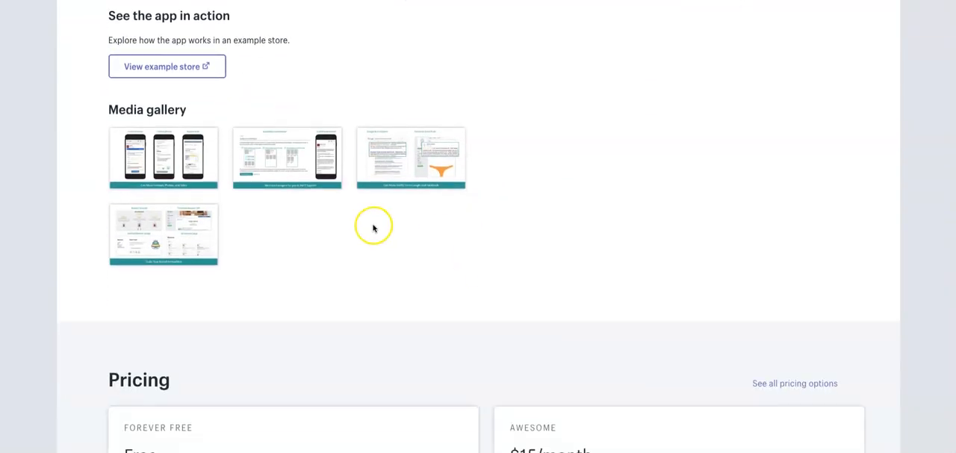
{"action": "scroll", "coordinate": [316, 214], "scroll_direction": "down", "scroll_amount": 1}
- View the Judge.me media gallery images from last to first, close the gallery and return to the social proof apps
{"action": "left_click", "coordinate": [202, 203]}
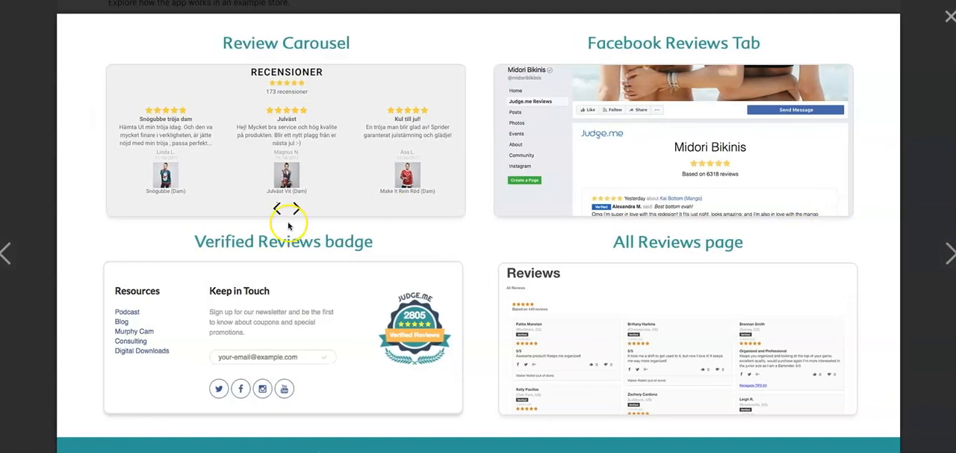
{"action": "left_click", "coordinate": [9, 254]}
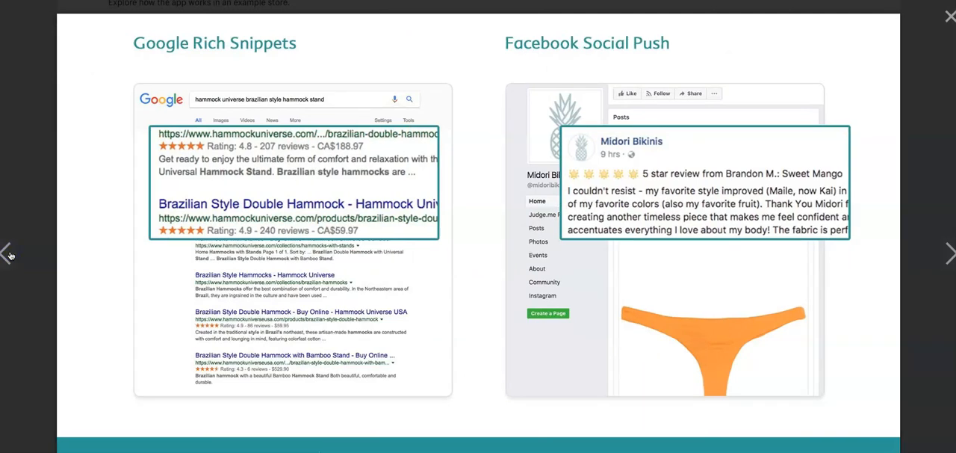
{"action": "left_click", "coordinate": [9, 255]}
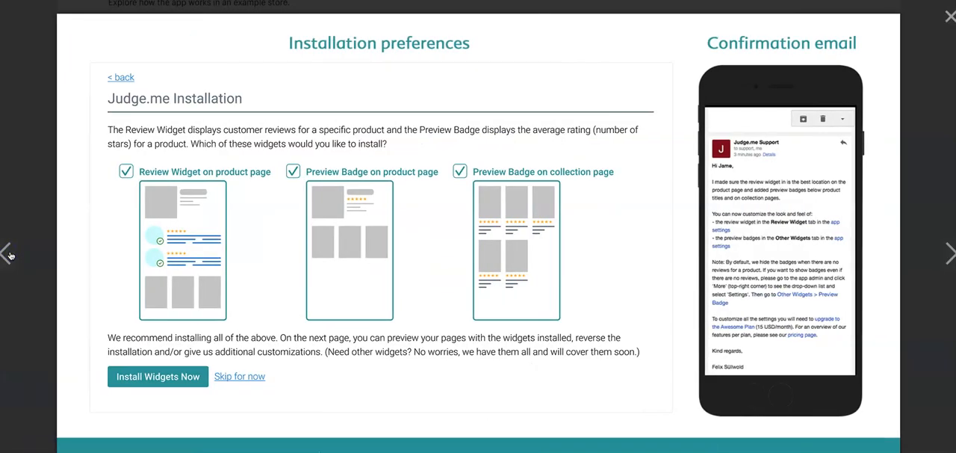
{"action": "left_click", "coordinate": [10, 255]}
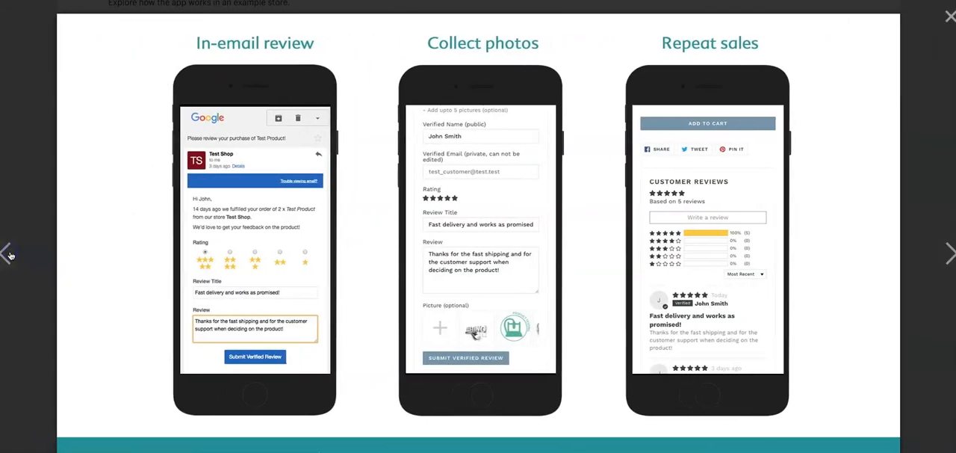
{"action": "left_click", "coordinate": [4, 73]}
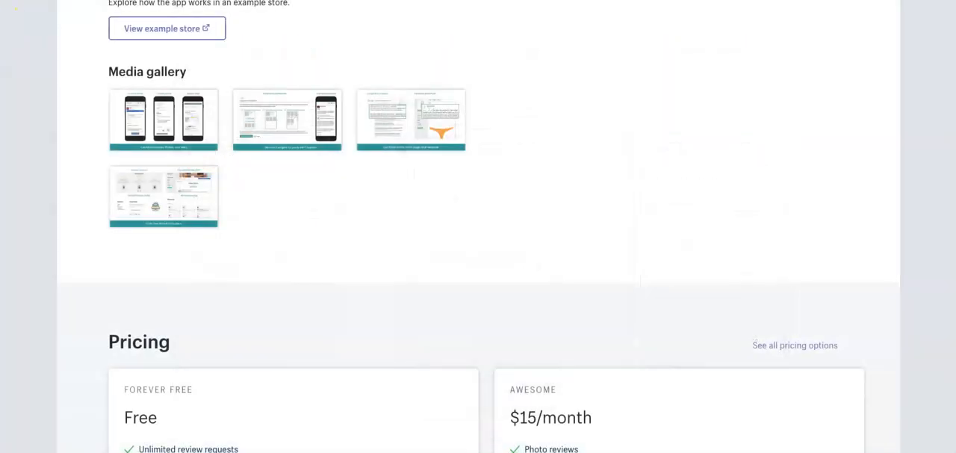
{"action": "key", "text": "alt+Left"}
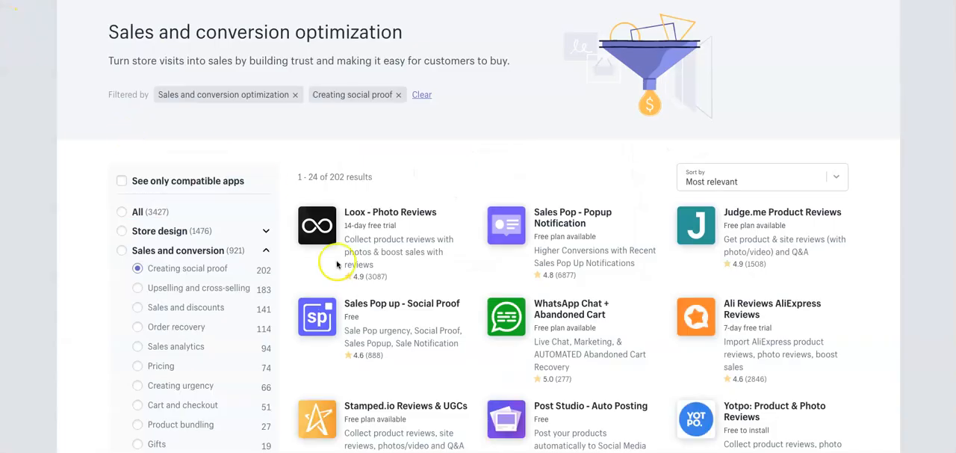
- Browse the social proof apps, open the Fera Social Proof listing and review its page down to the media gallery
{"action": "scroll", "coordinate": [461, 227], "scroll_direction": "down", "scroll_amount": 1}
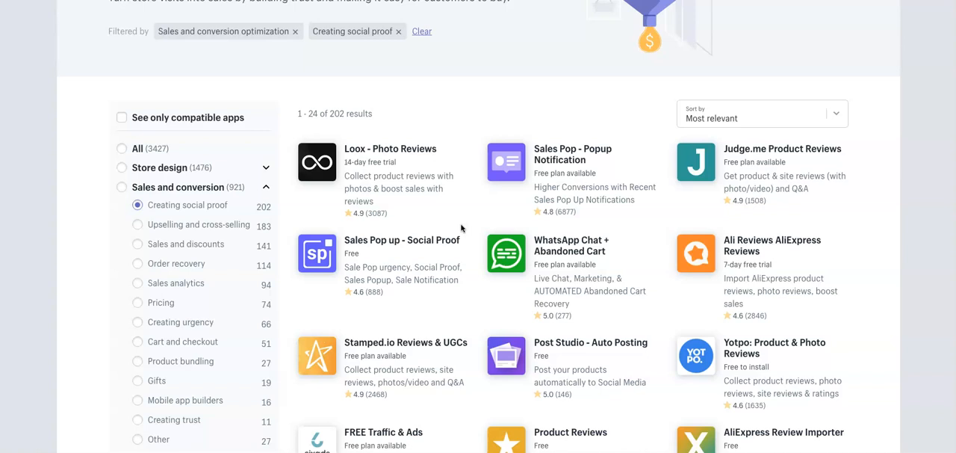
{"action": "scroll", "coordinate": [461, 227], "scroll_direction": "down", "scroll_amount": 3}
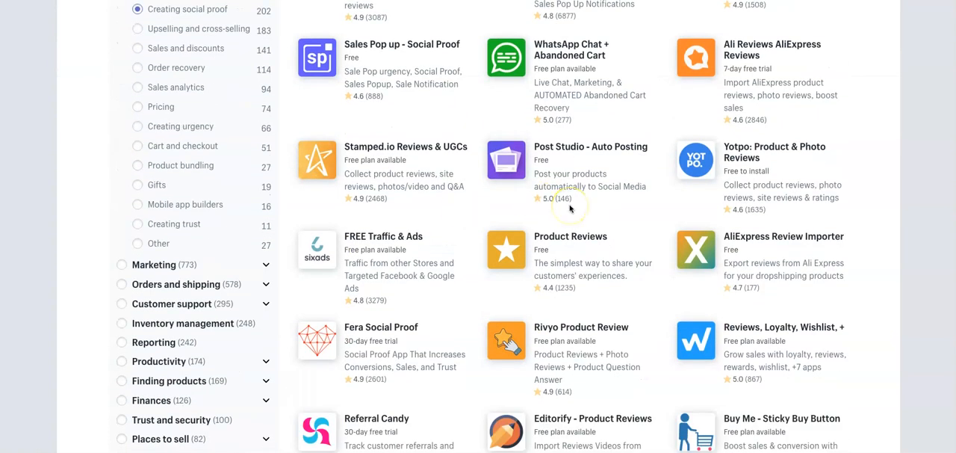
{"action": "scroll", "coordinate": [570, 208], "scroll_direction": "down", "scroll_amount": 1}
{"action": "left_click", "coordinate": [379, 259]}
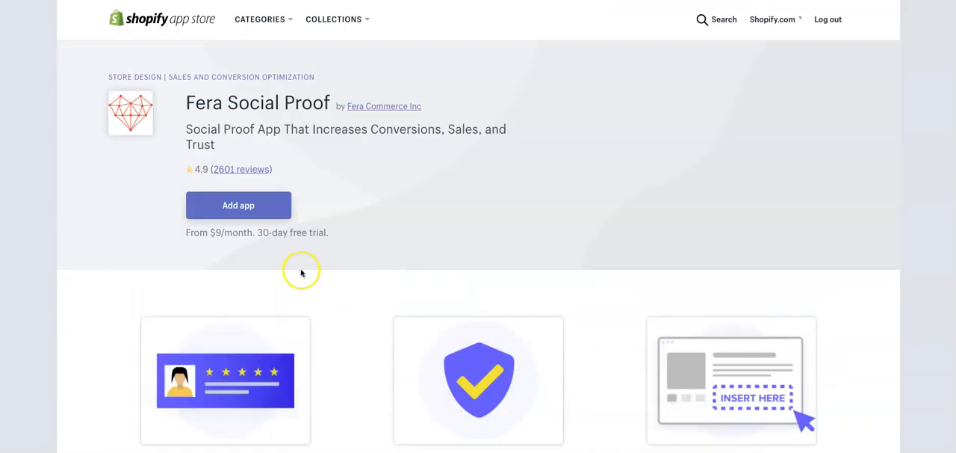
{"action": "scroll", "coordinate": [298, 271], "scroll_direction": "down", "scroll_amount": 10}
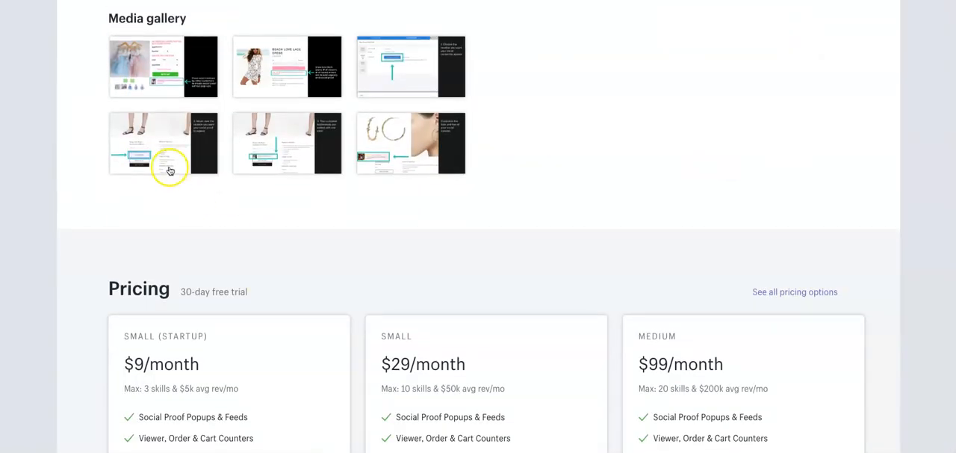
- View the Fera Social Proof gallery images from the customer testimonials example back to the first one, and close the gallery
{"action": "left_click", "coordinate": [261, 138]}
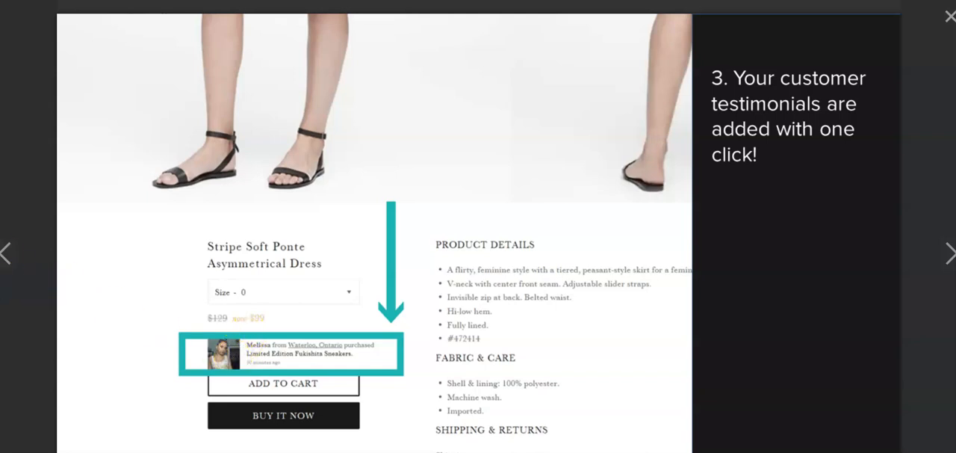
{"action": "left_click", "coordinate": [6, 256]}
{"action": "left_click", "coordinate": [6, 256]}
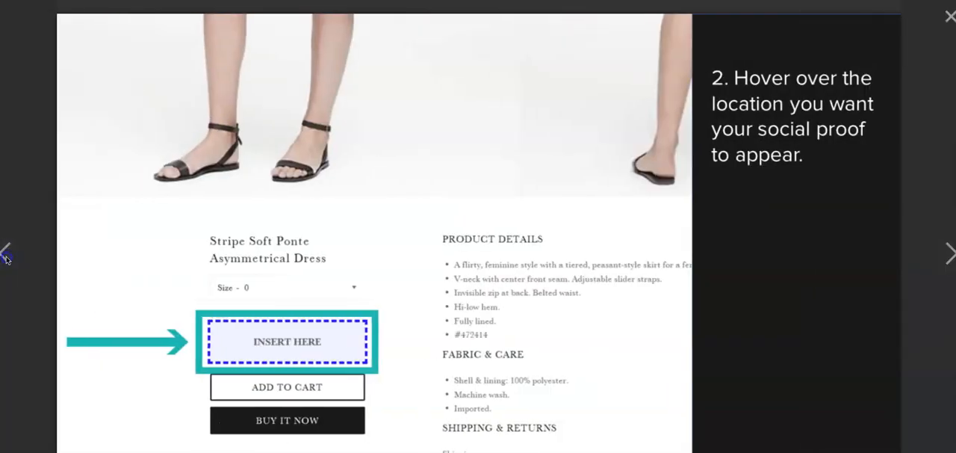
{"action": "left_click", "coordinate": [6, 257]}
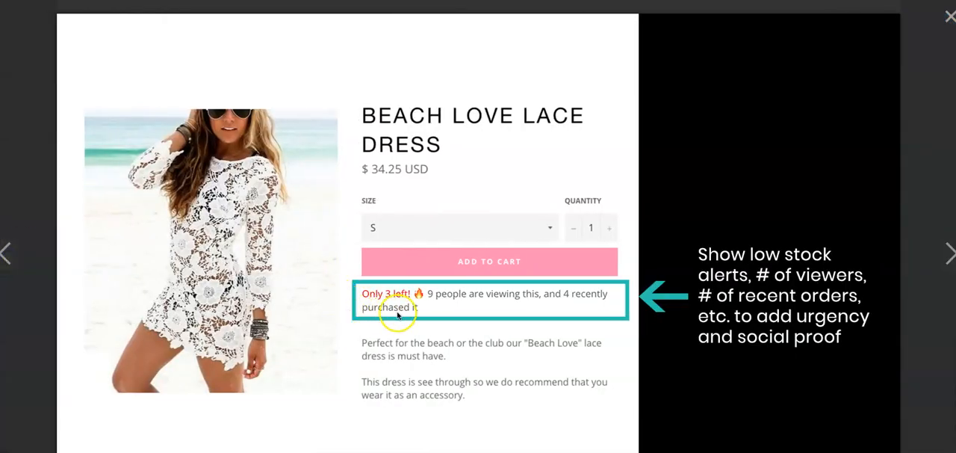
{"action": "left_click", "coordinate": [6, 256]}
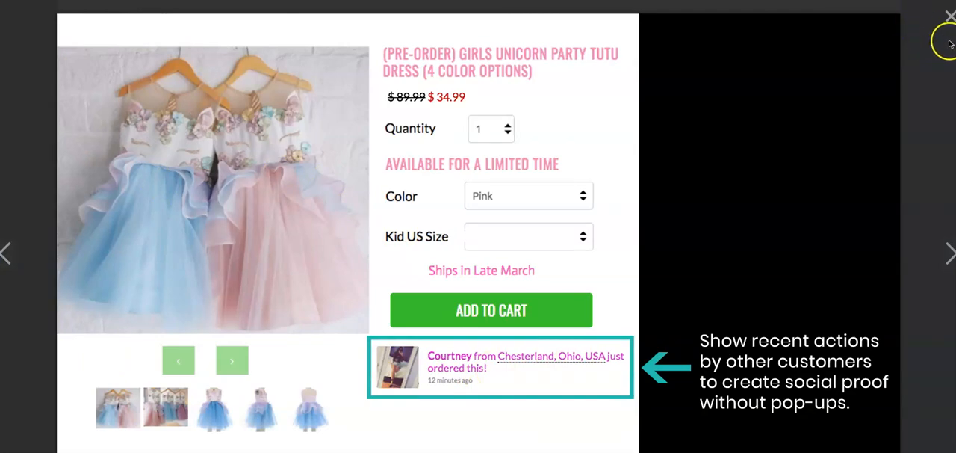
{"action": "left_click", "coordinate": [950, 17]}
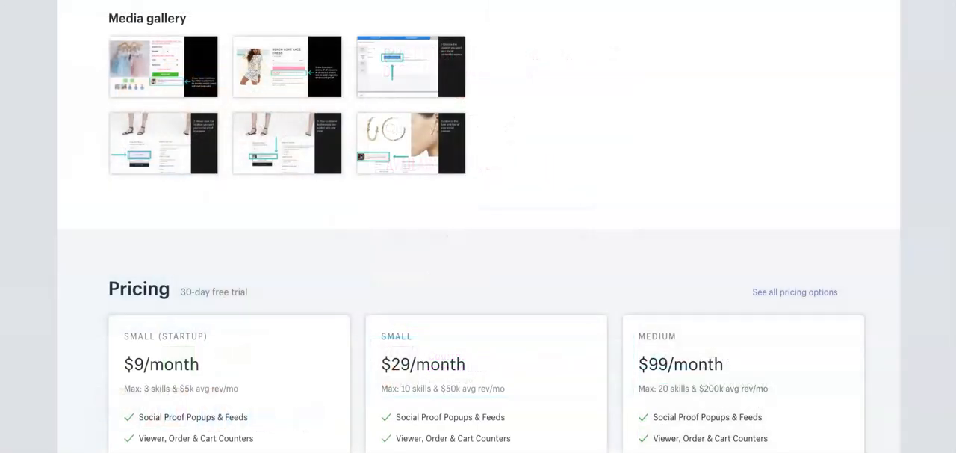
- Look over the Sales and conversion app subcategories, including Cart and checkout, and return to the store admin's home page
{"action": "scroll", "coordinate": [111, 113], "scroll_direction": "up", "scroll_amount": 5}
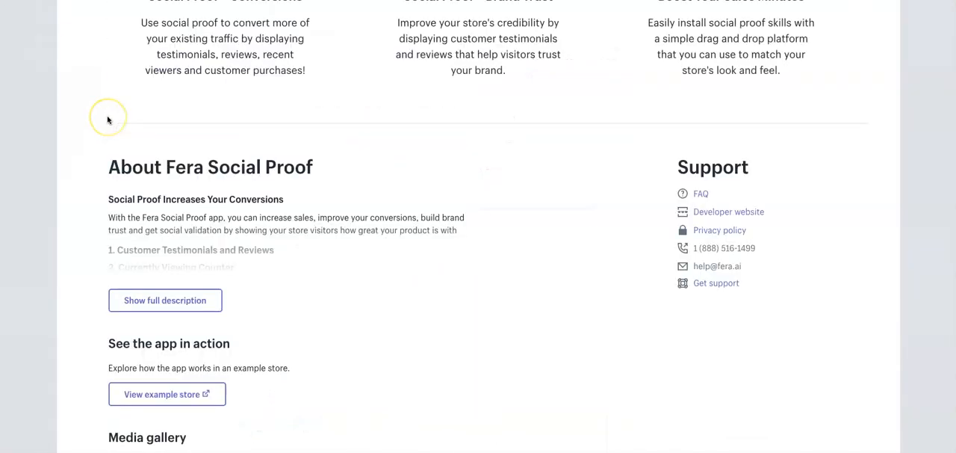
{"action": "scroll", "coordinate": [106, 120], "scroll_direction": "up", "scroll_amount": 6}
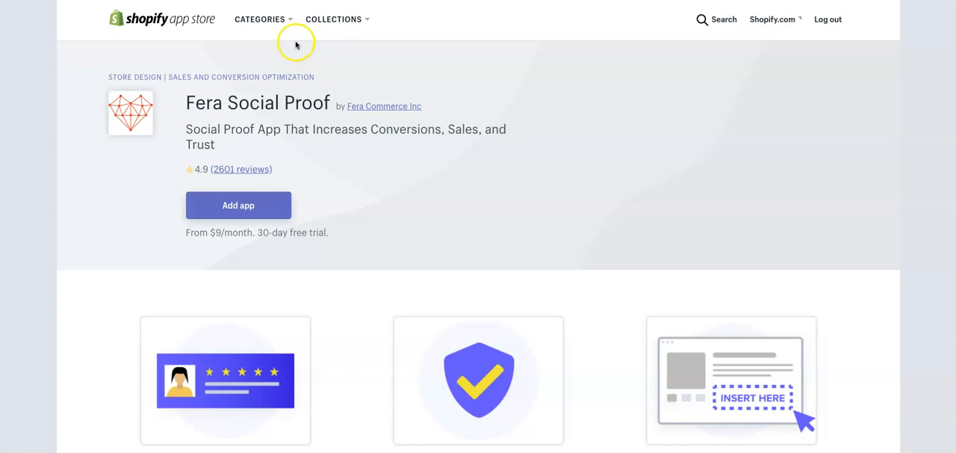
{"action": "left_click", "coordinate": [273, 29]}
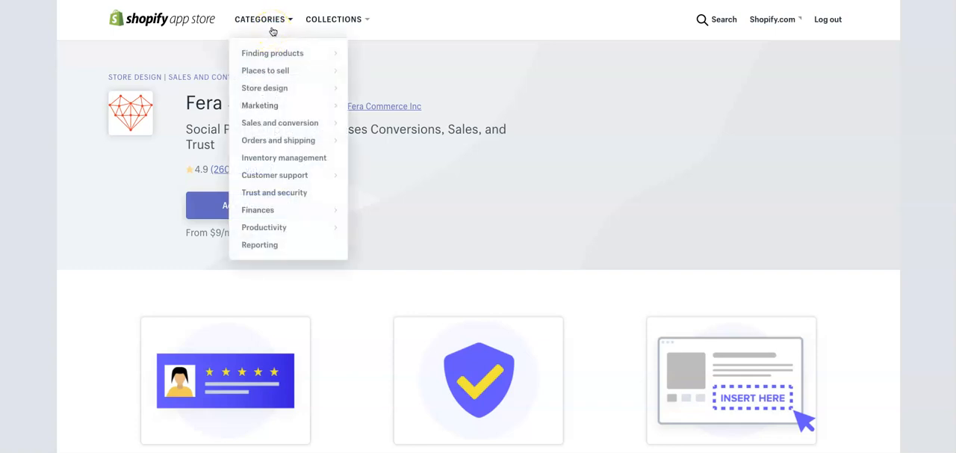
{"action": "mouse_move", "coordinate": [278, 127]}
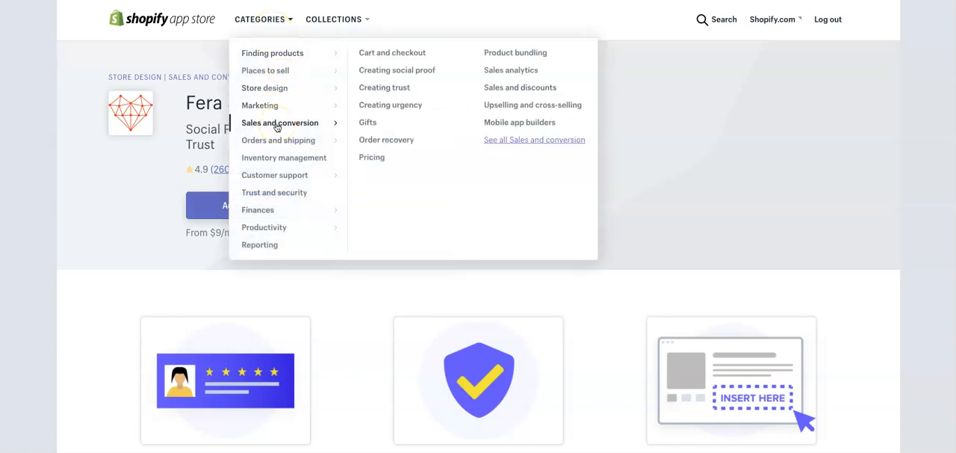
{"action": "left_click", "coordinate": [367, 55]}
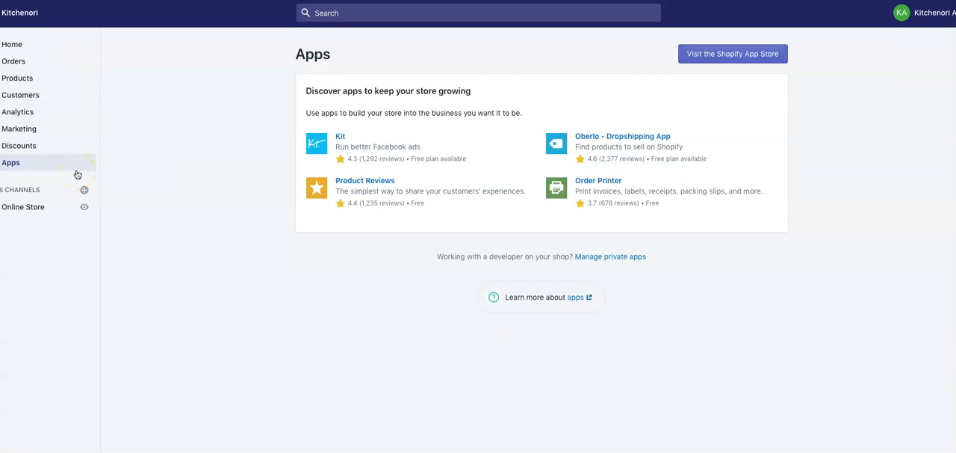
{"action": "left_click", "coordinate": [32, 45]}
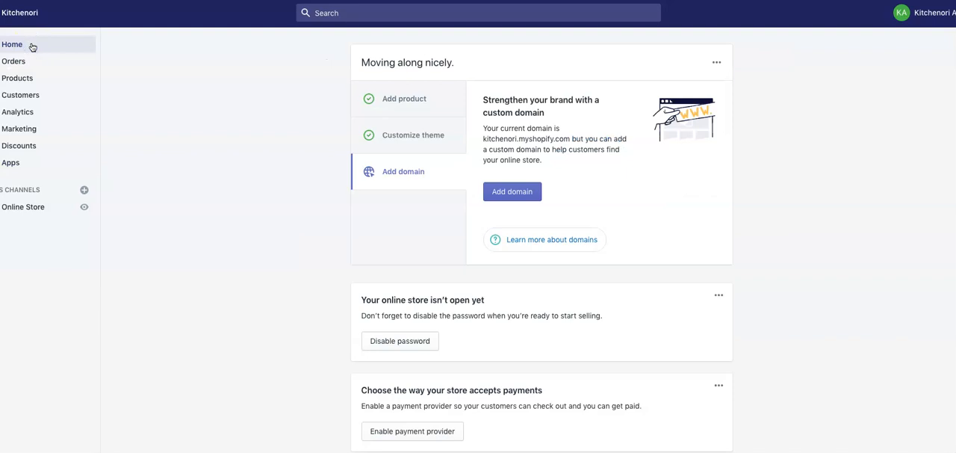